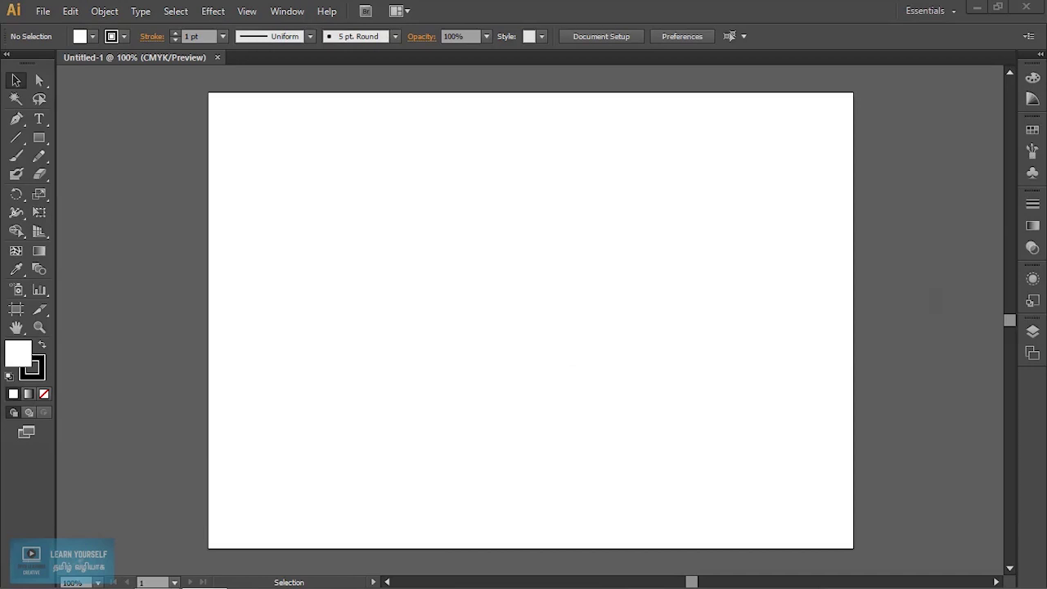
Step: Show the Stroke panel next to the empty Untitled-1 artboard and zoom in
left_click(1032, 204)
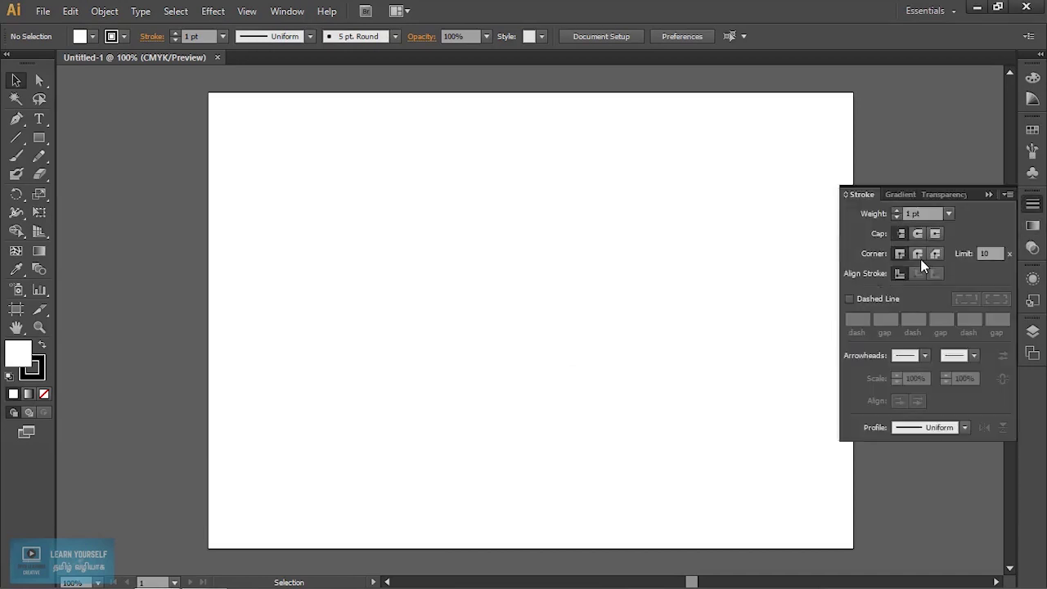
left_click(286, 12)
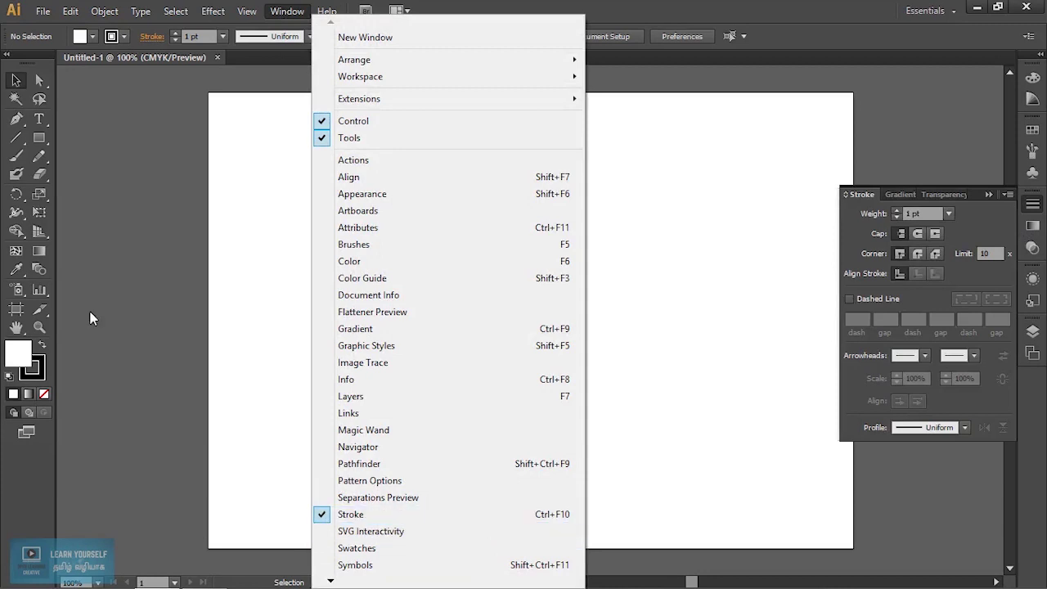
left_click(245, 266)
scroll(337, 319, "up", 2)
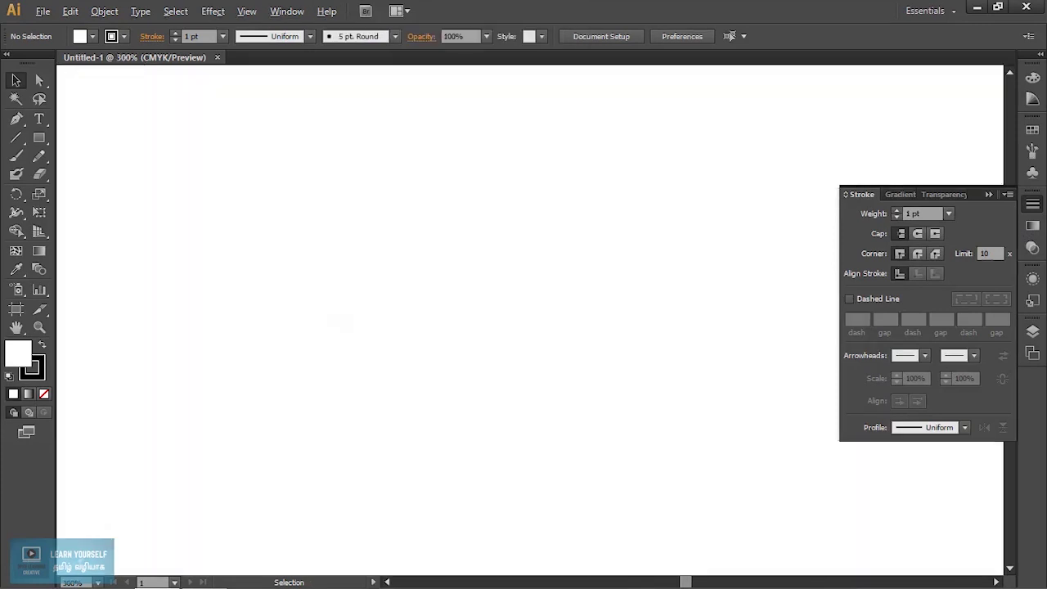
Step: Draw a horizontal Pen-tool line across the upper artboard, zoom in, and begin thickening it
left_click(16, 119)
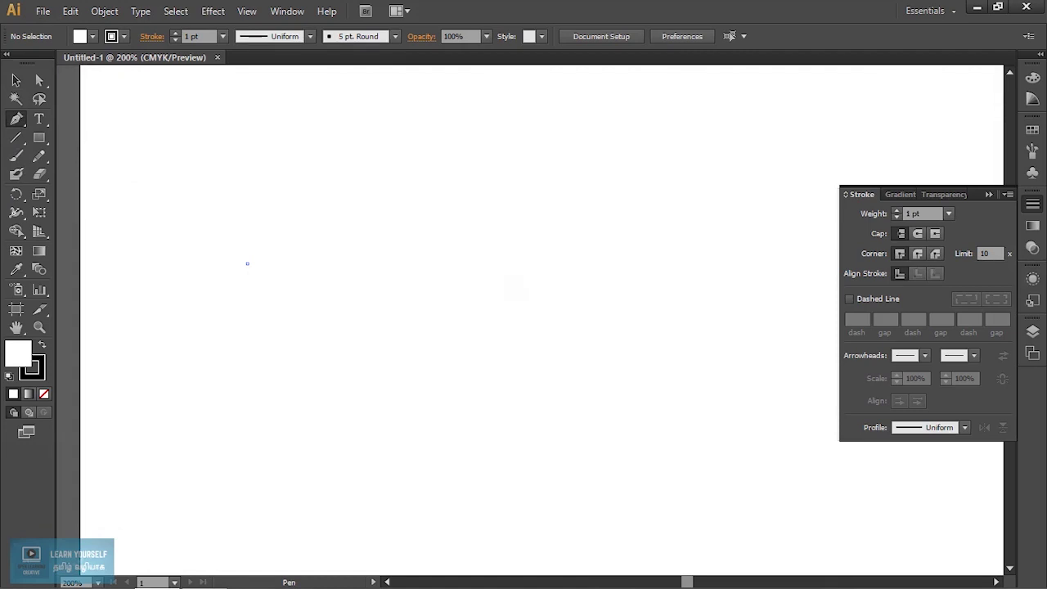
left_click(247, 263)
left_click(505, 263)
left_click(16, 98)
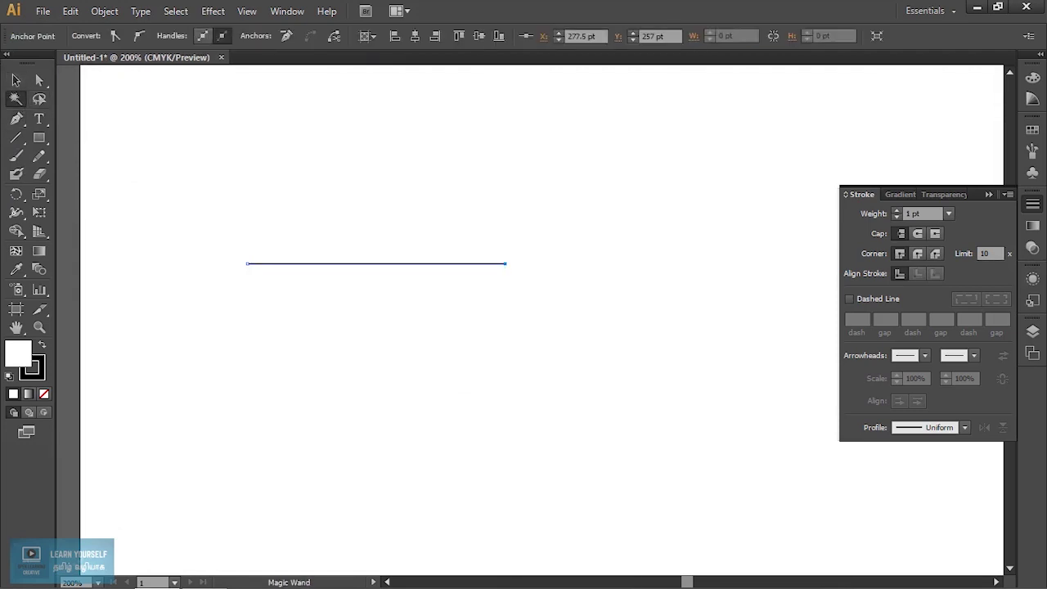
key("ctrl+plus")
key("ctrl+plus")
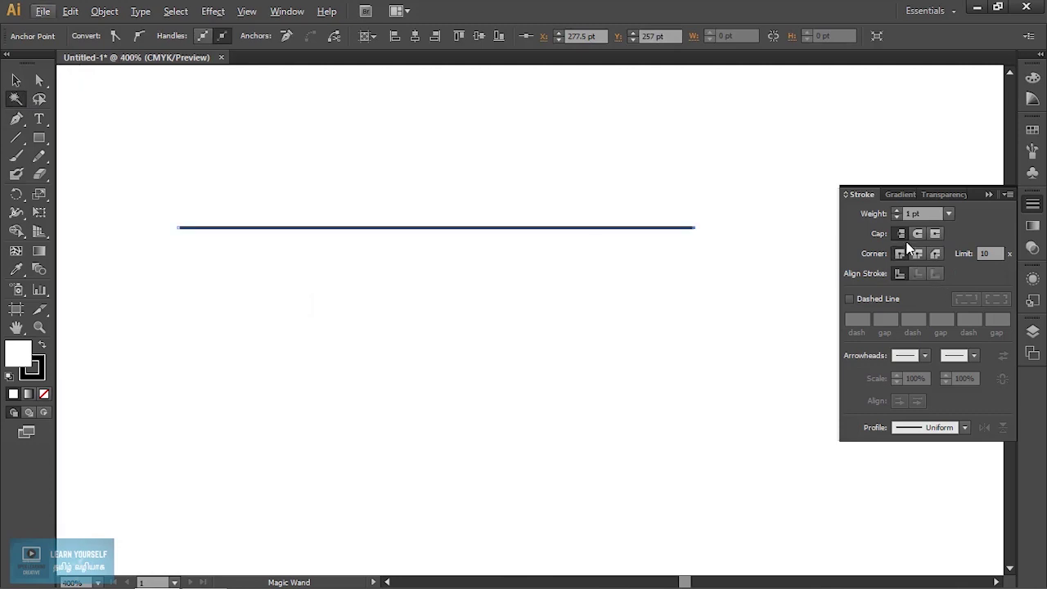
left_click(897, 211)
Step: Raise the line's stroke weight to 12 pt and give it projecting caps
left_click(898, 211)
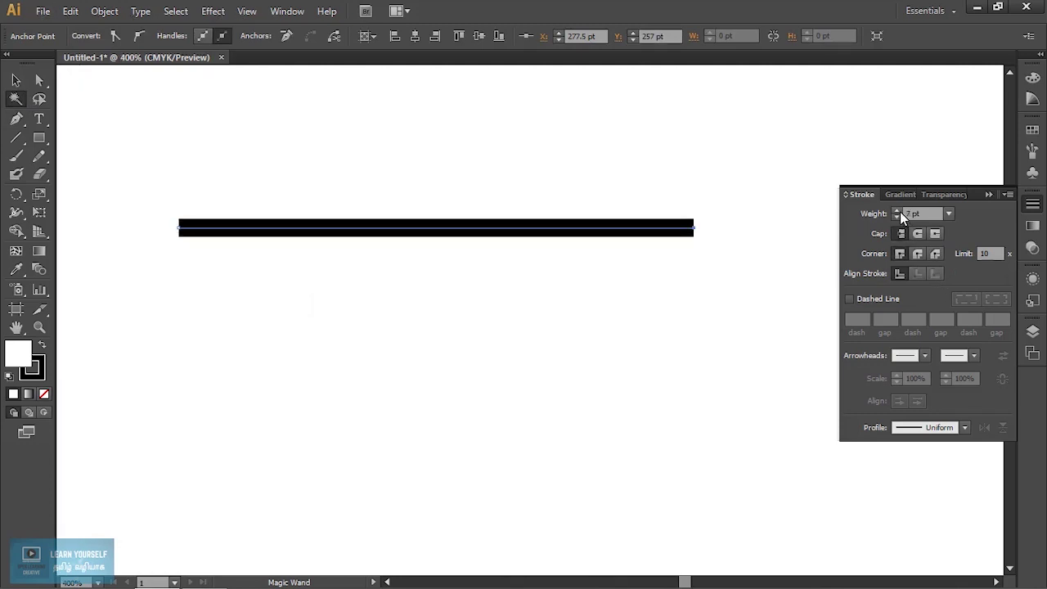
left_click(898, 210)
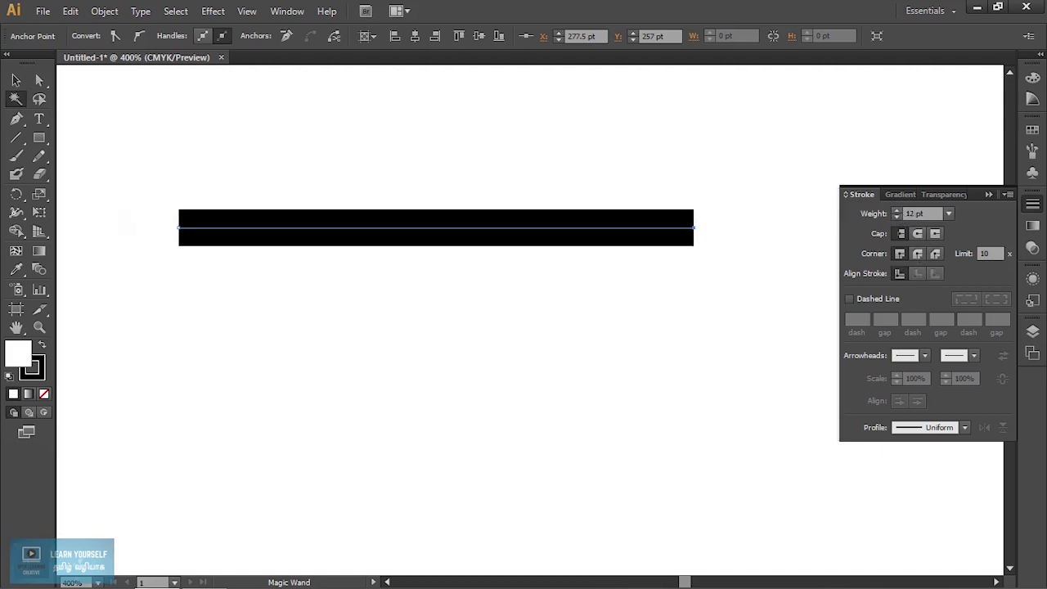
left_click(15, 79)
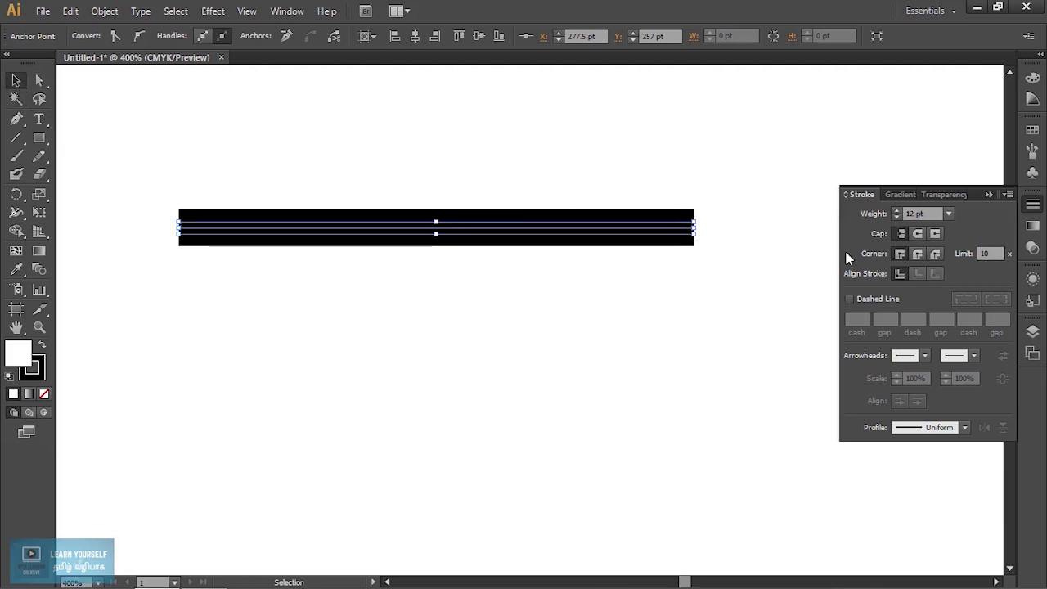
left_click(919, 235)
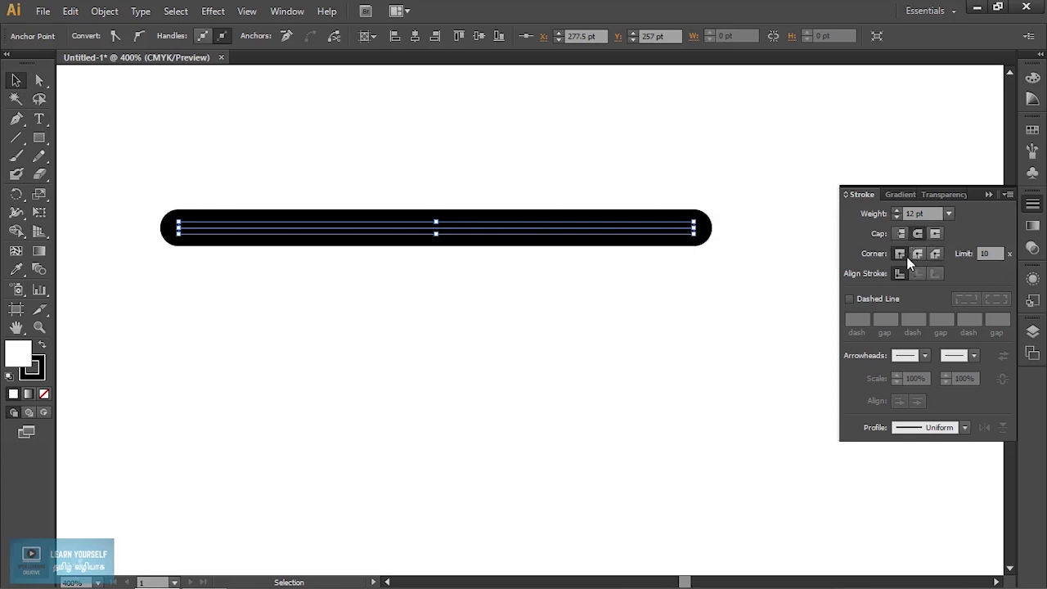
left_click(935, 234)
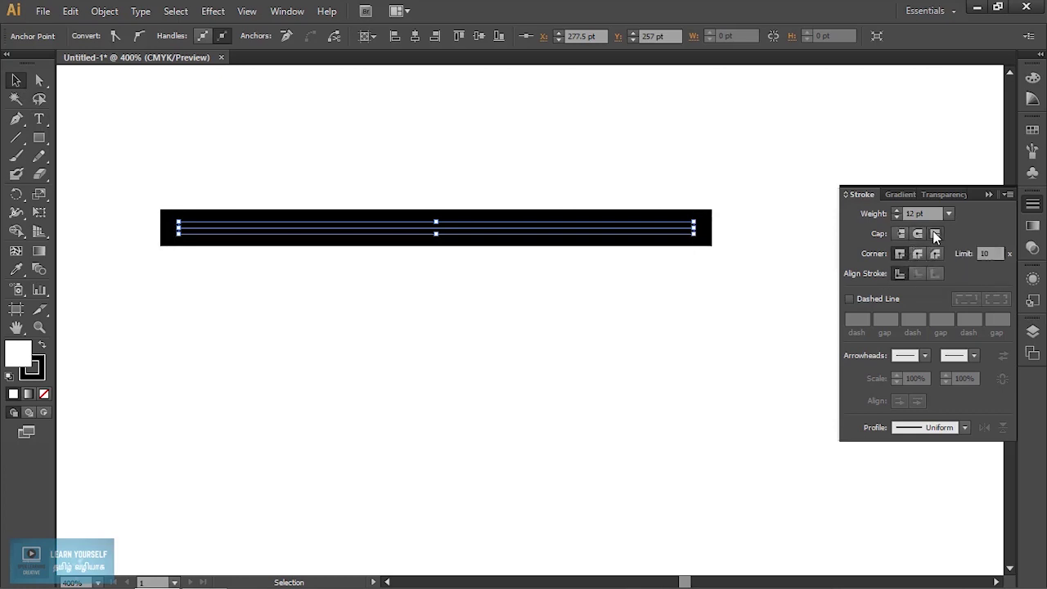
Step: Deselect to inspect the squared ends, then reselect the line and try a round join
left_click(258, 266)
key("ctrl+a")
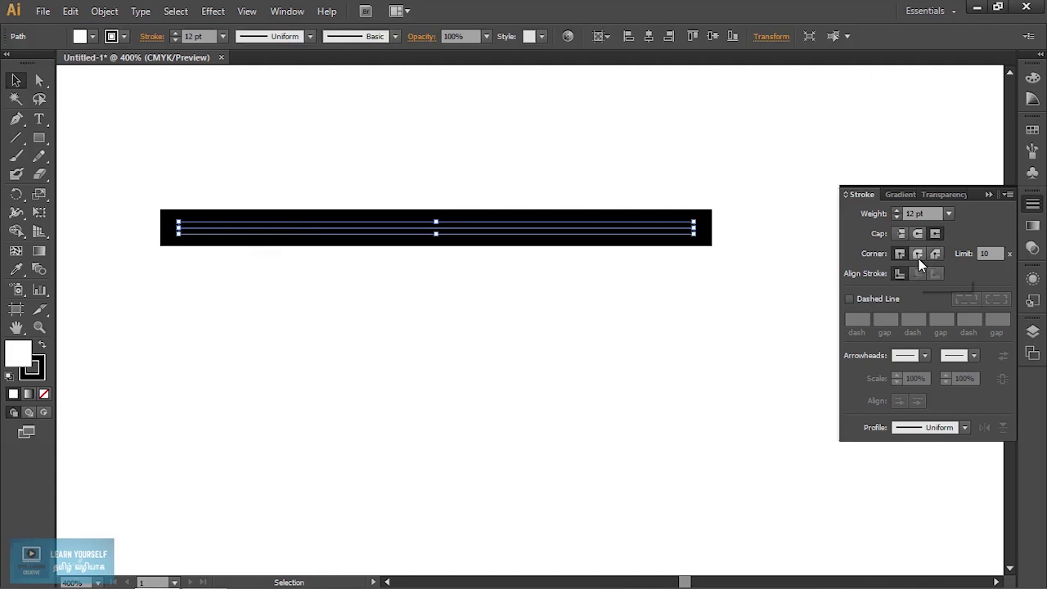
left_click(919, 257)
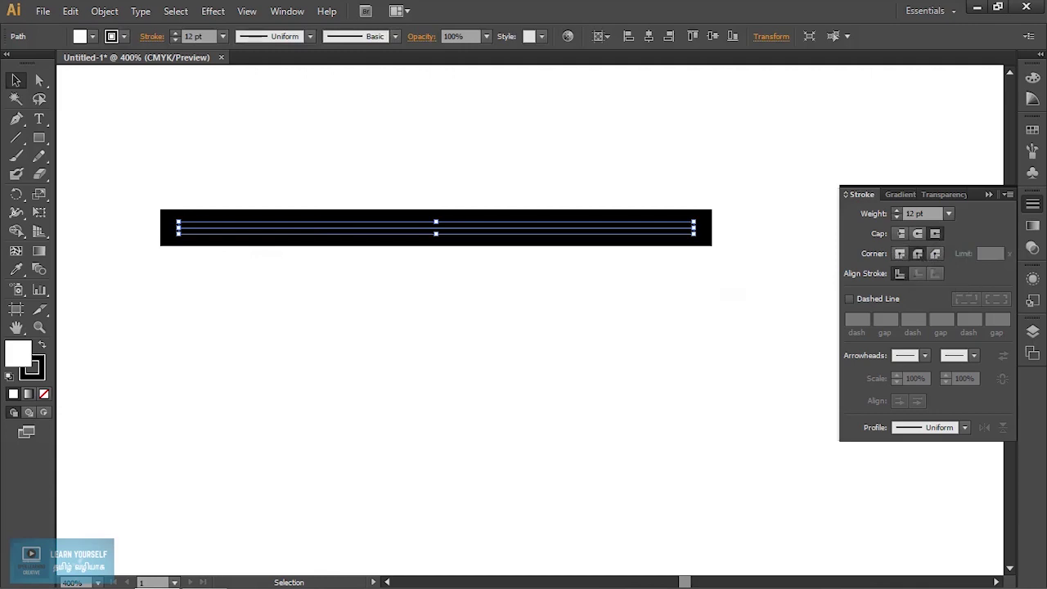
Step: Switch back to miter joins with a limit of 20, then enable Dashed Line
left_click(900, 254)
left_click(963, 253)
type("20")
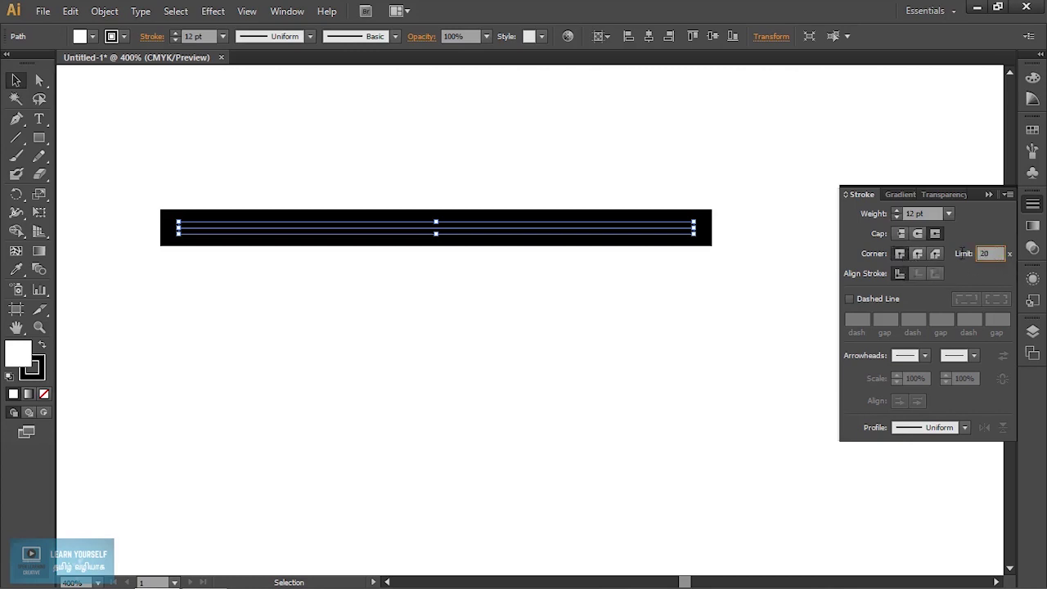
left_click(384, 438)
left_click(433, 233)
left_click(850, 299)
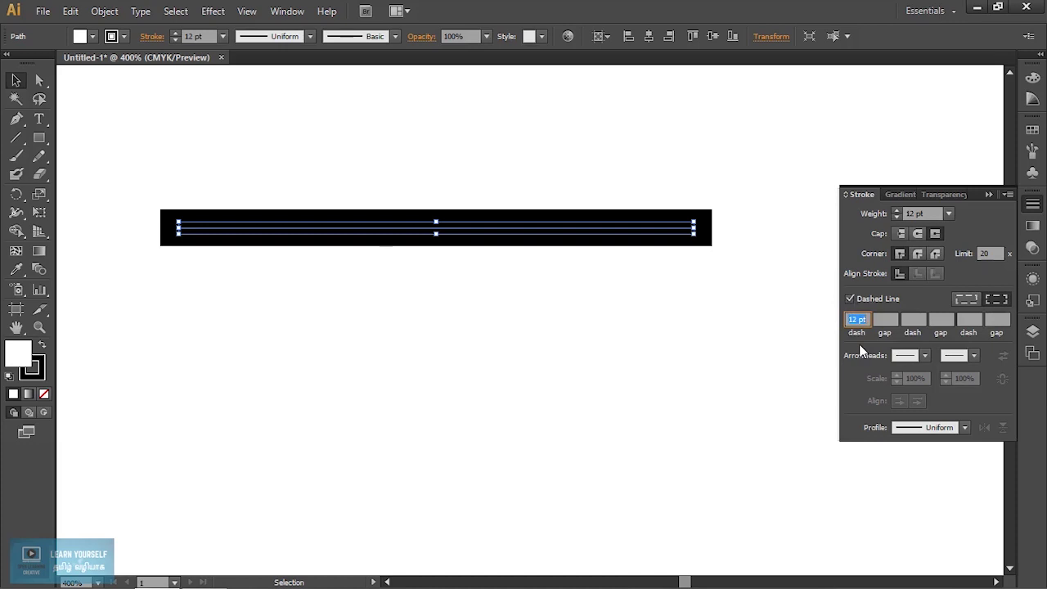
Step: Set the dashed line's weight to 3 pt and toggle Dashed Line off and on
left_click(898, 218)
left_click(897, 218)
left_click(897, 218)
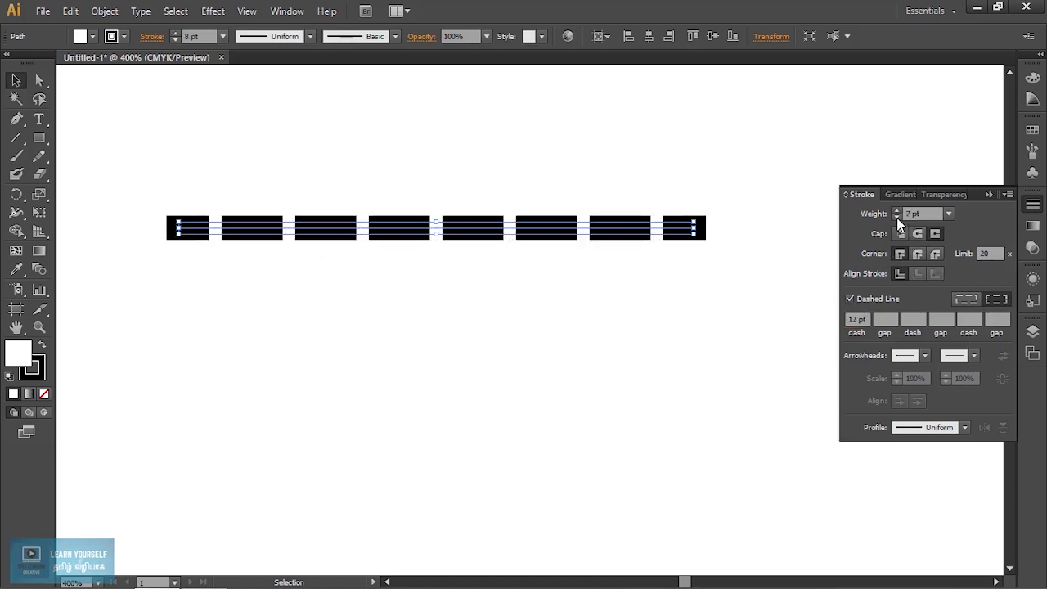
left_click(898, 217)
left_click(898, 217)
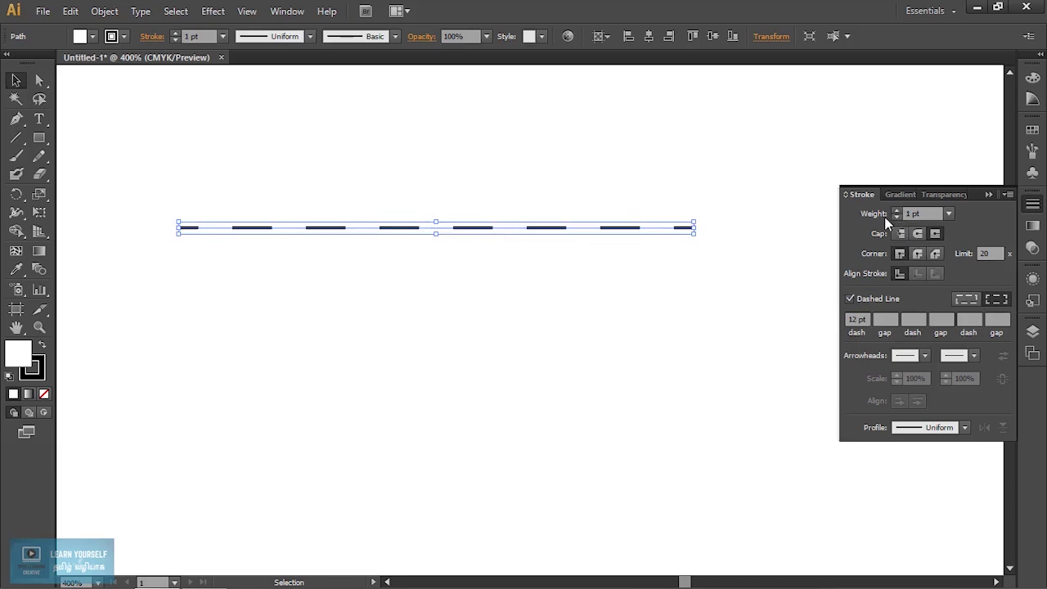
left_click(897, 211)
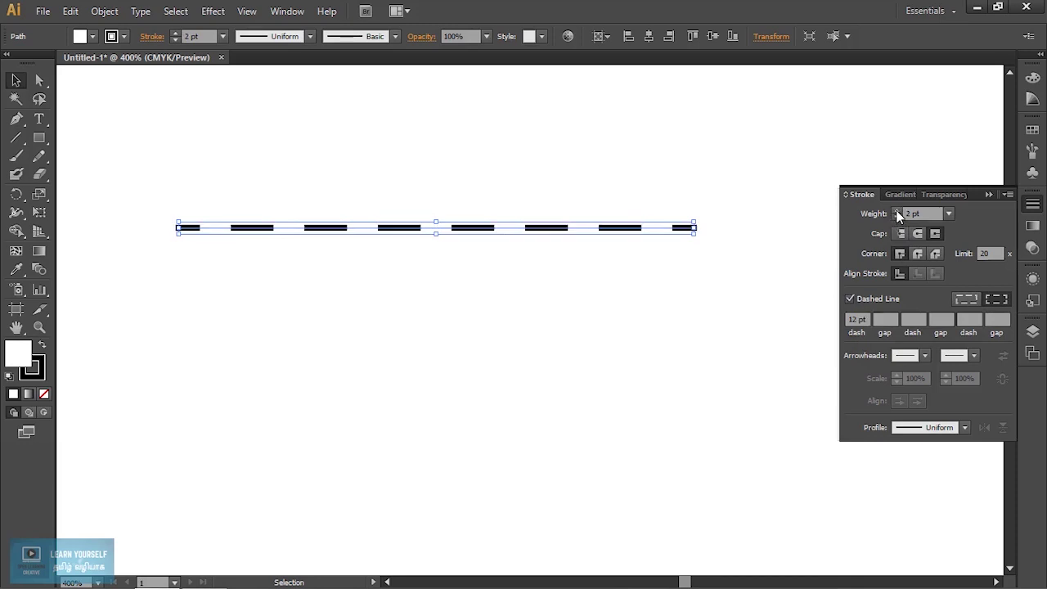
left_click(849, 299)
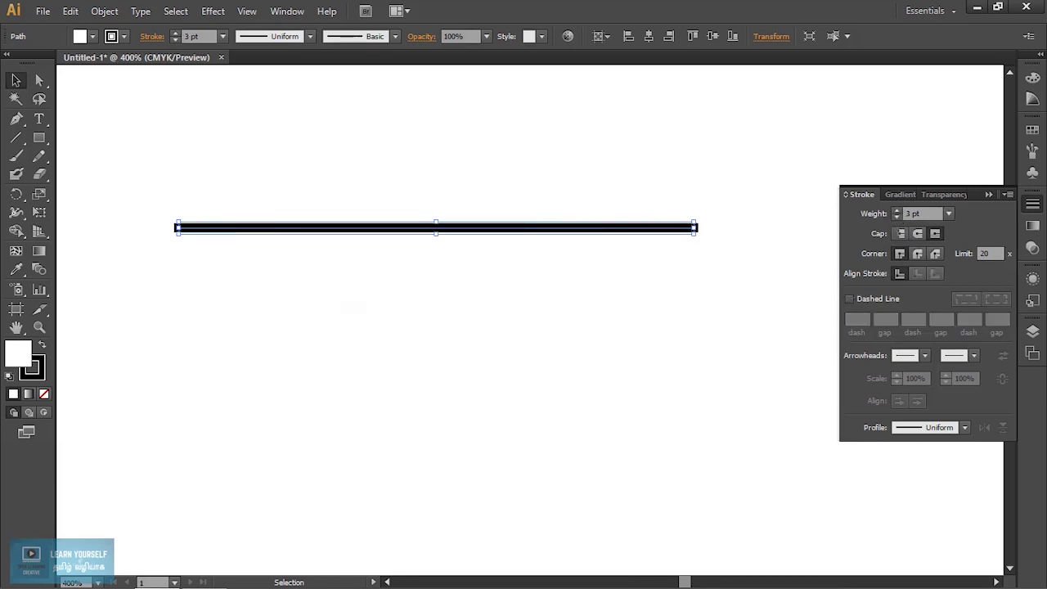
left_click(850, 298)
Step: Enter the dash pattern: 12 pt dash, 5 pt gap, 20 pt dash, 2 pt gap
scroll(574, 315, "up", 1)
scroll(573, 315, "down", 1)
scroll(573, 315, "up", 1)
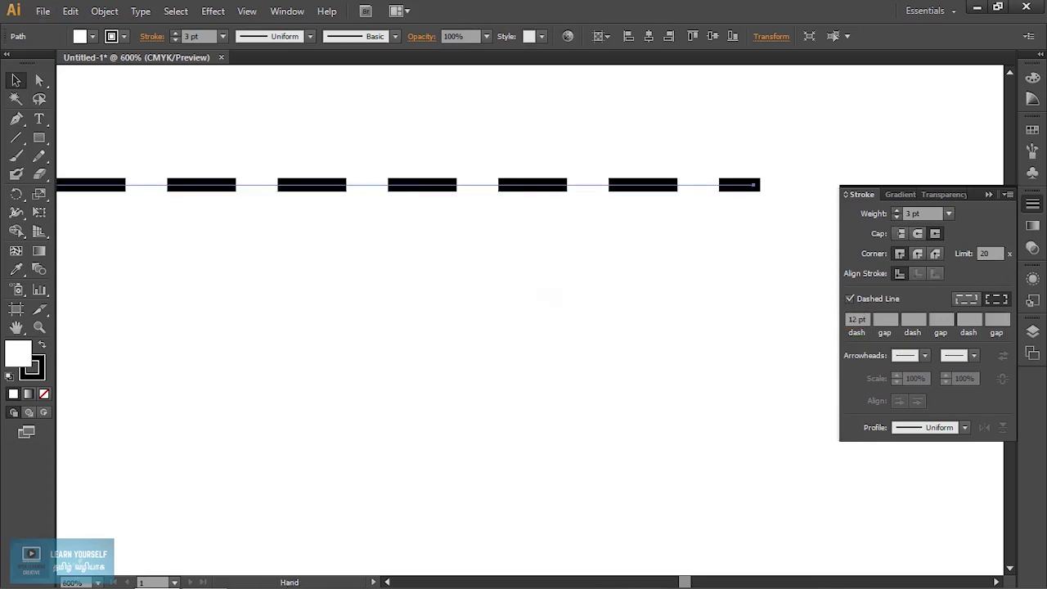
scroll(524, 245, "down", 1)
scroll(524, 246, "left", 2)
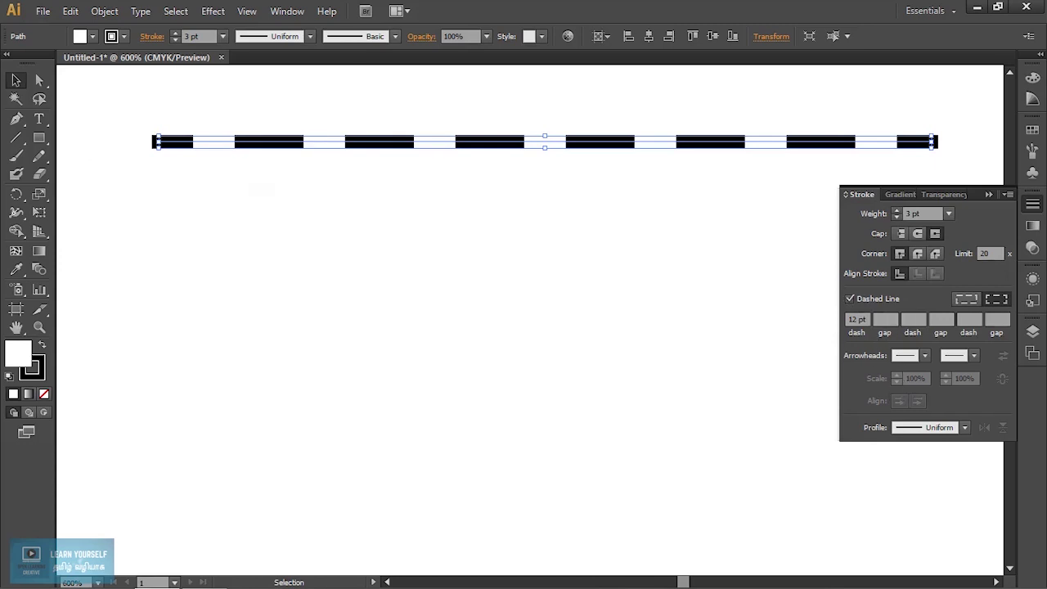
type("5")
key("Return")
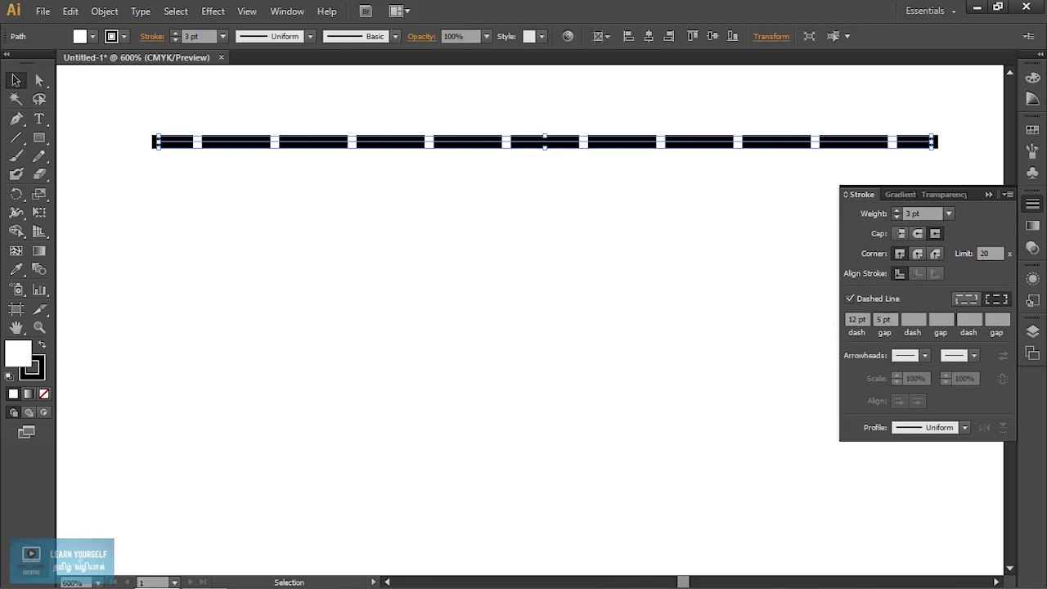
left_click(913, 321)
type("8")
key("Tab")
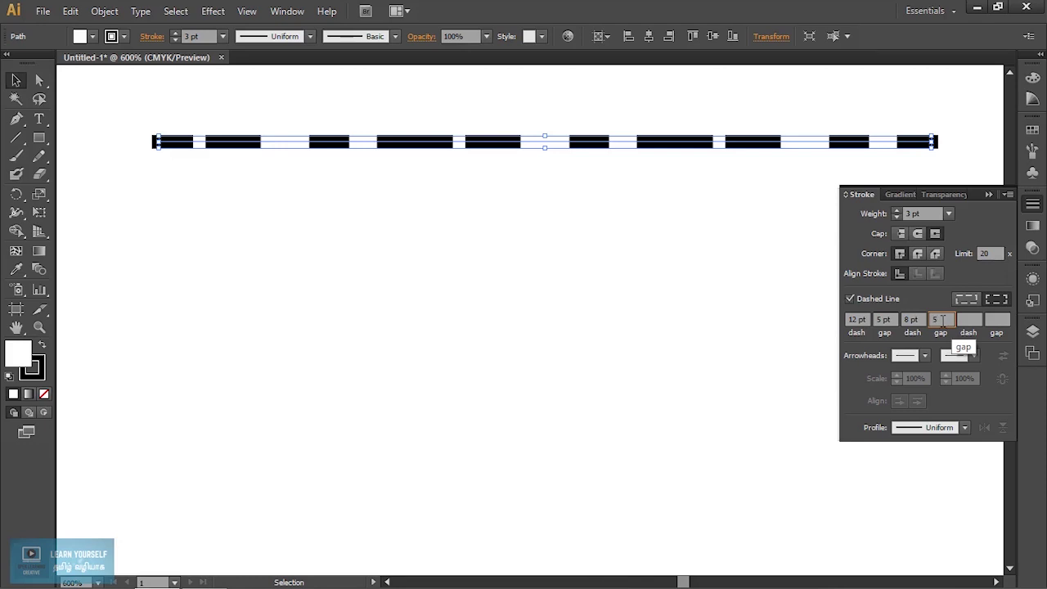
type("2")
key("Return")
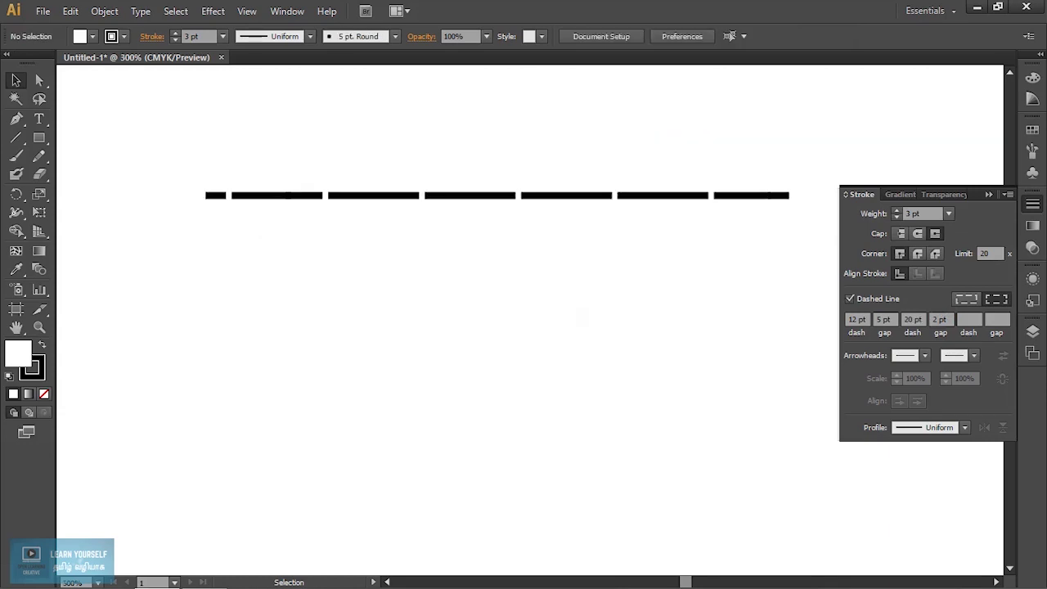
Step: Draw a 178 pt dashed circle below the line with the Ellipse tool and set its fill to None
scroll(498, 327, "down", 1)
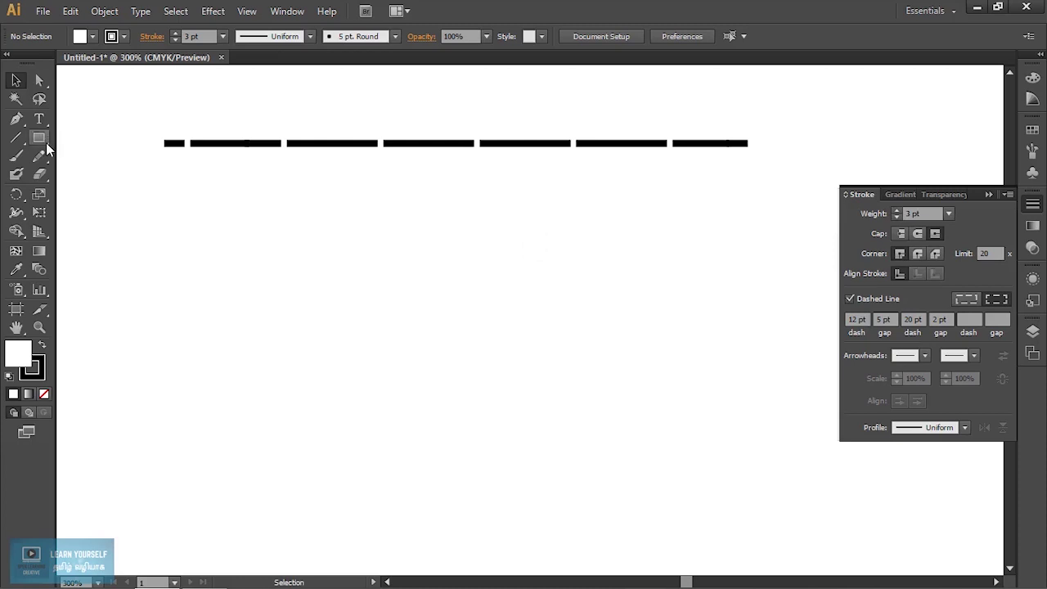
left_click(38, 139)
left_click(98, 173)
left_click_drag(319, 314, 541, 536)
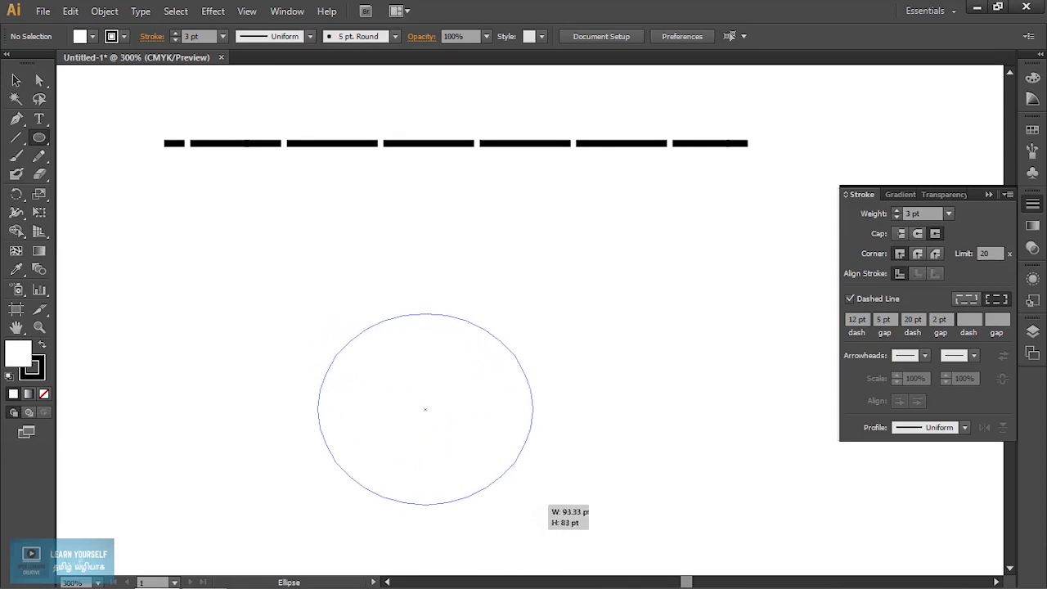
left_click_drag(540, 536, 436, 431)
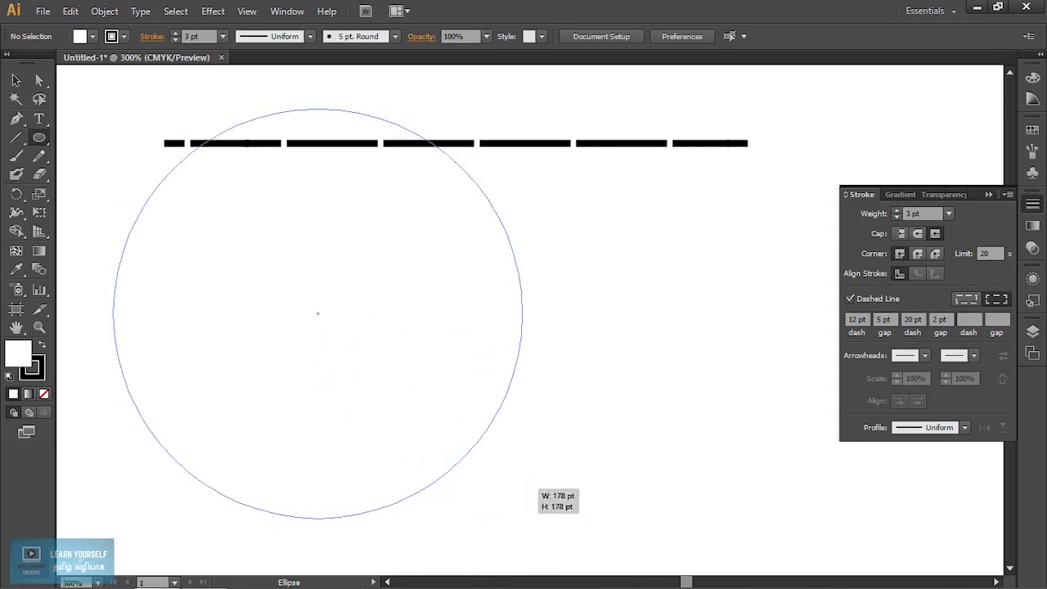
left_click_drag(437, 391, 437, 391)
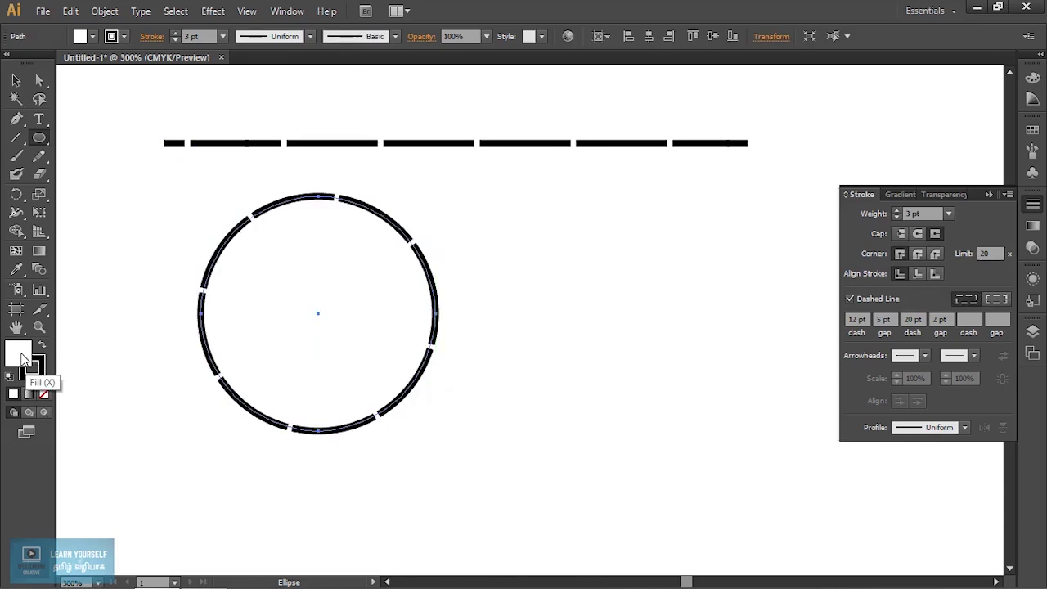
left_click(44, 396)
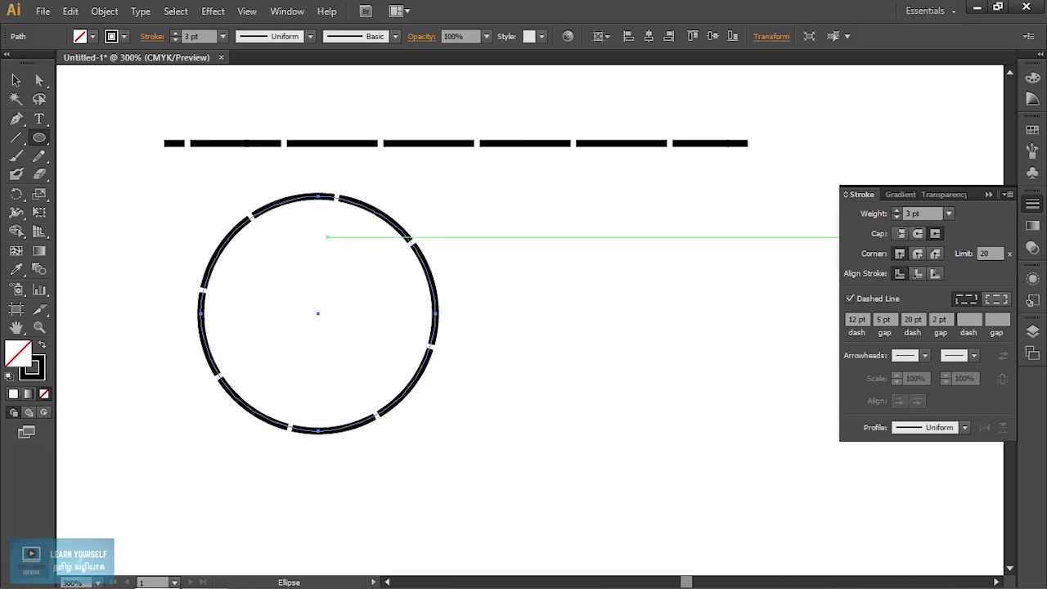
Step: Zoom in, switch to the Selection tool, clear the selection, and select the dashed circle
scroll(360, 314, "up", 2)
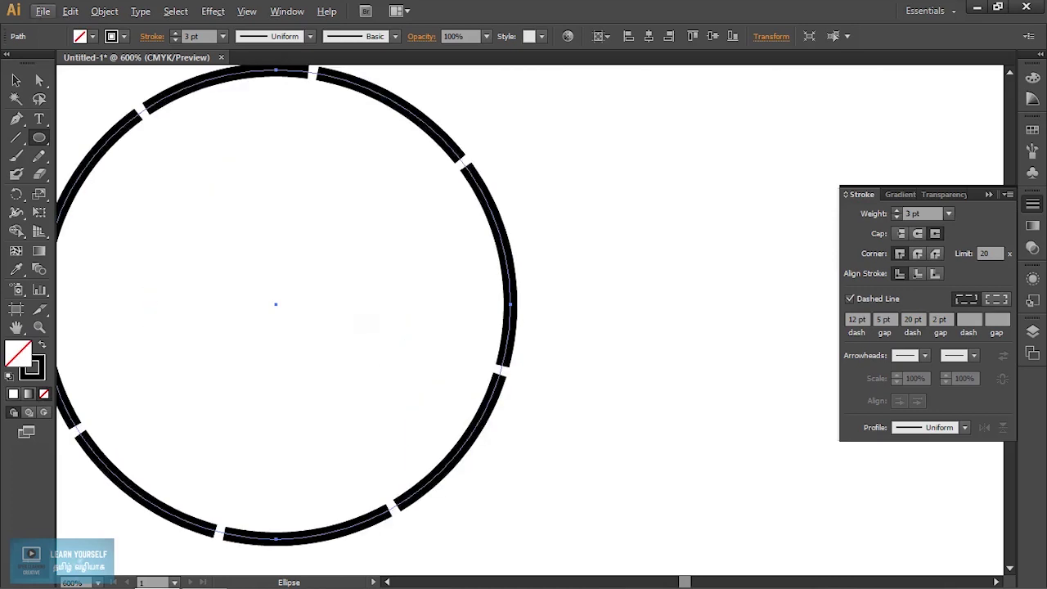
scroll(690, 347, "left", 3)
scroll(690, 347, "down", 1)
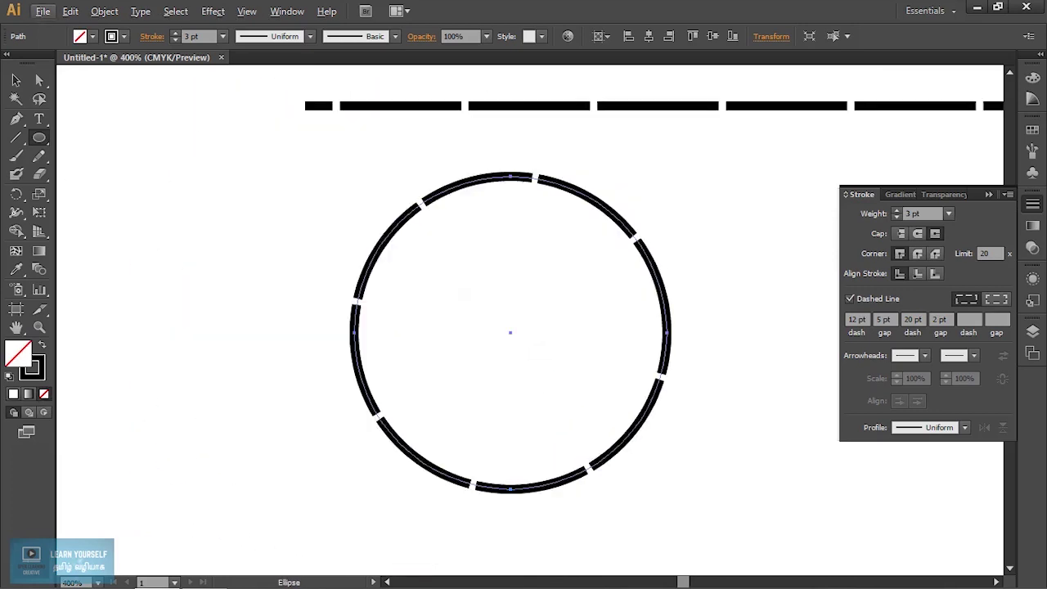
key("v")
key("ctrl+shift+a")
left_click(407, 223)
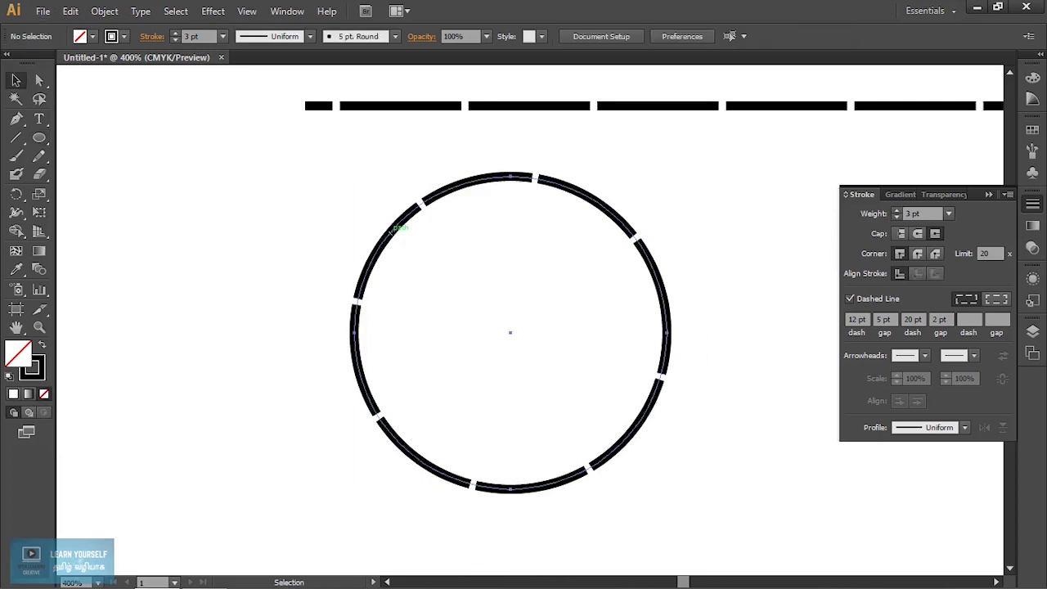
Step: Try a 5 pt first dash and 3 pt second dash on the circle, then preview
double_click(855, 319)
type("5")
key("Tab")
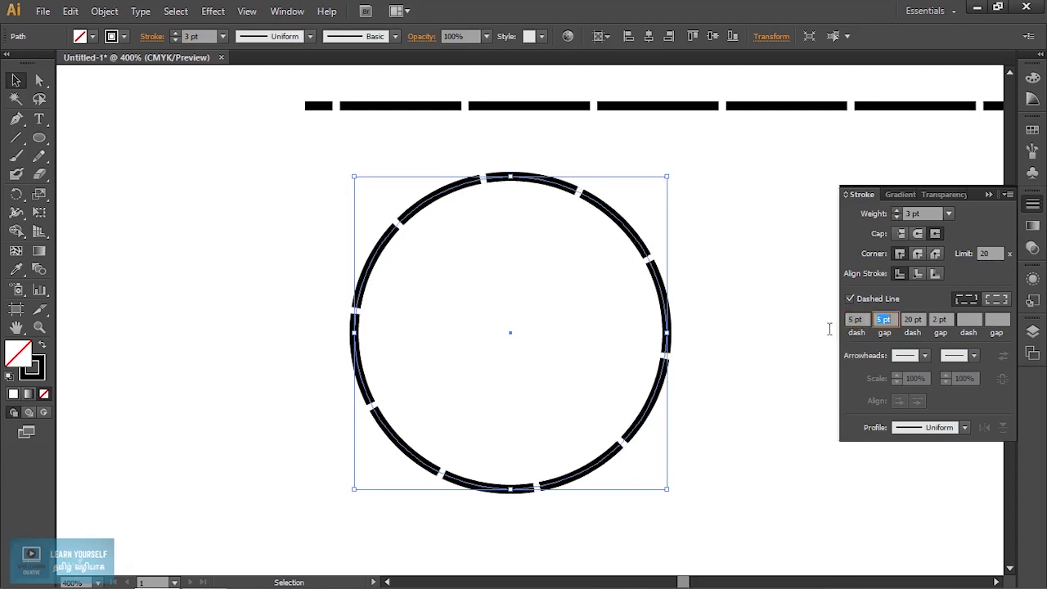
double_click(908, 319)
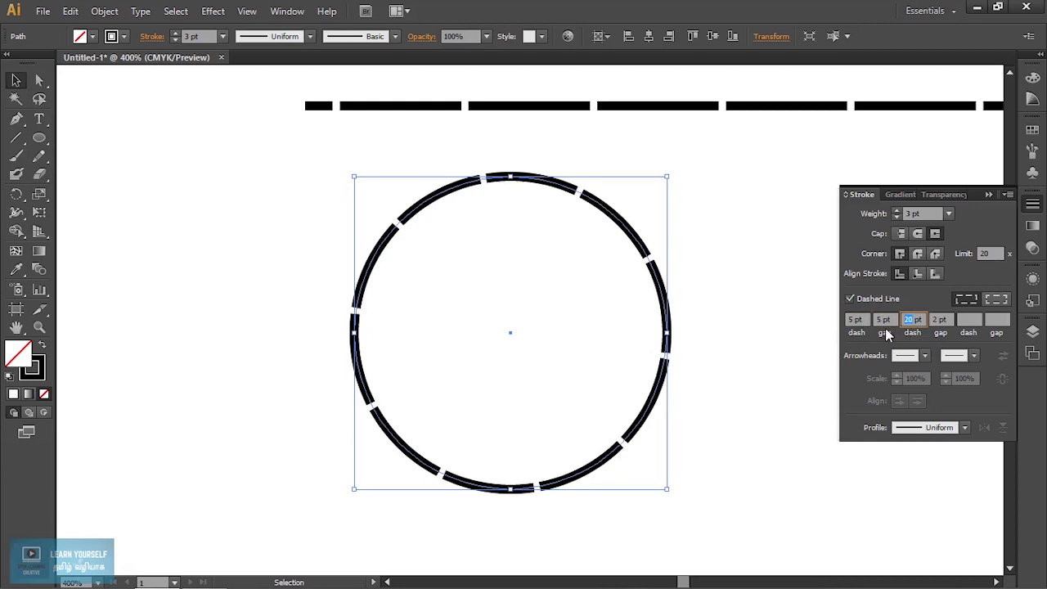
type("3")
key("Tab")
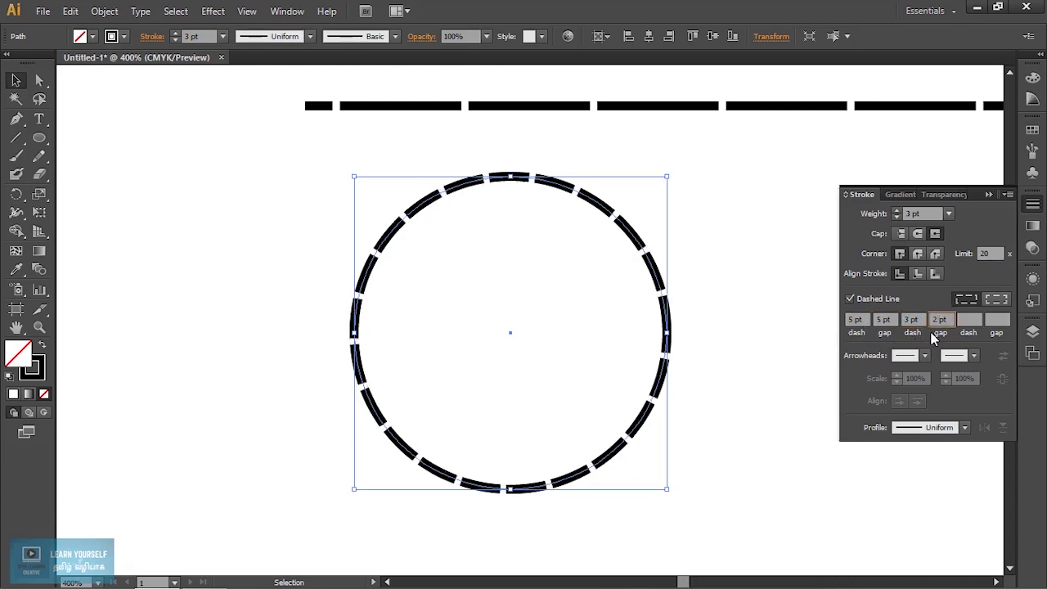
left_click(760, 347)
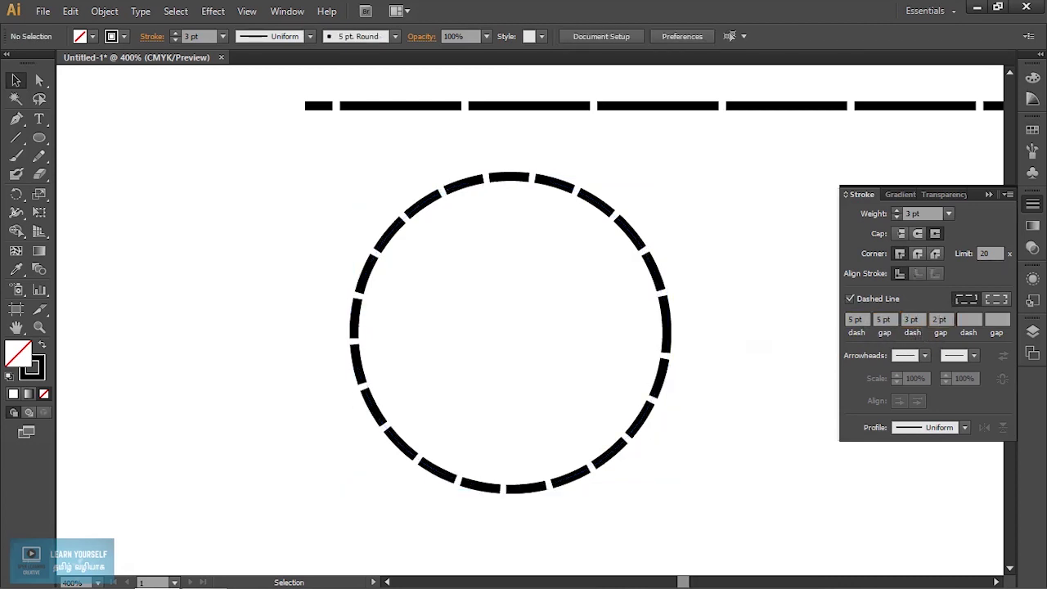
Step: Change the dashes to 6 pt and 2 pt with a 5 pt second gap
double_click(899, 320)
double_click(854, 320)
type("6")
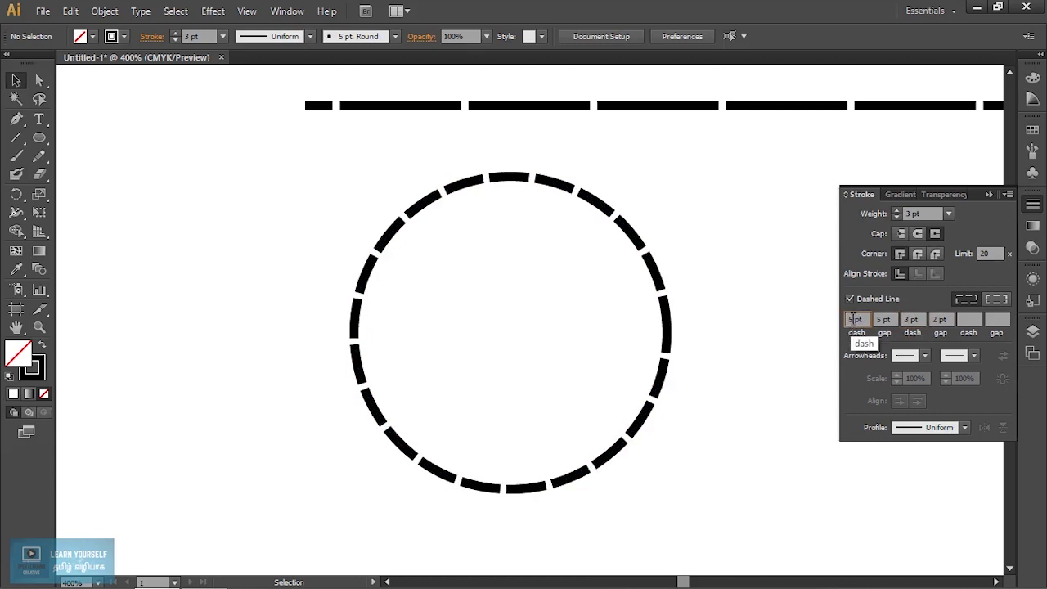
double_click(910, 319)
type("2")
key("Return")
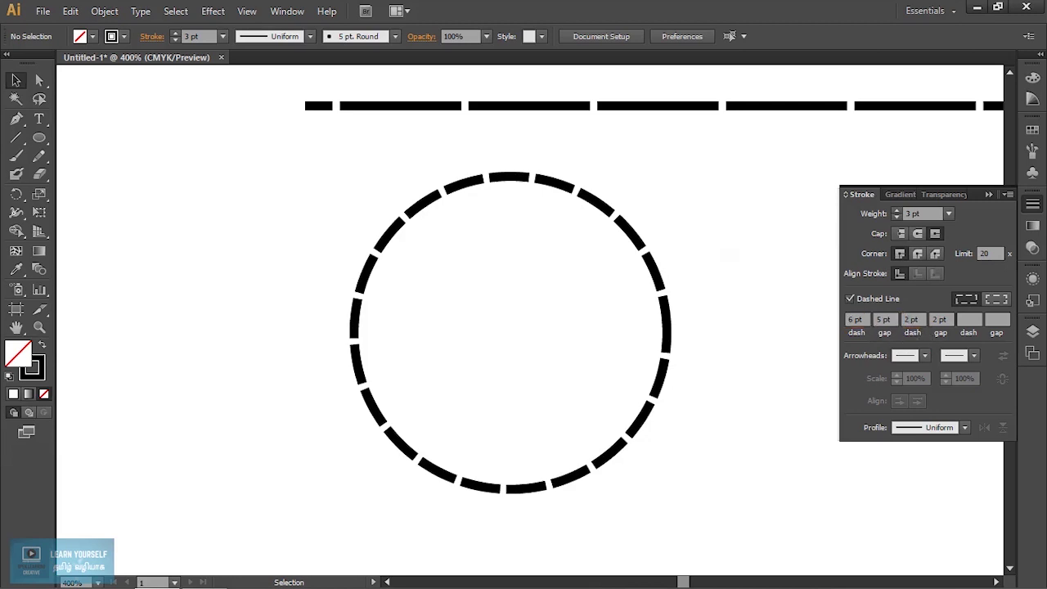
double_click(936, 320)
type("5")
key("Return")
Step: Reselect the circle and reapply 6 pt dash, 5 pt gap, 2 pt dash, then preview
left_click(667, 284)
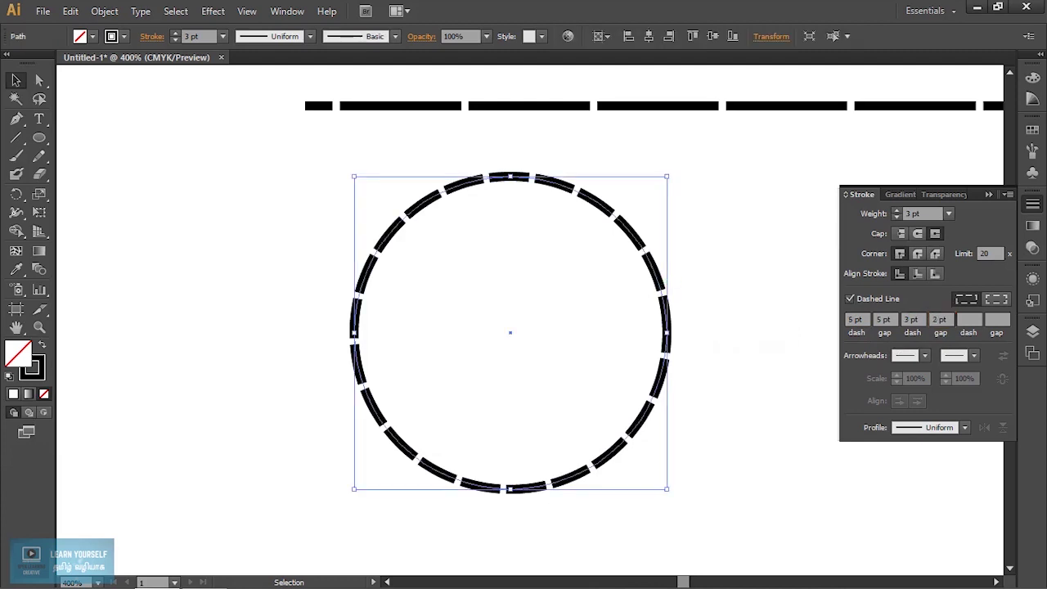
double_click(849, 319)
type("6")
double_click(935, 319)
type("5")
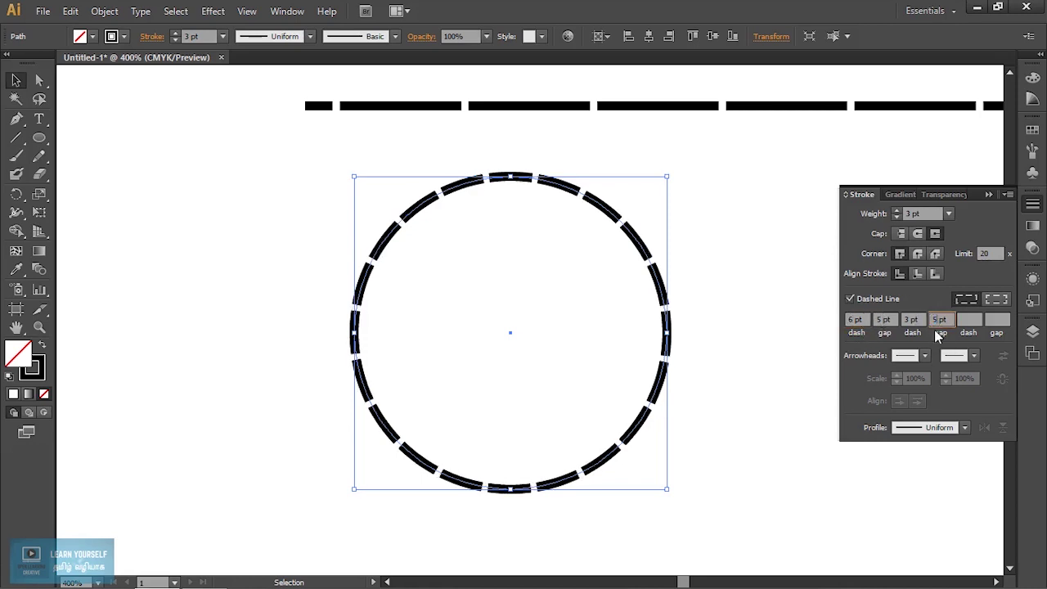
double_click(910, 319)
type("2")
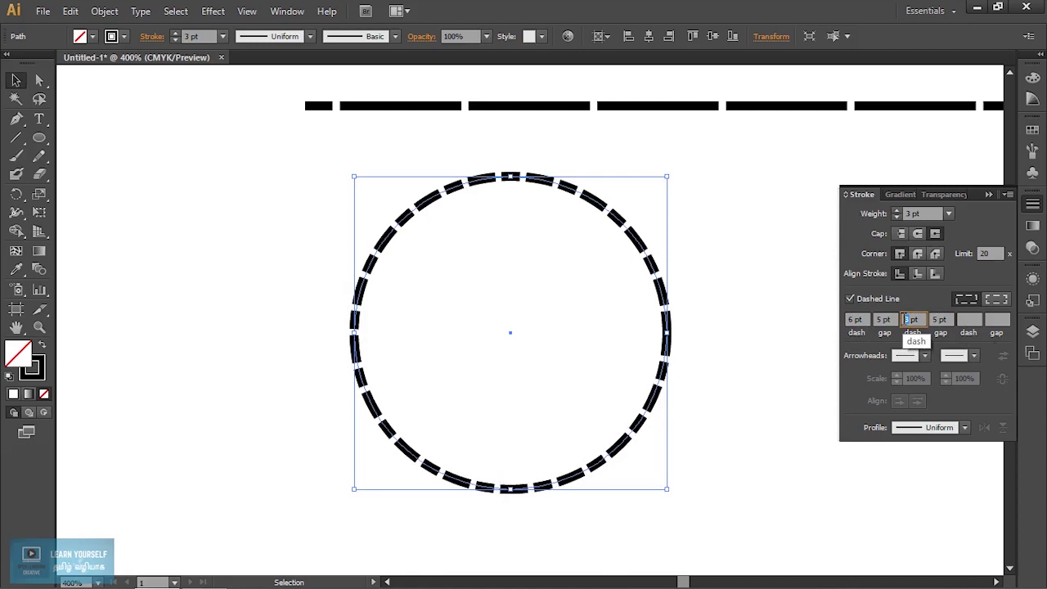
left_click(969, 320)
left_click(724, 357)
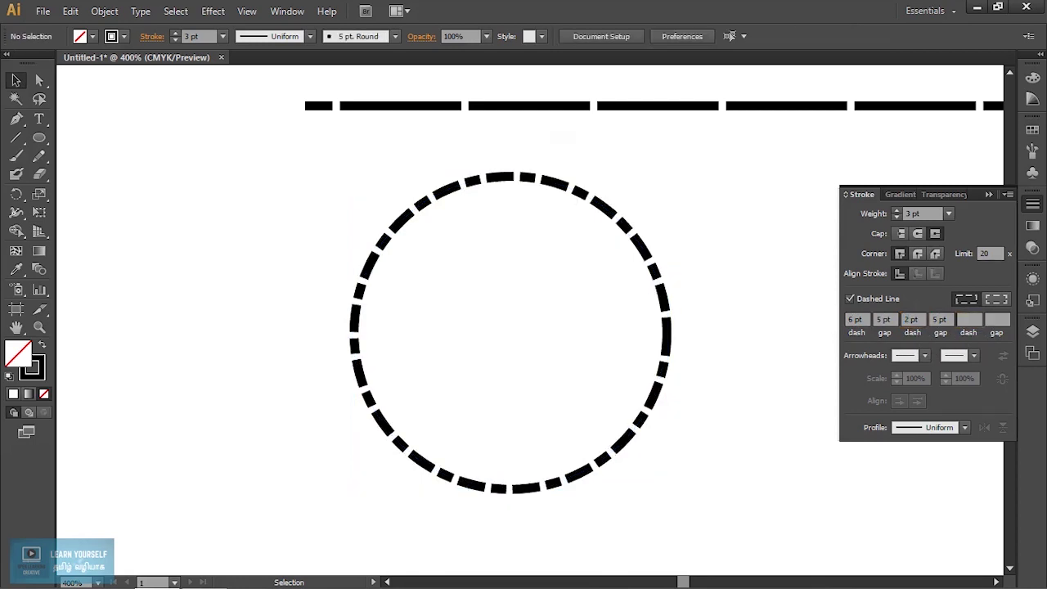
Step: Zoom out to the whole circle and set its dashed stroke weight to 1 pt
scroll(344, 164, "up", 1)
scroll(343, 164, "up", 2)
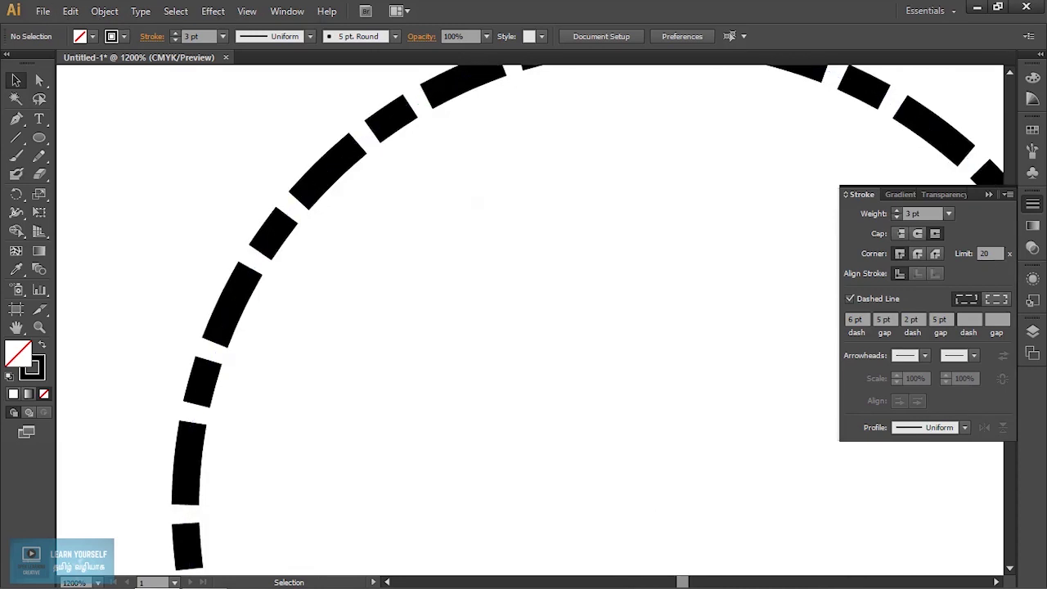
key("ctrl+minus")
key("ctrl+minus")
key("ctrl+minus")
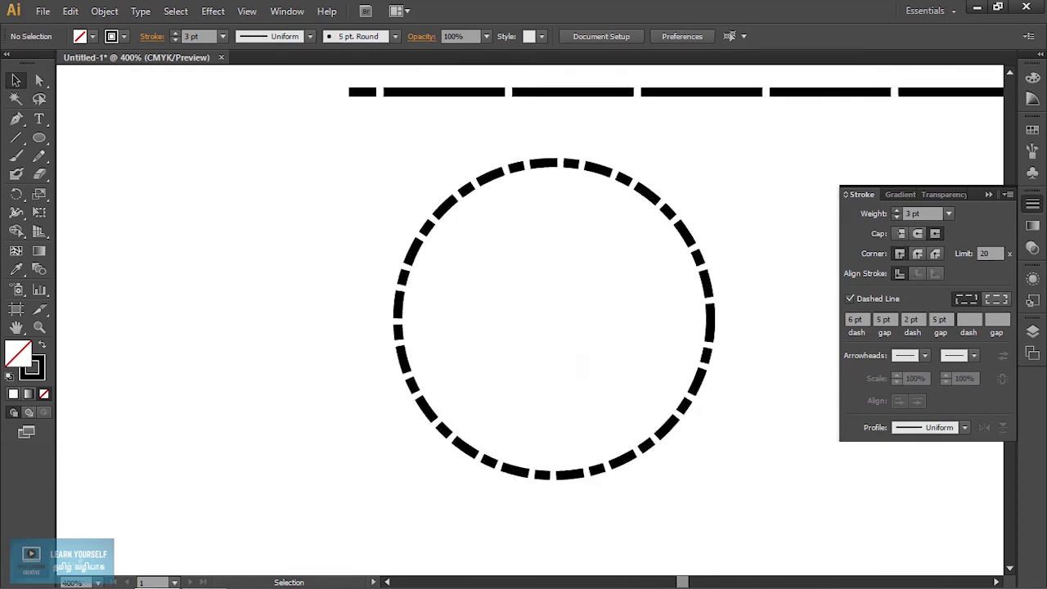
left_click(381, 168)
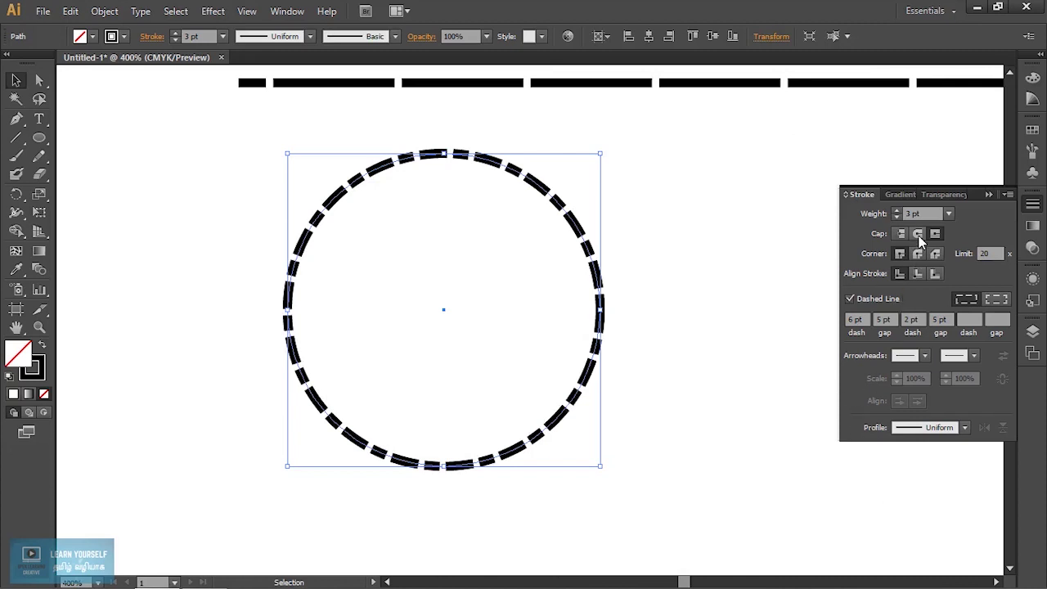
left_click(897, 211)
left_click(897, 211)
left_click(897, 211)
left_click(897, 216)
left_click(897, 217)
left_click(897, 216)
left_click(896, 217)
left_click(897, 219)
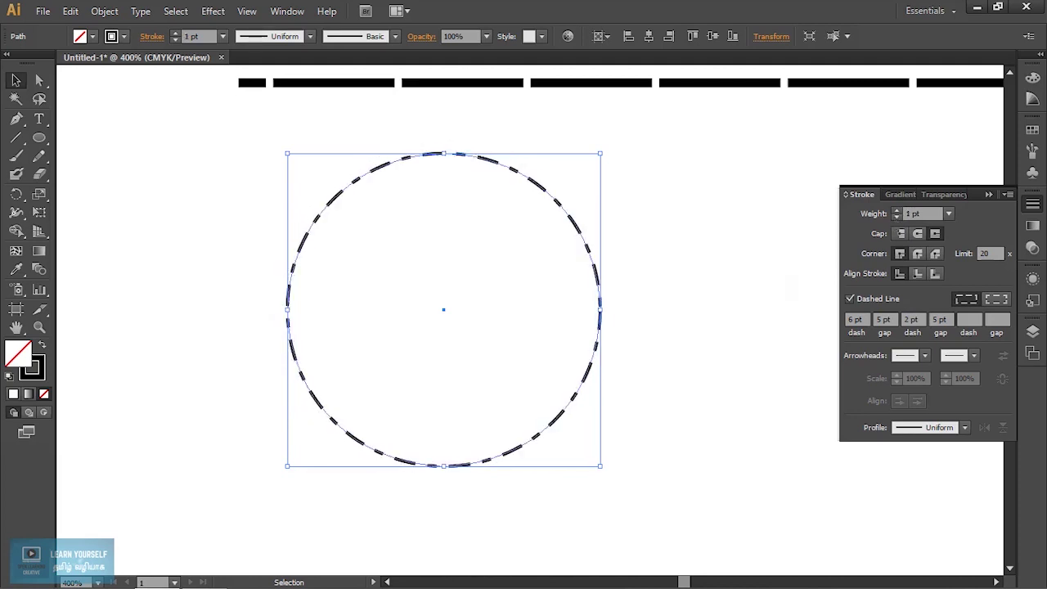
key("ctrl+shift+a")
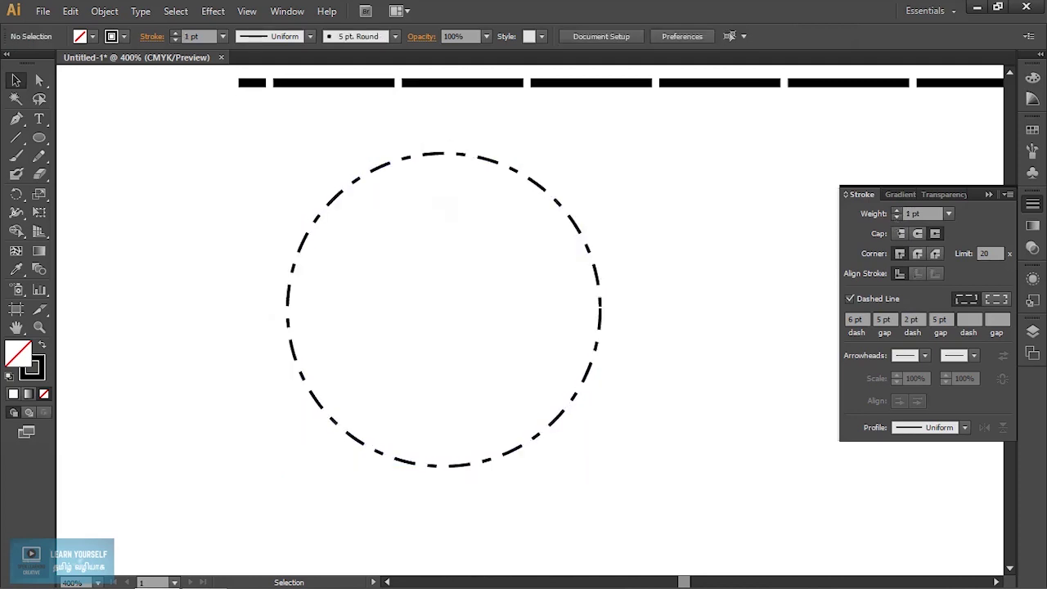
left_click(420, 153)
Step: Alt-drag a copy of the circle slightly below the original and select the copy
left_click_drag(421, 153, 420, 179)
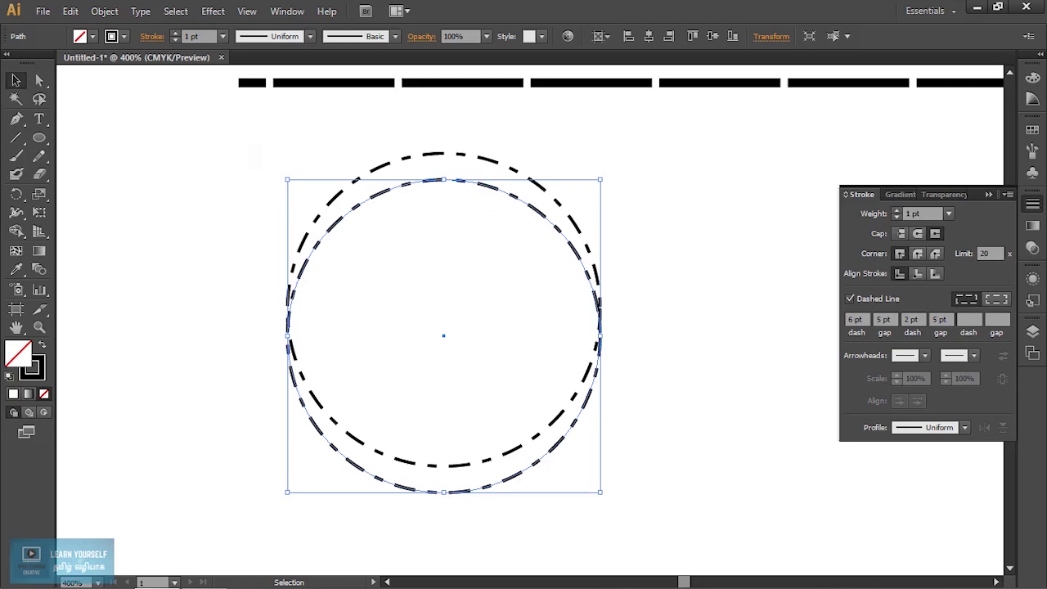
left_click_drag(242, 154, 465, 290)
left_click(695, 344)
left_click(600, 327)
Step: Zero the copy's second dash and gap, leaving an even 6 pt dash, 5 pt gap
left_click(942, 320)
type("0")
double_click(910, 319)
type("0")
double_click(883, 319)
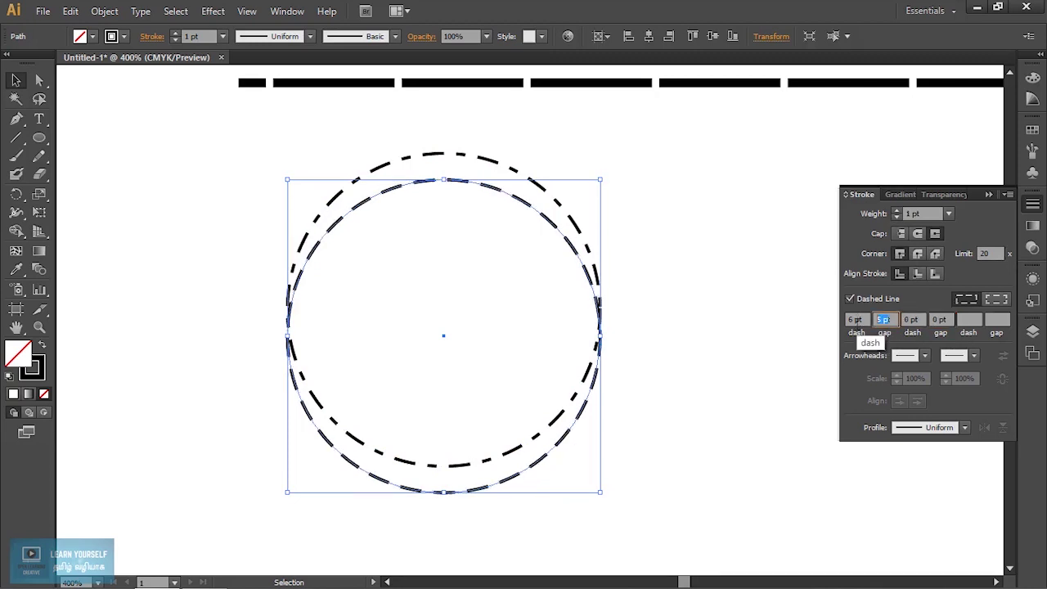
key("ctrl+shift+a")
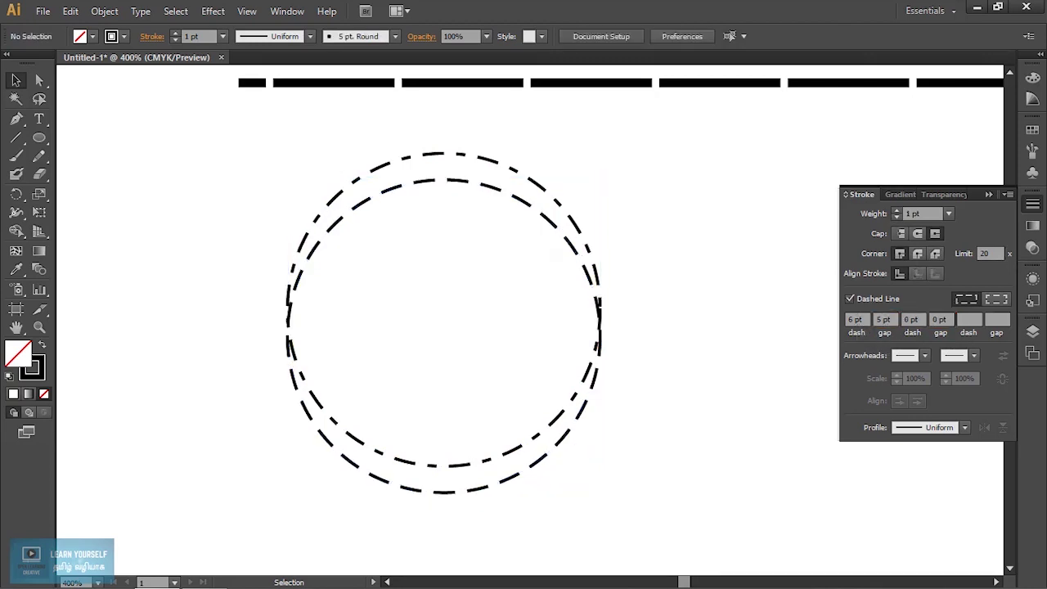
left_click(553, 228)
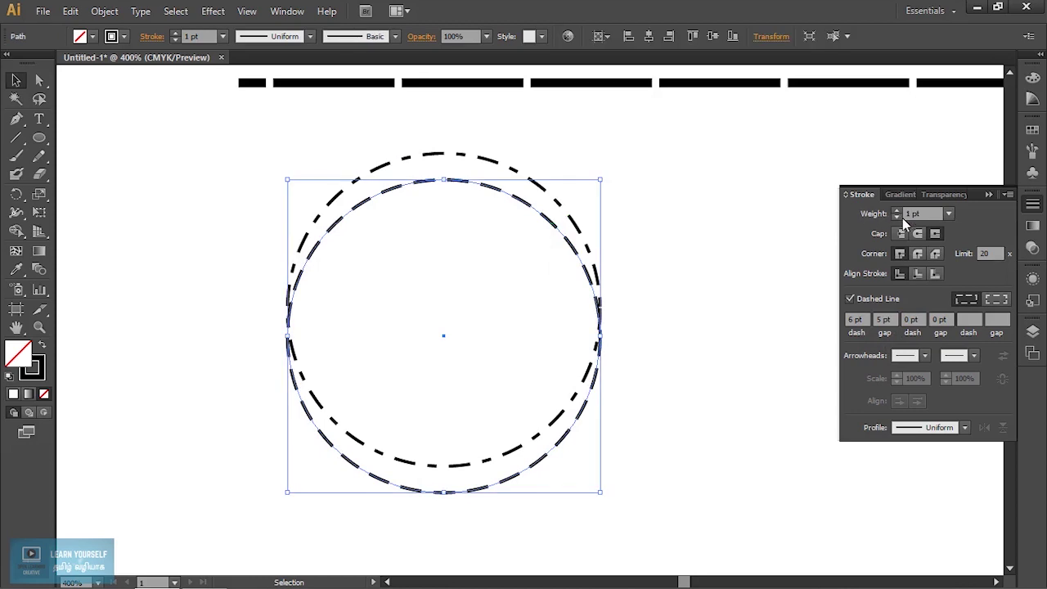
Step: Raise the inner ring's stroke weight to 13 pt
left_click(897, 210)
left_click(897, 210)
left_click(897, 211)
left_click(897, 210)
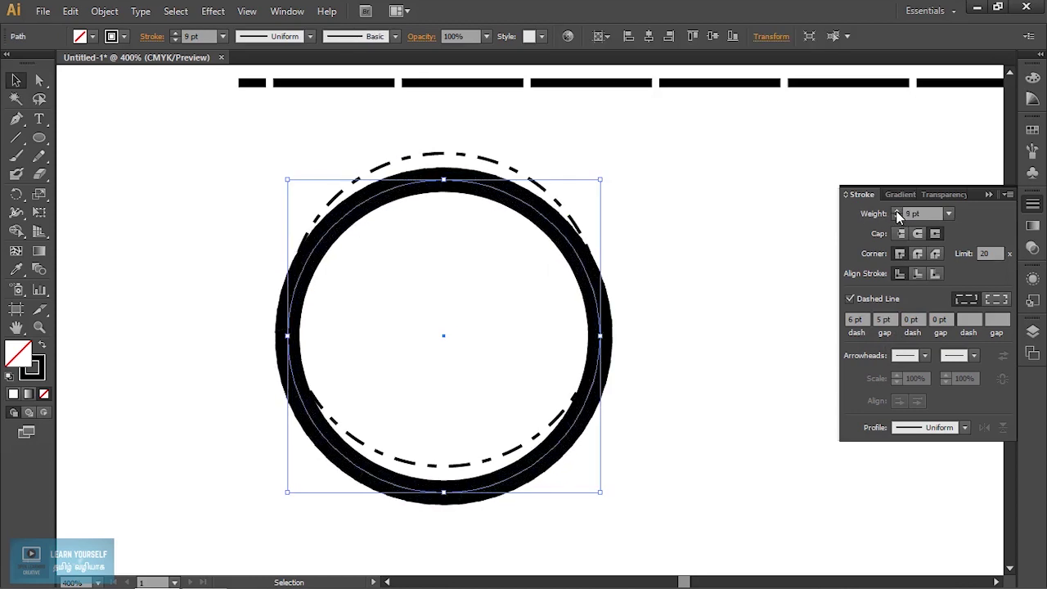
left_click(897, 210)
left_click(897, 210)
left_click(856, 319)
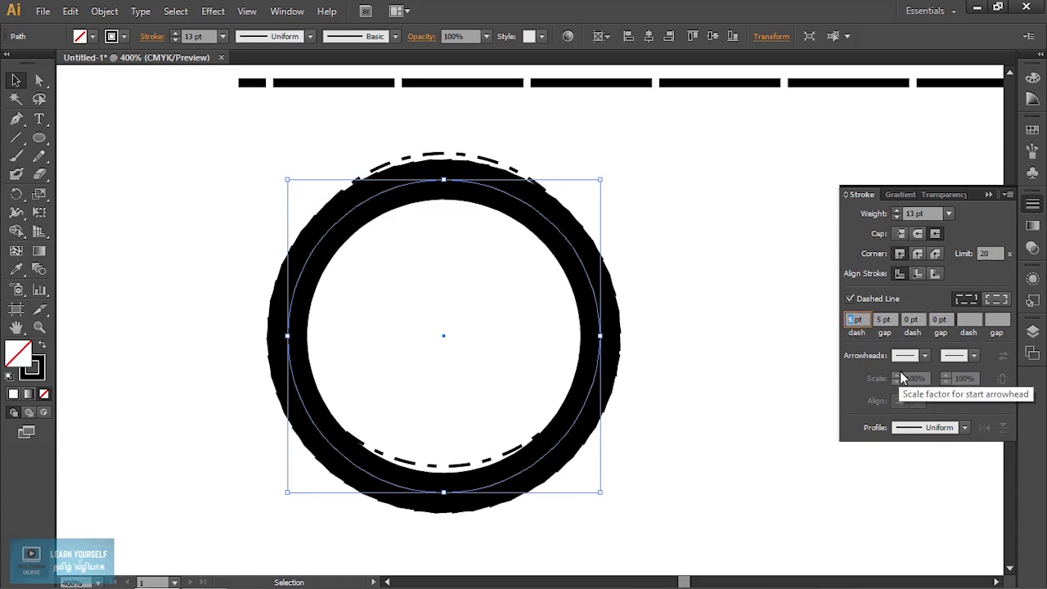
Step: Try a 2 pt dash with 5 pt gap, then switch dashing off for a solid stroke
type("2")
key("Tab")
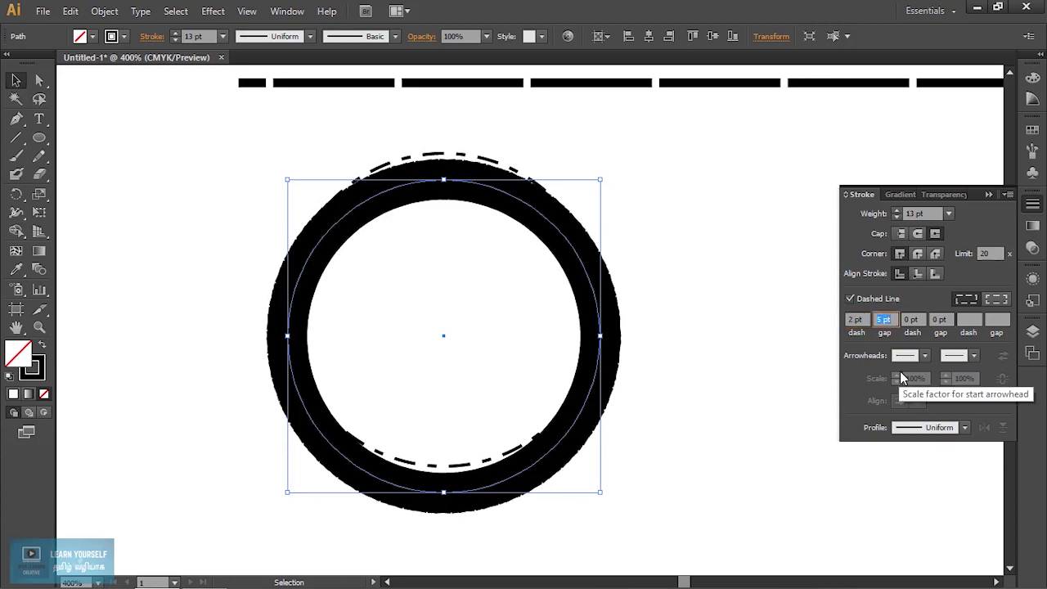
type("5")
key("Tab")
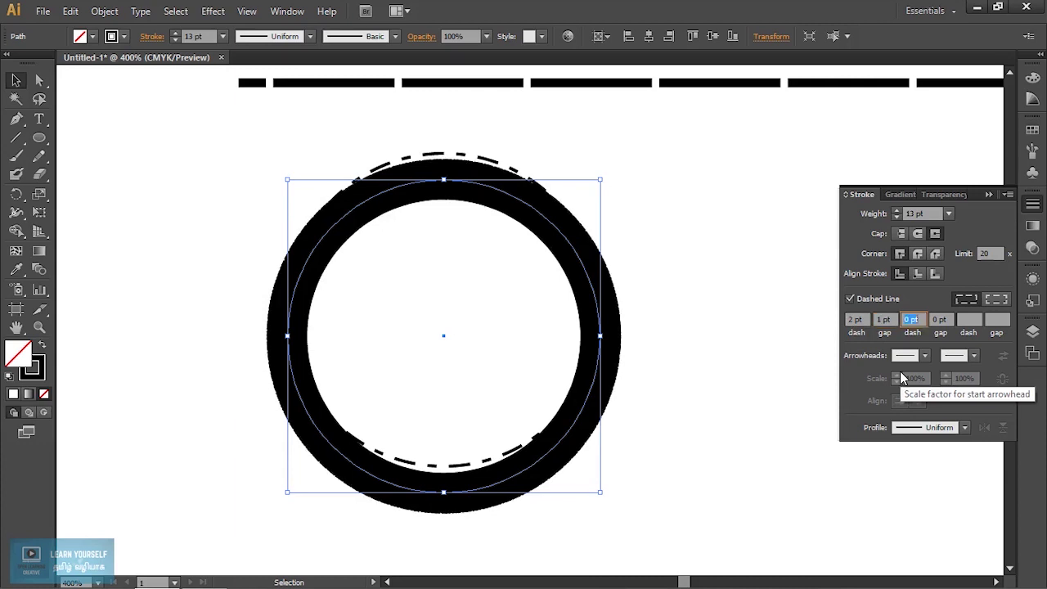
left_click_drag(861, 319, 836, 321)
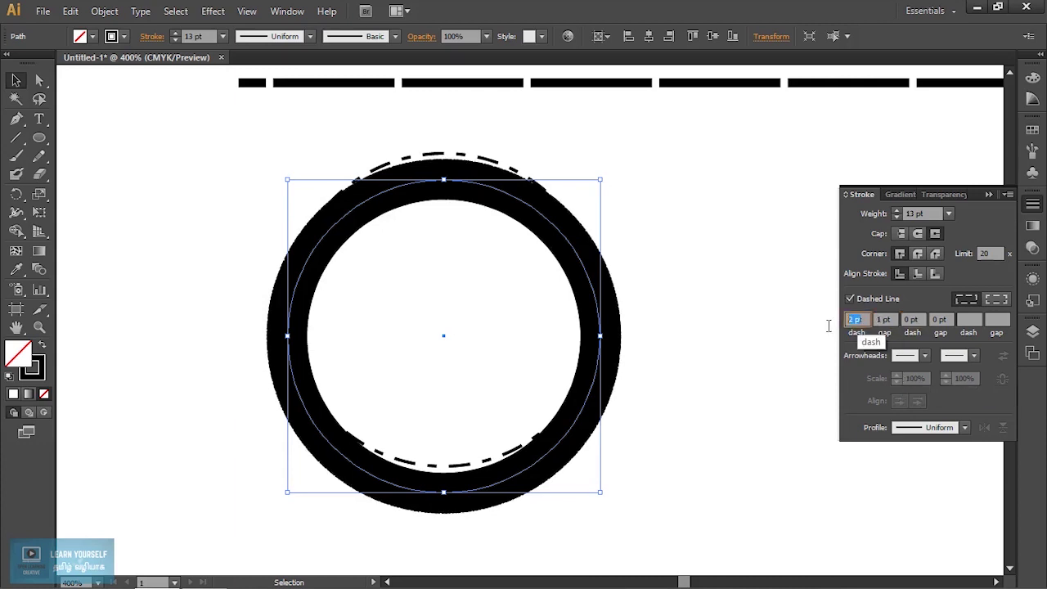
left_click(851, 299)
left_click(853, 301)
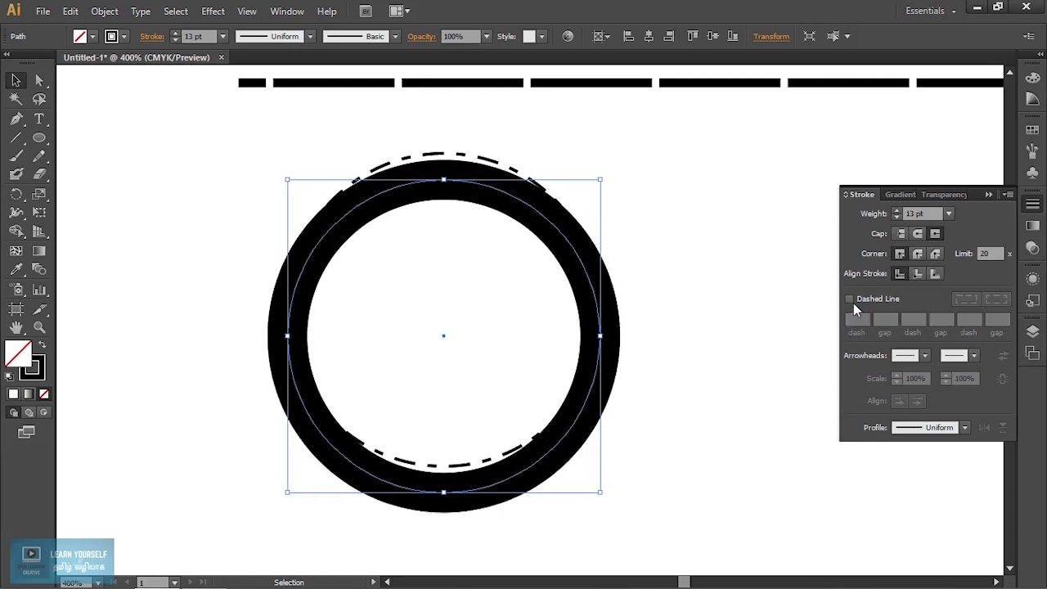
Step: Re-enable dashing on the thick ring and try 10 pt dashes with gaps of 6, 10, then 25 pt
left_click(850, 300)
left_click(855, 319)
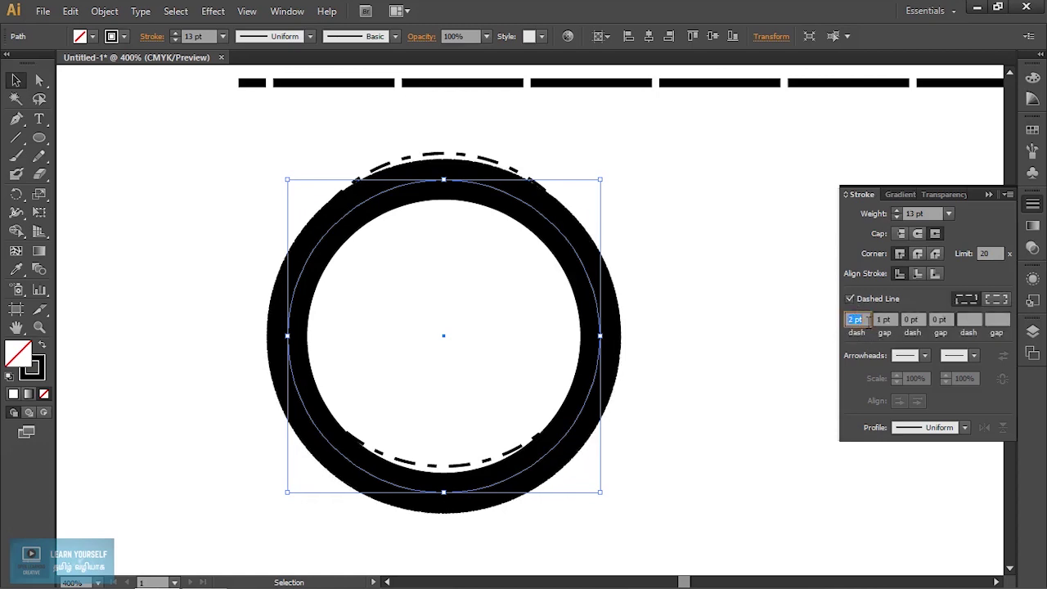
type("10")
key("Tab")
type("6")
key("Tab")
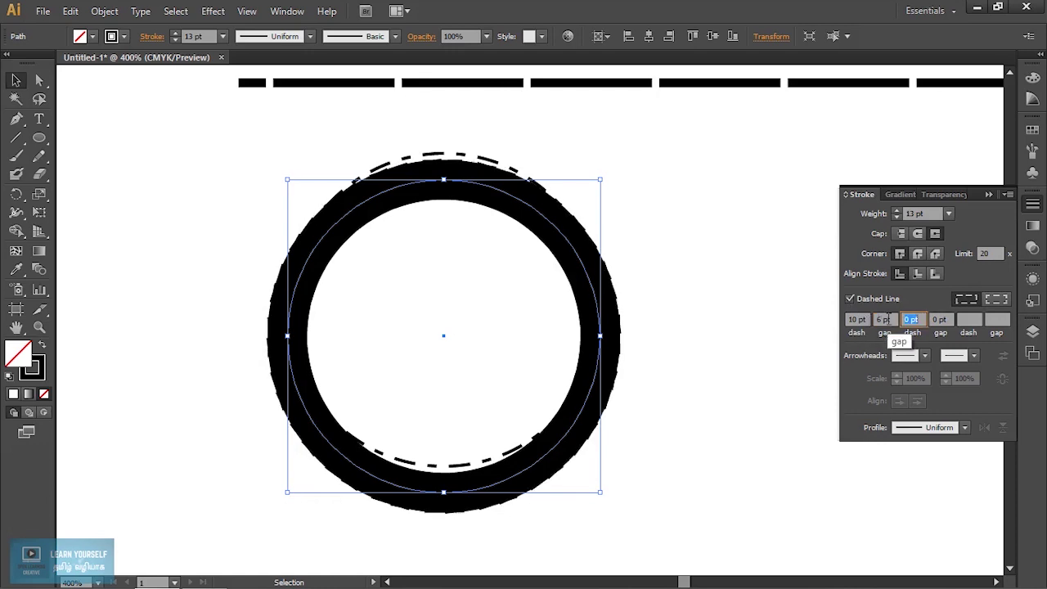
key("shift+Tab")
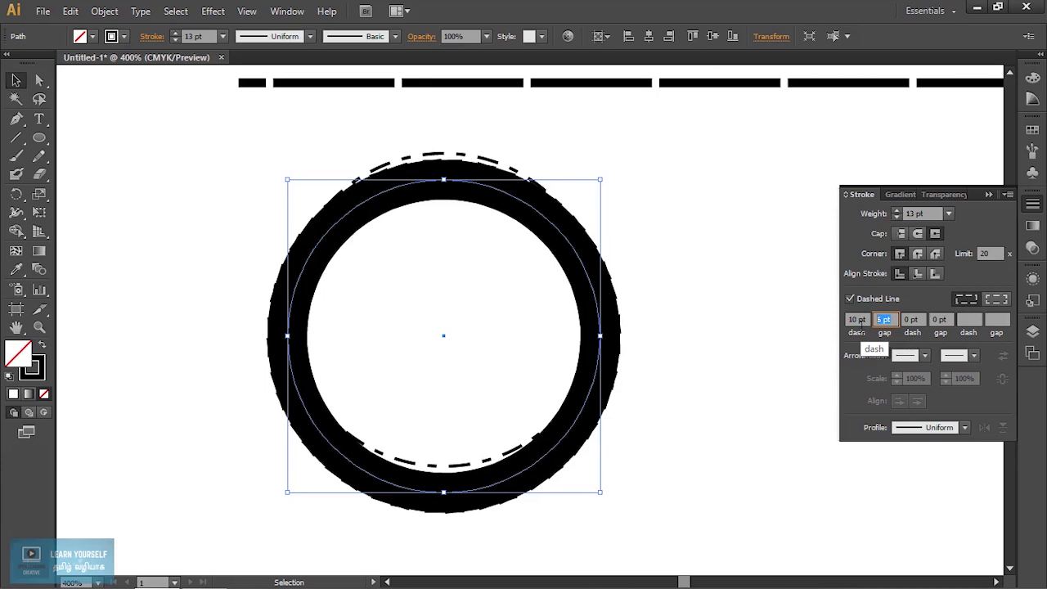
type("10")
key("Return")
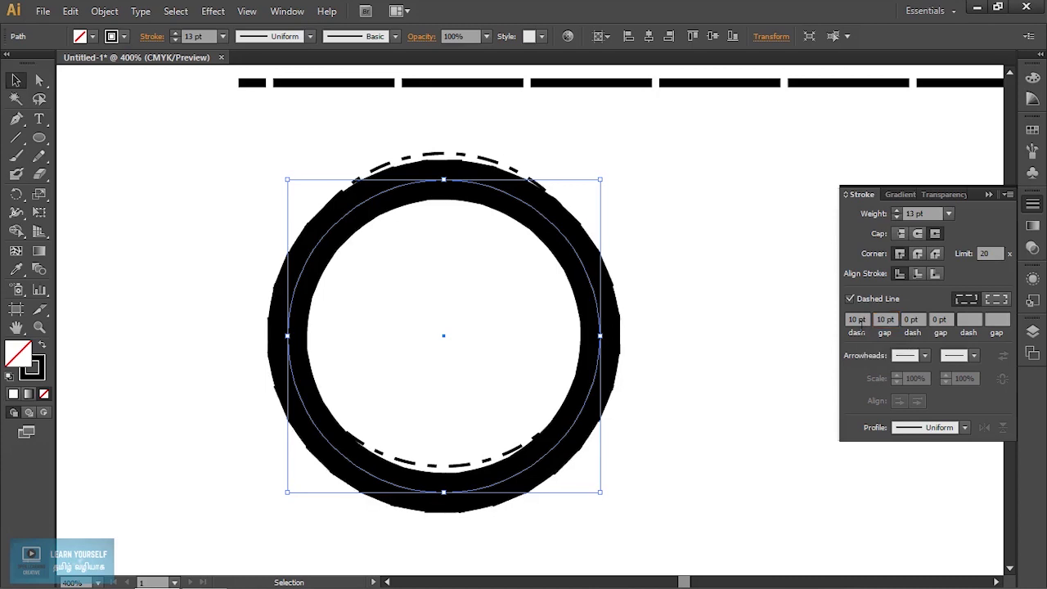
left_click(895, 319)
type("25")
key("Return")
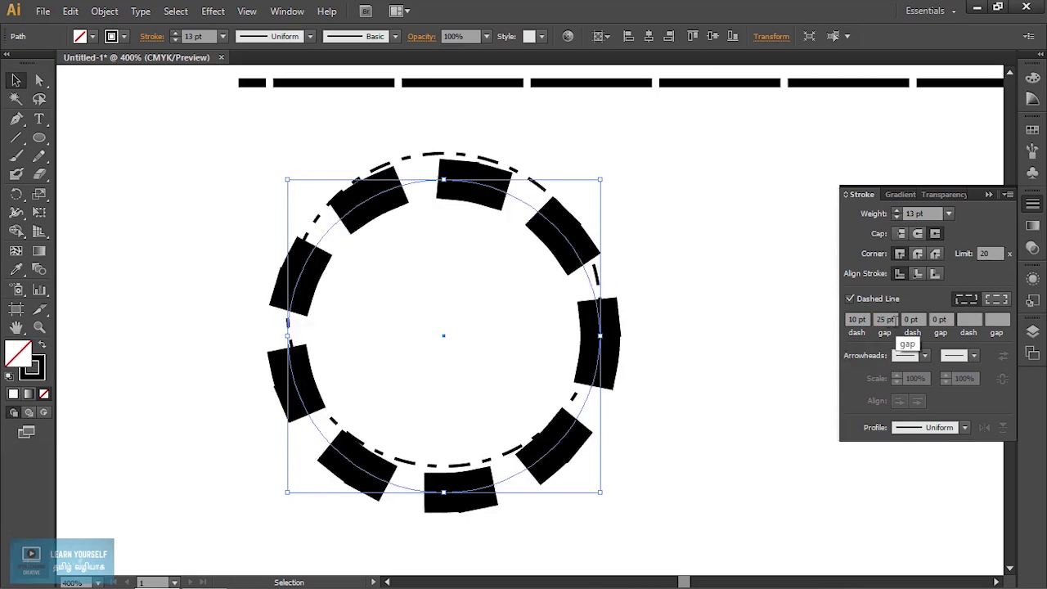
Step: Settle on 8 pt dashes with 20 pt gaps, then delete the ring and thin outer circle
left_click(861, 319)
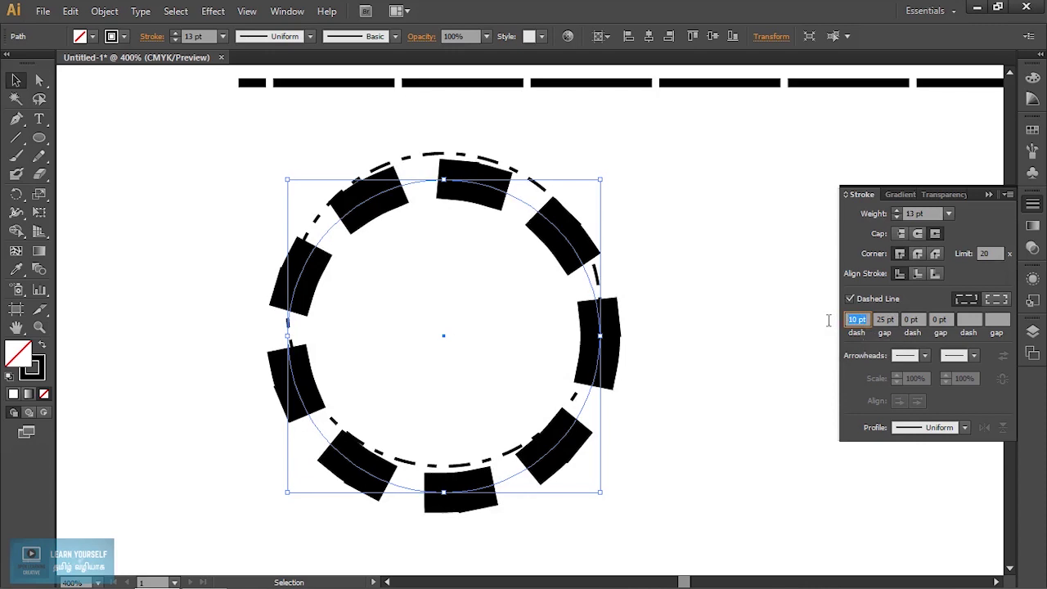
type("8")
key("Return")
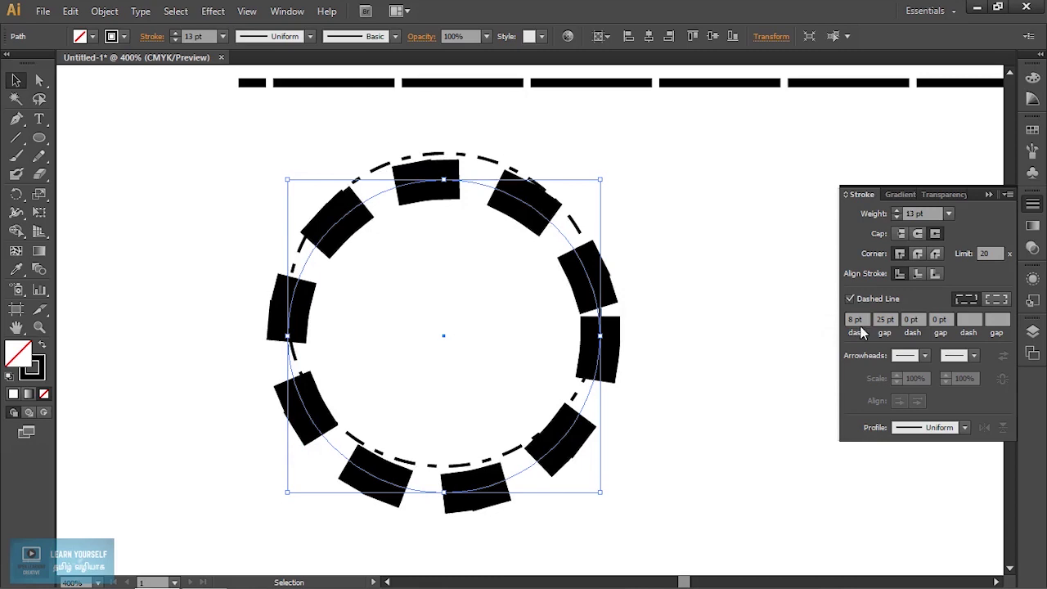
left_click(886, 319)
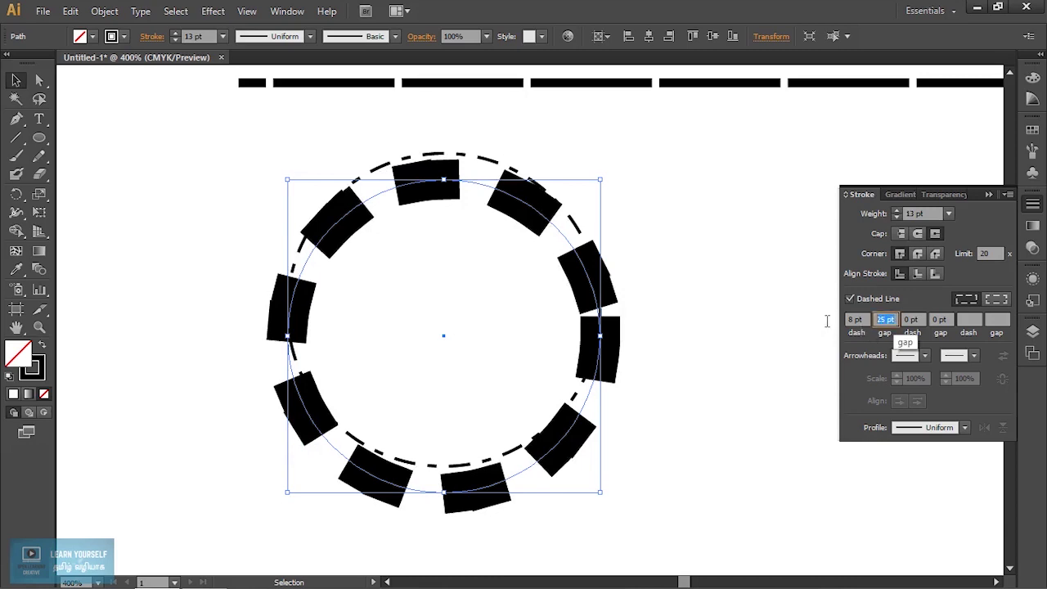
type("20")
key("Return")
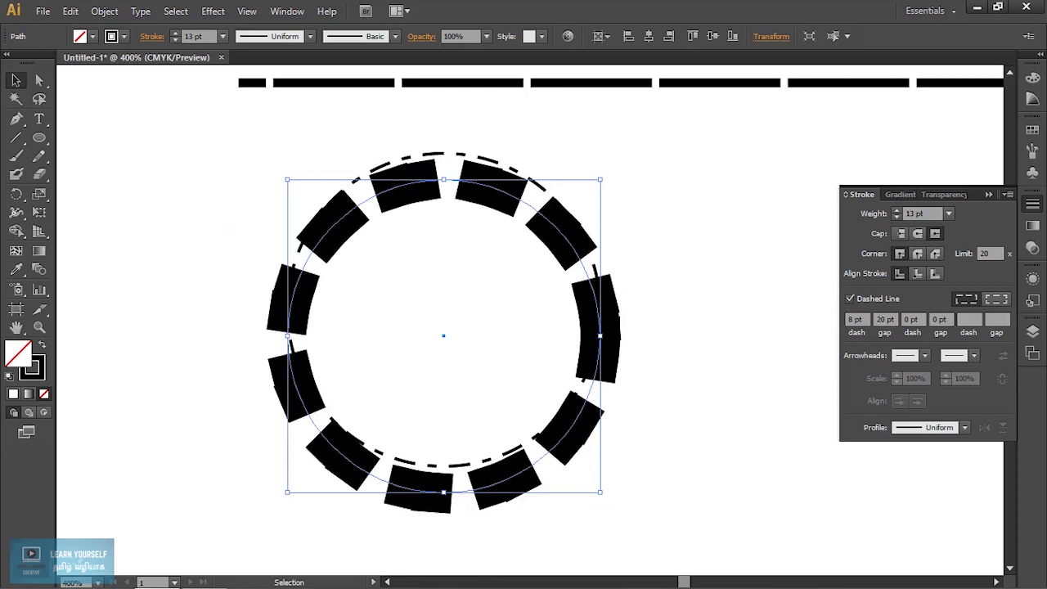
left_click(298, 246, "shift")
key("Delete")
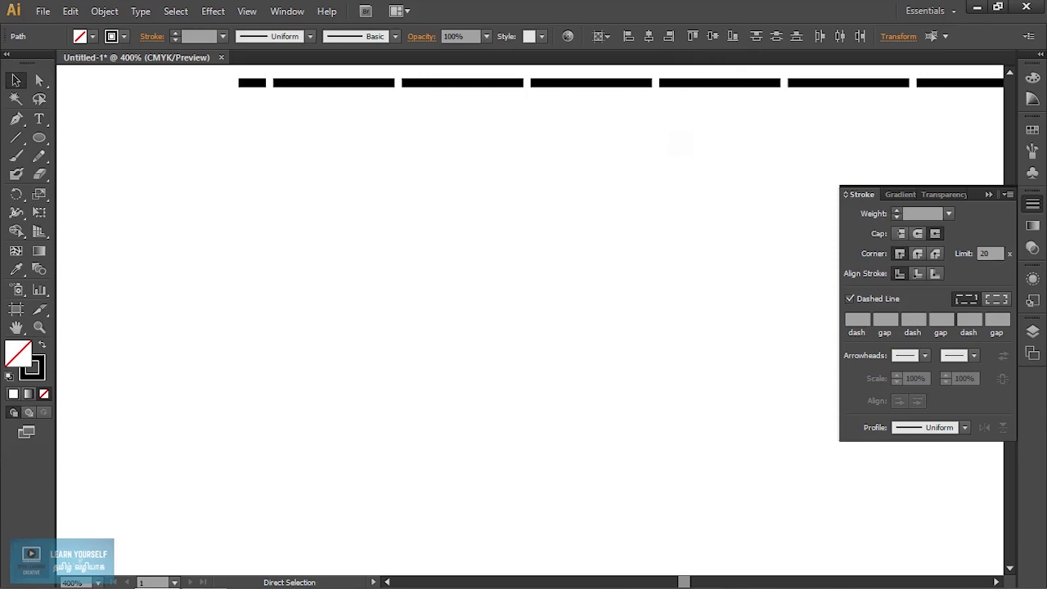
Step: Restore both circles, vertically center-align them to the selection, and shrink the thick ring about its centre
key("ctrl+z")
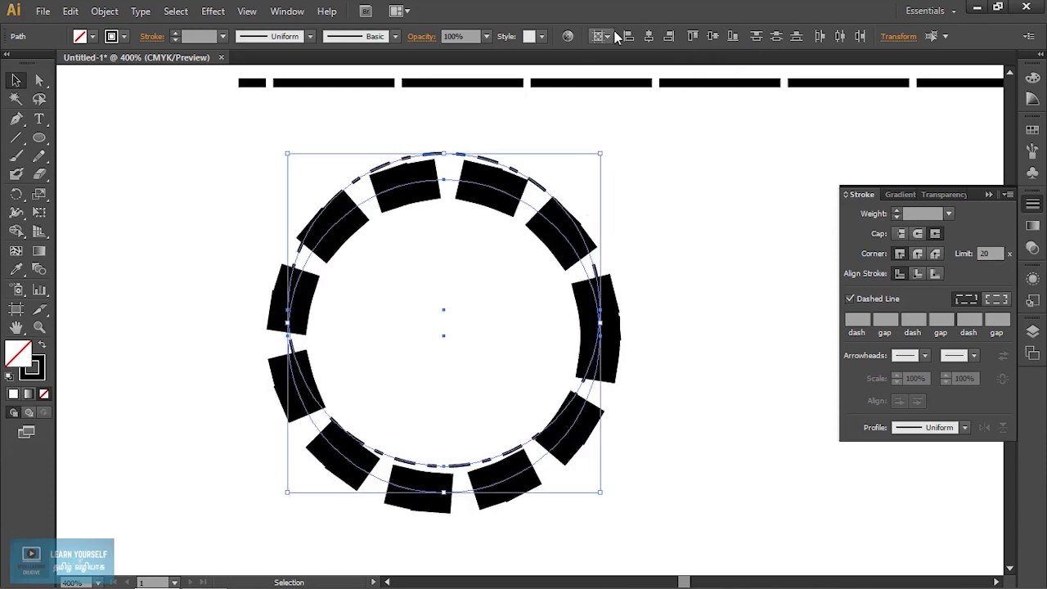
left_click(606, 36)
left_click(618, 54)
left_click(714, 37)
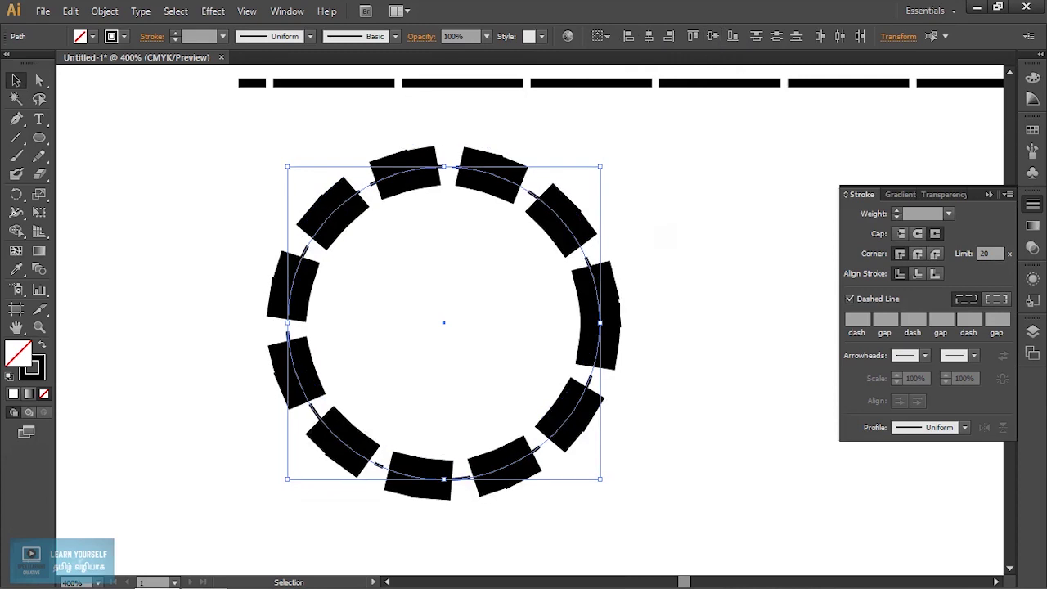
key("ctrl+shift+a")
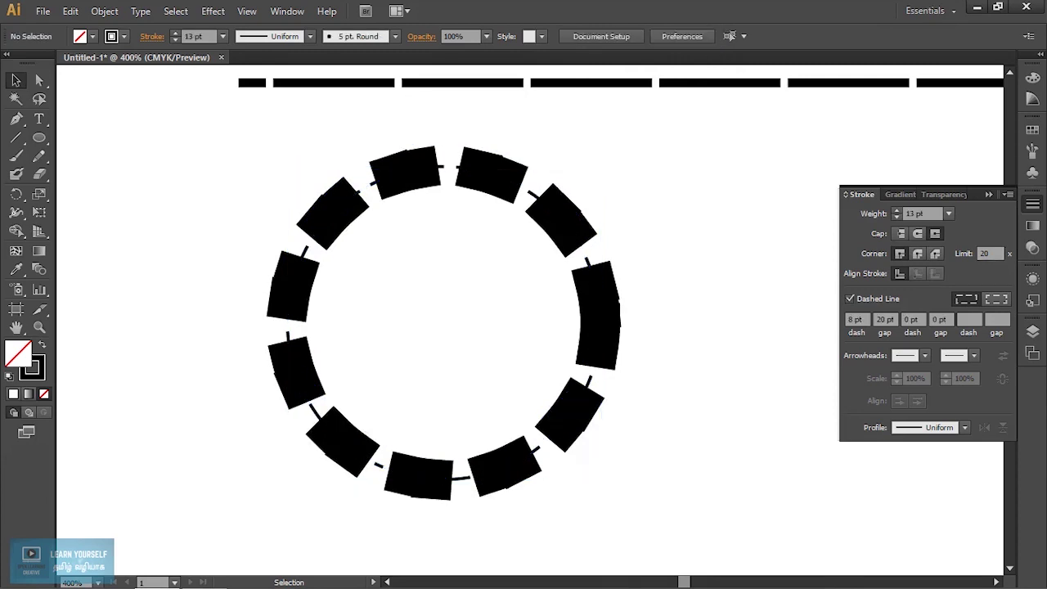
left_click(573, 419)
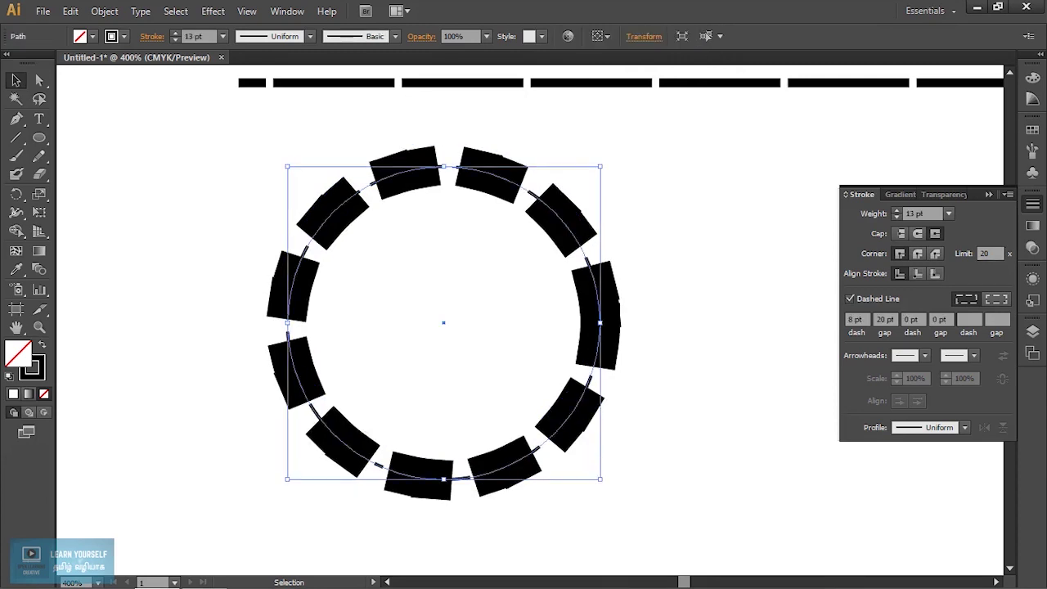
left_click_drag(600, 479, 554, 434)
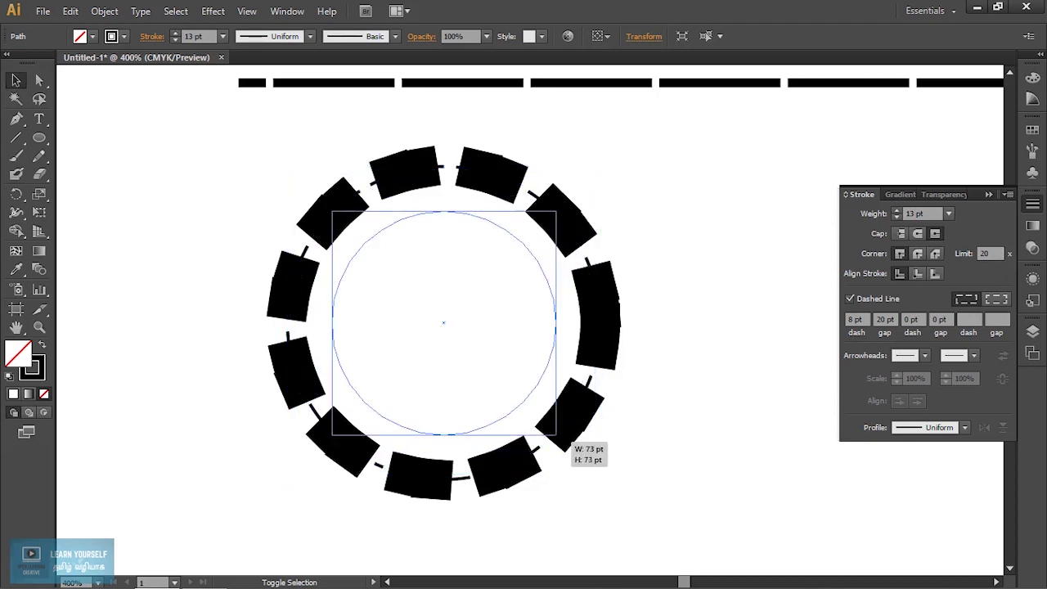
Step: Lower the inner ring's stroke toward 7 pt and try a 5 pt dash with 15, then 5 pt gaps
key("ctrl+shift+a")
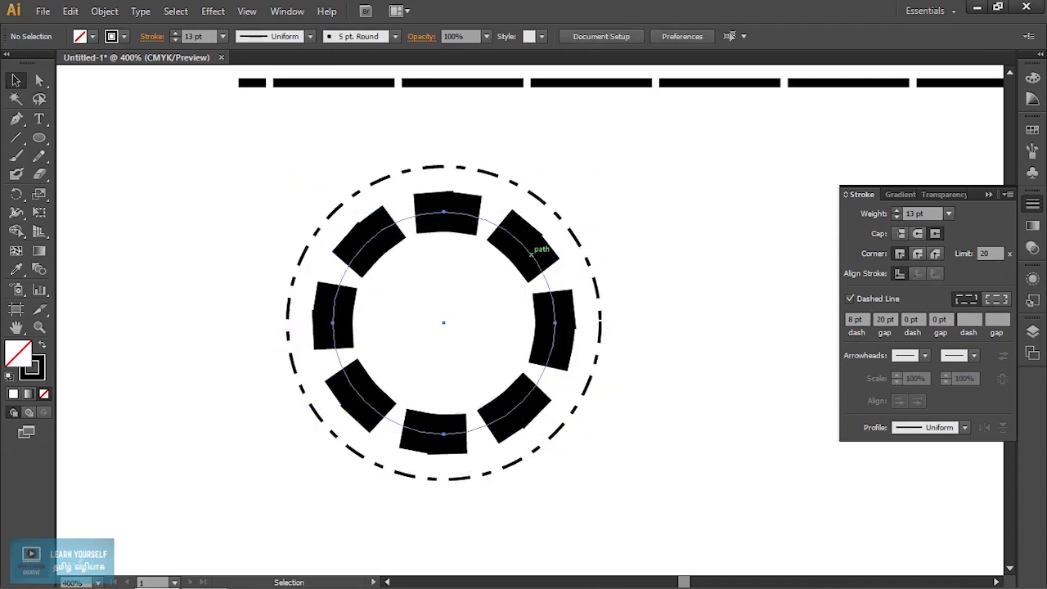
left_click(542, 308)
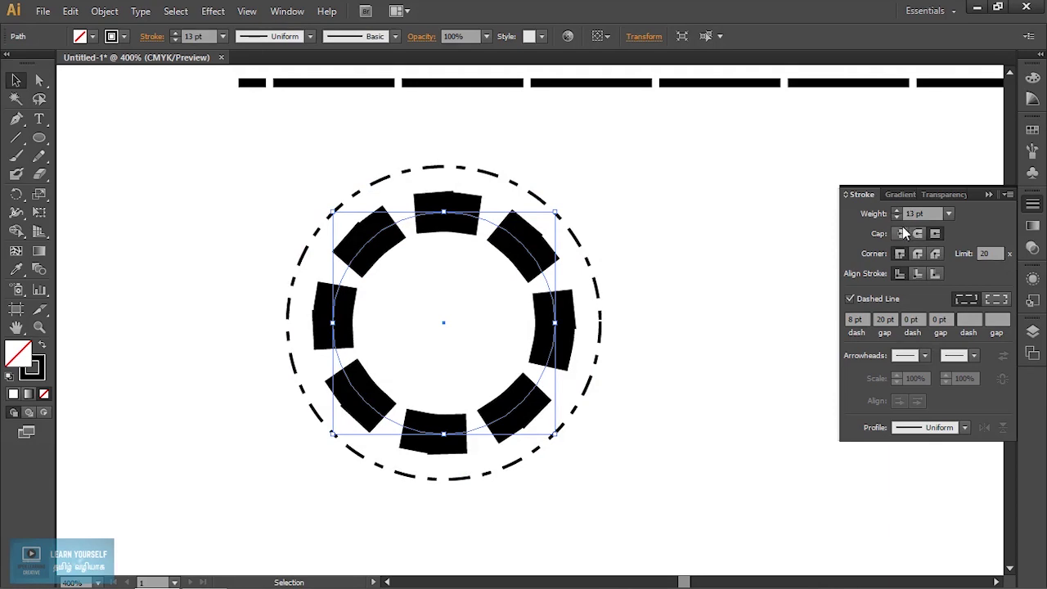
left_click(899, 218)
left_click(898, 219)
left_click(899, 219)
left_click(898, 219)
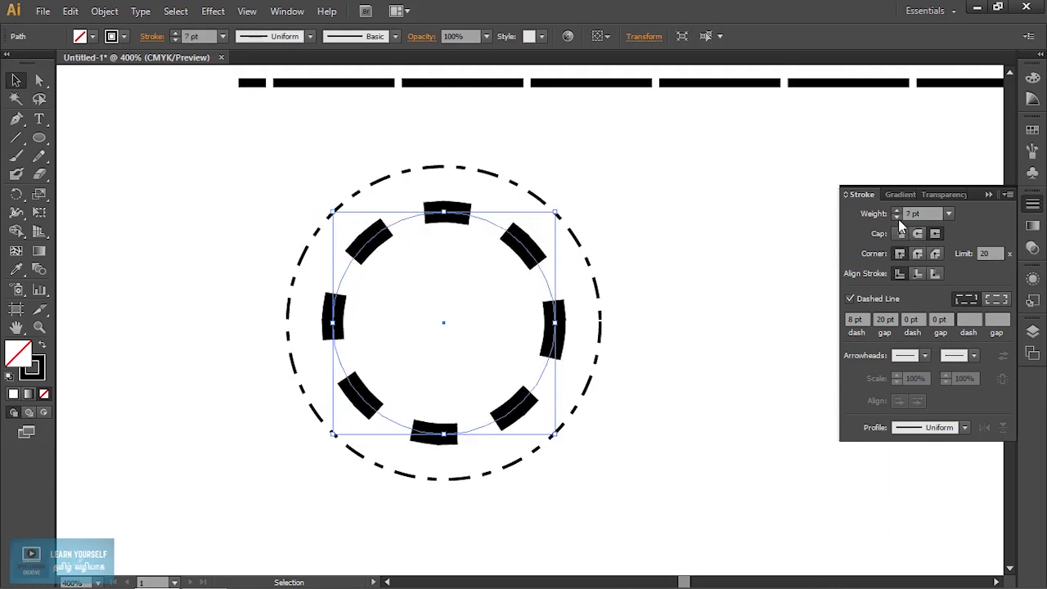
left_click_drag(864, 319, 816, 324)
type("5")
key("Return")
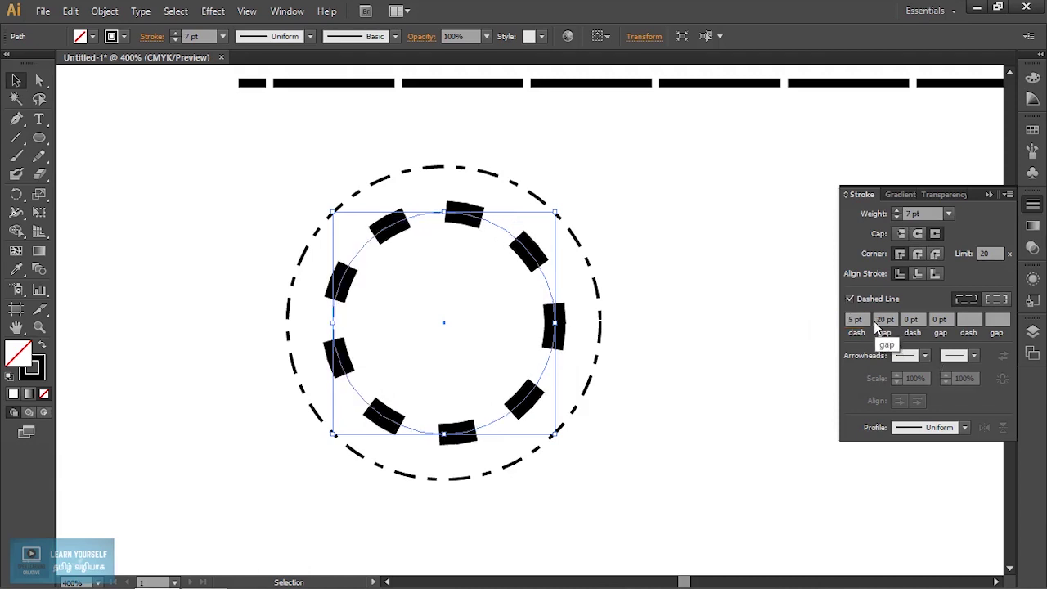
left_click_drag(874, 319, 893, 320)
type("15")
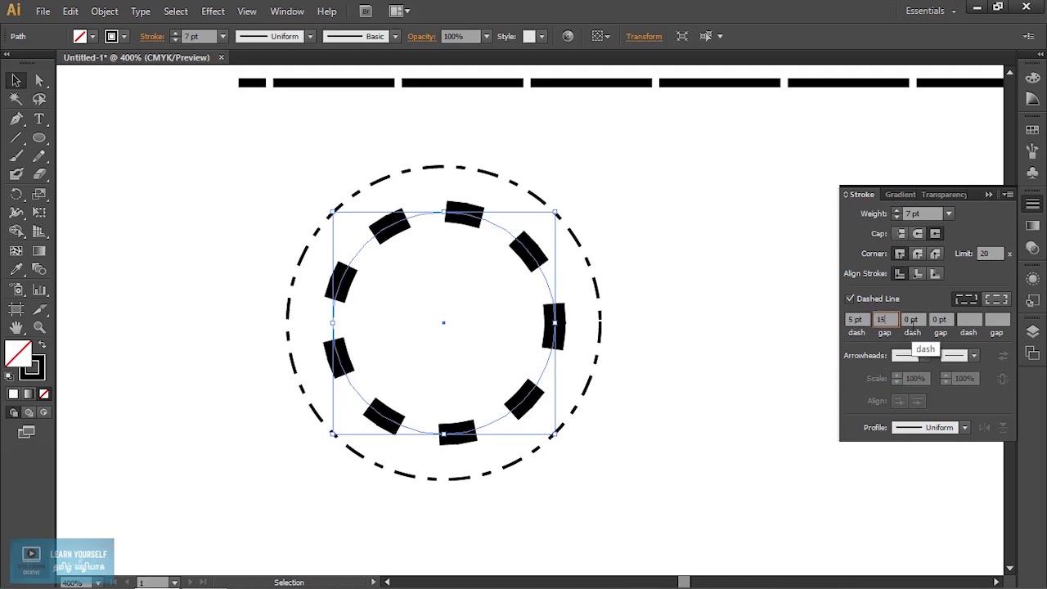
key("Return")
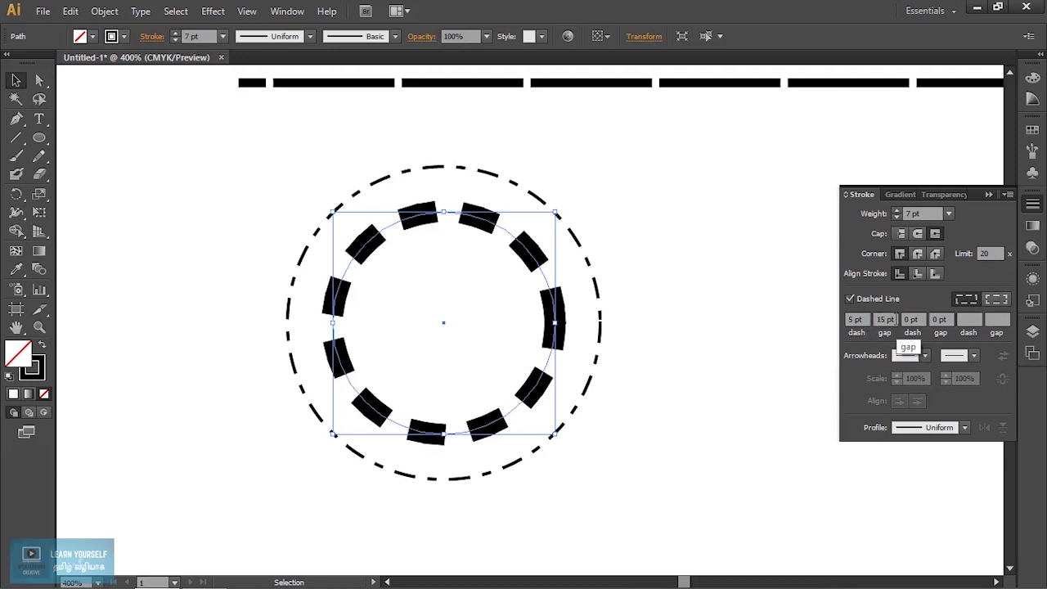
left_click_drag(897, 319, 840, 323)
type("5")
key("Return")
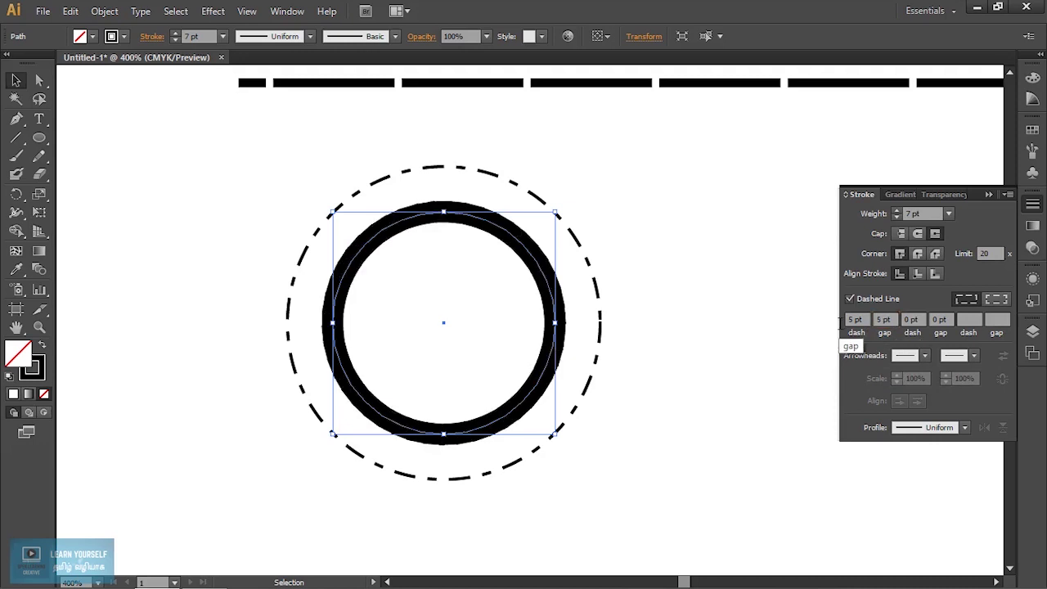
Step: Change the ring's gap to 12 pt and its dash length to 1 pt
left_click(884, 319)
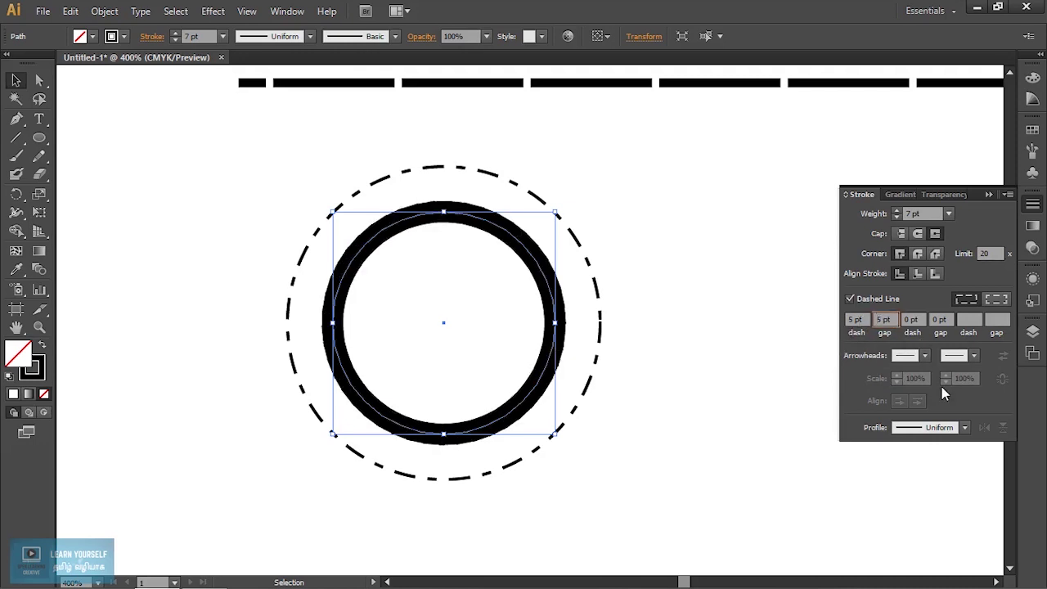
type("1")
key("Delete")
type("2")
key("Return")
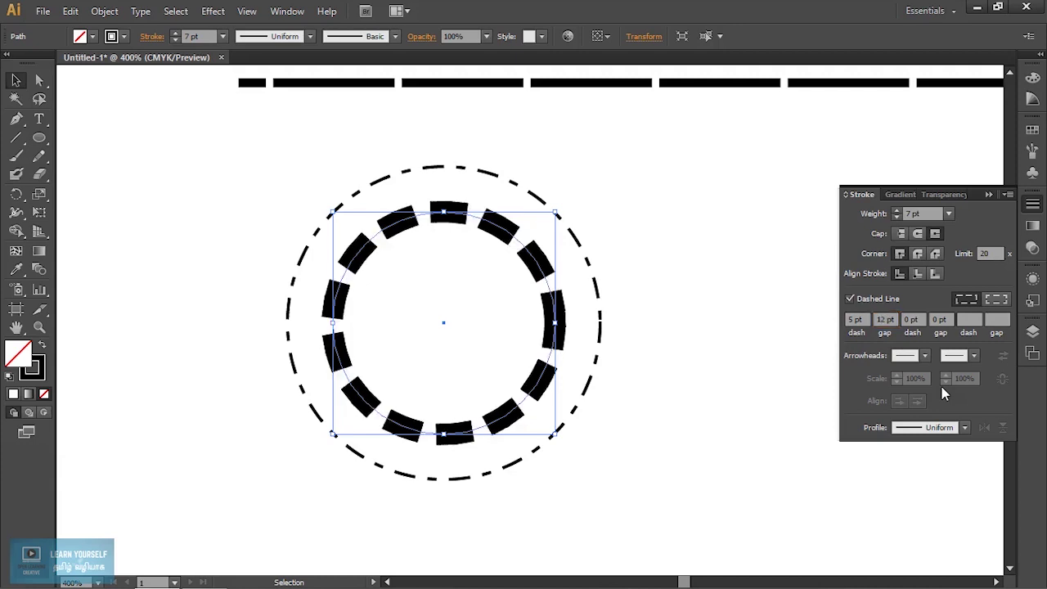
left_click(655, 352)
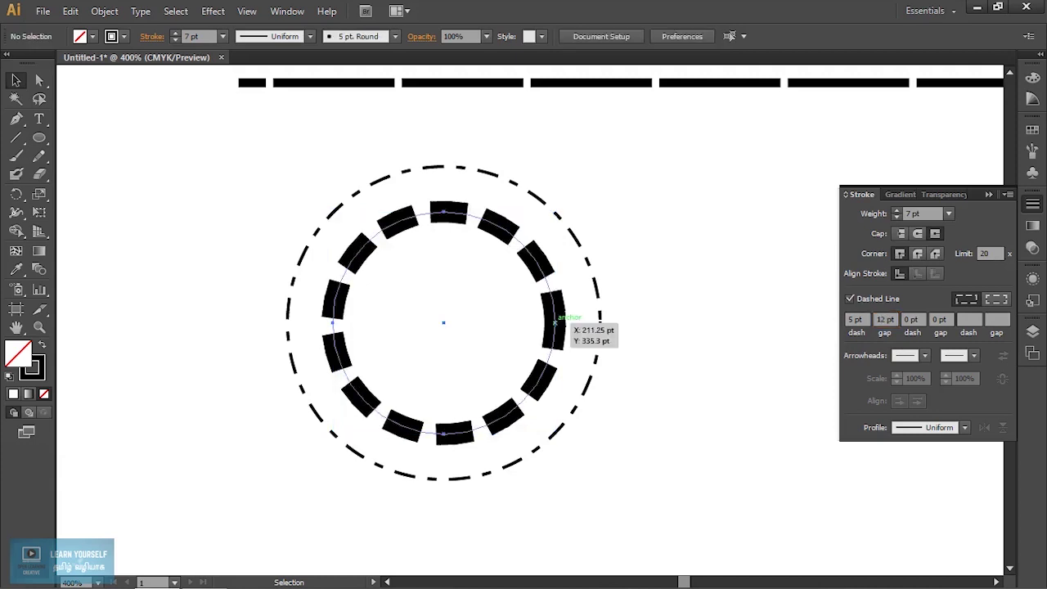
left_click(561, 324)
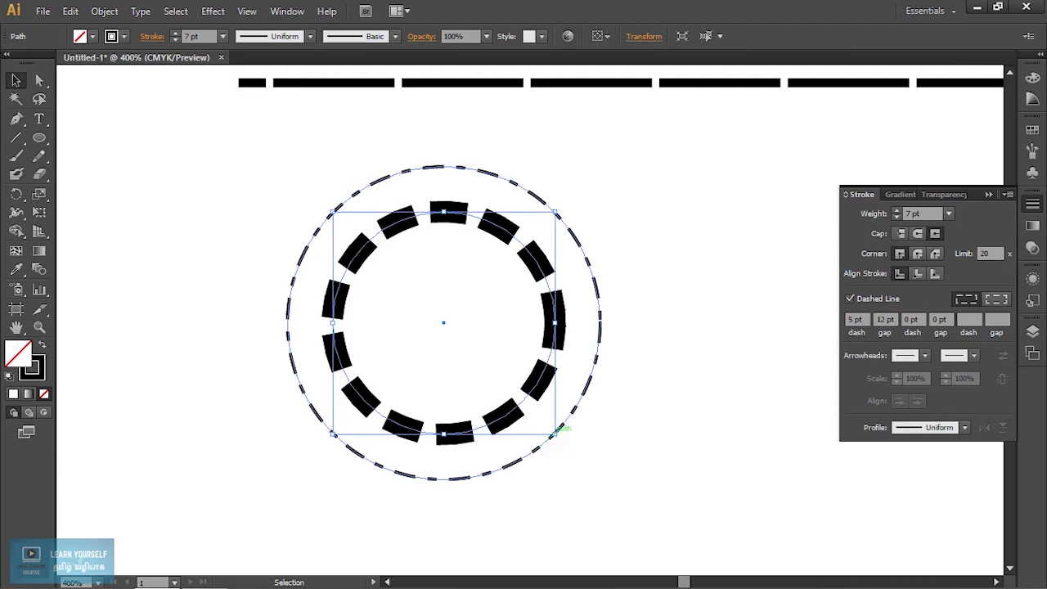
left_click(852, 320)
double_click(851, 319)
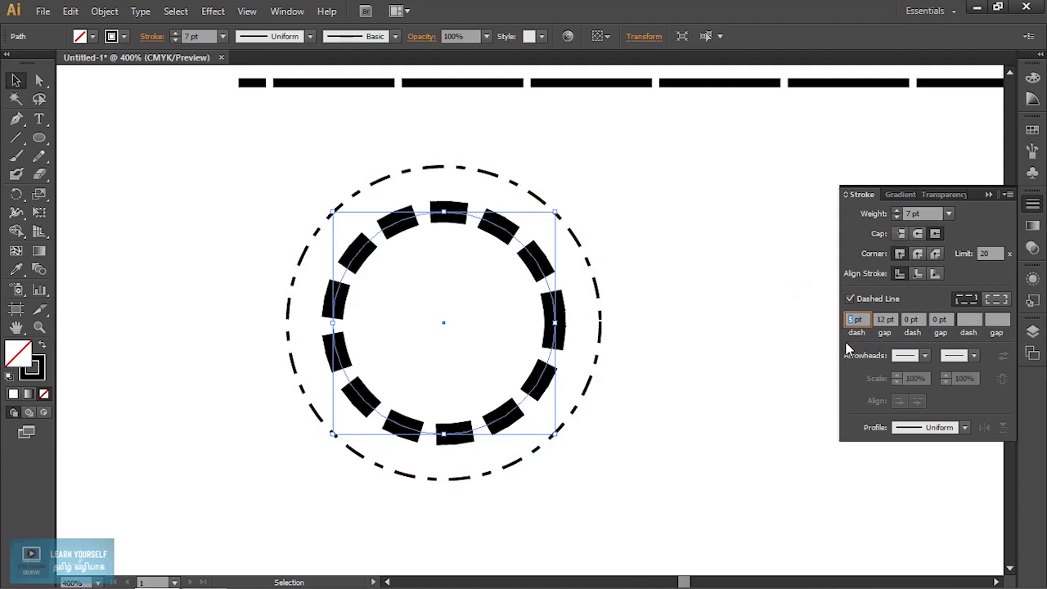
type("1")
key("Return")
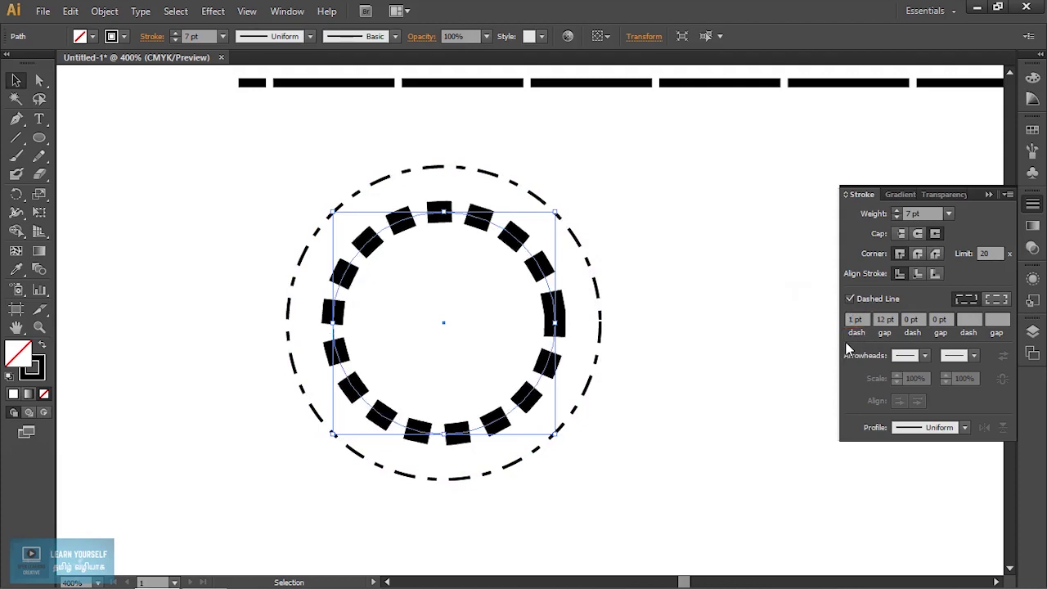
double_click(883, 320)
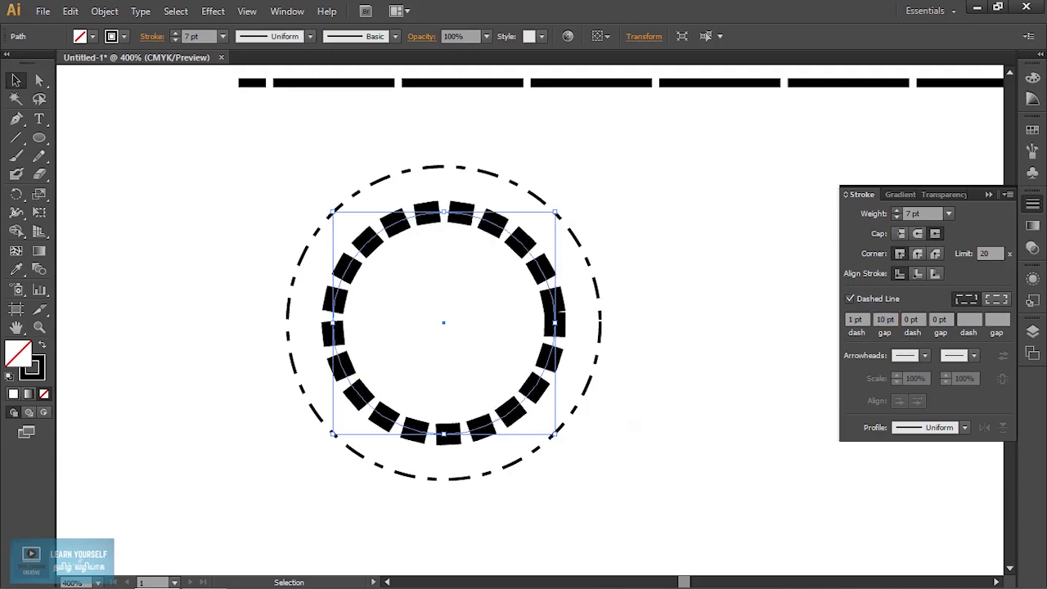
key("ctrl+shift+a")
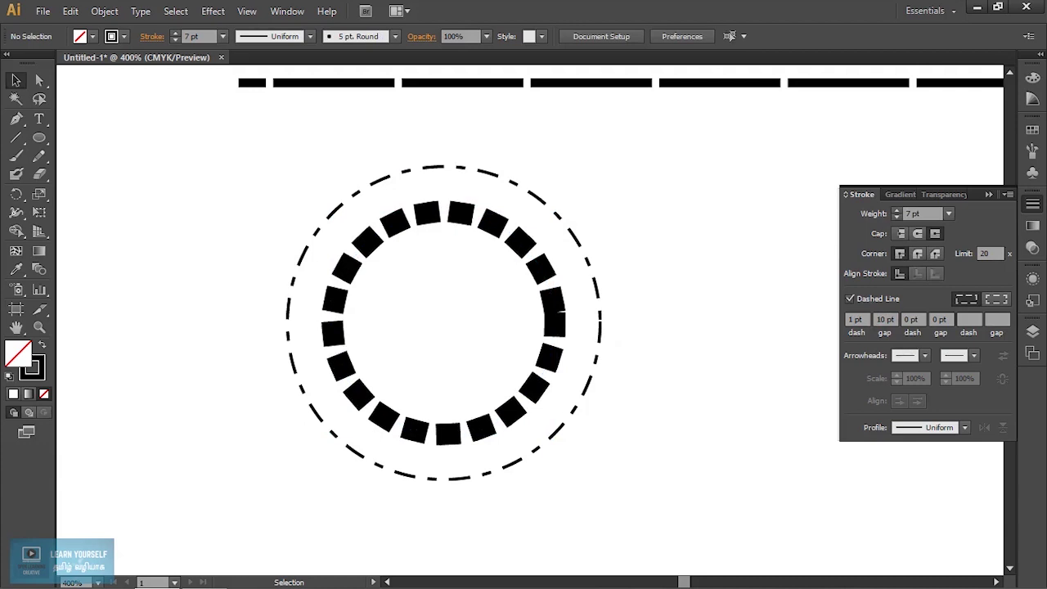
Step: Narrow the gap to 8 pt and enlarge the ring to nearly fill the outer circle
left_click(559, 312)
double_click(885, 320)
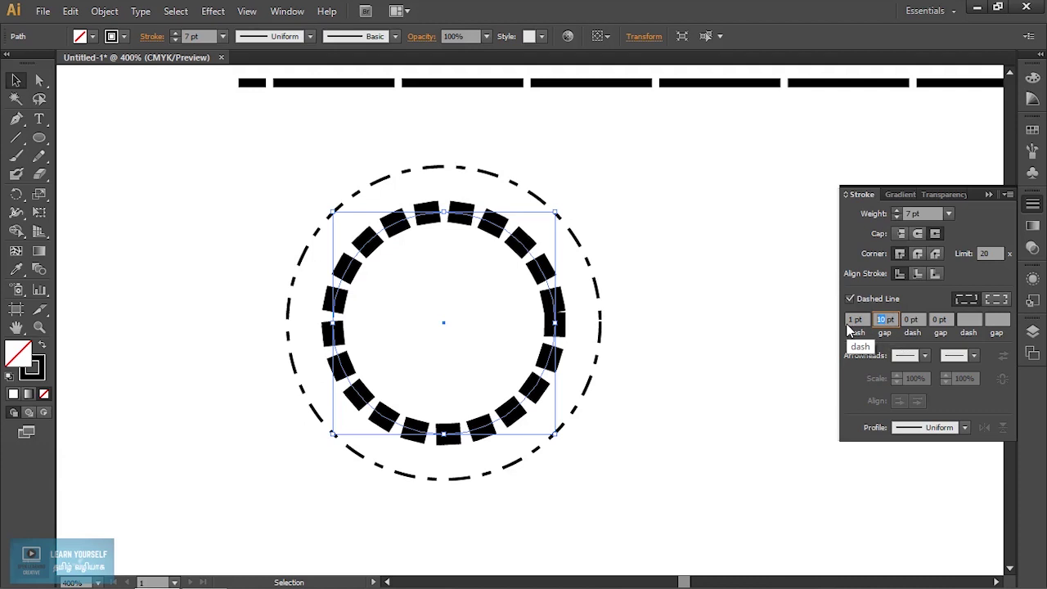
type("8")
key("Return")
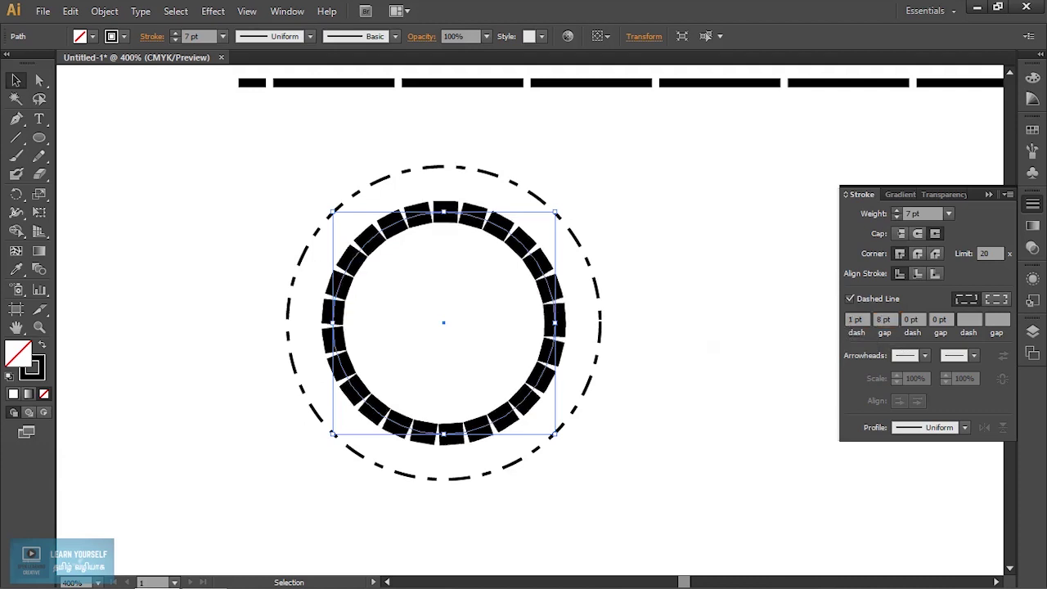
left_click(577, 360)
left_click(544, 372)
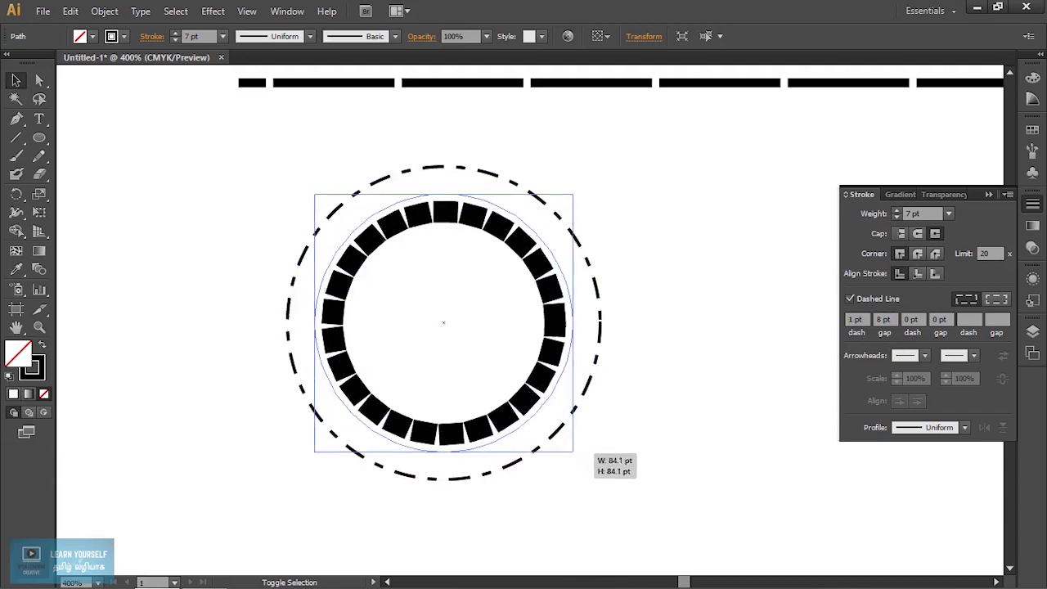
left_click_drag(556, 432, 584, 462)
key("ctrl+shift+a")
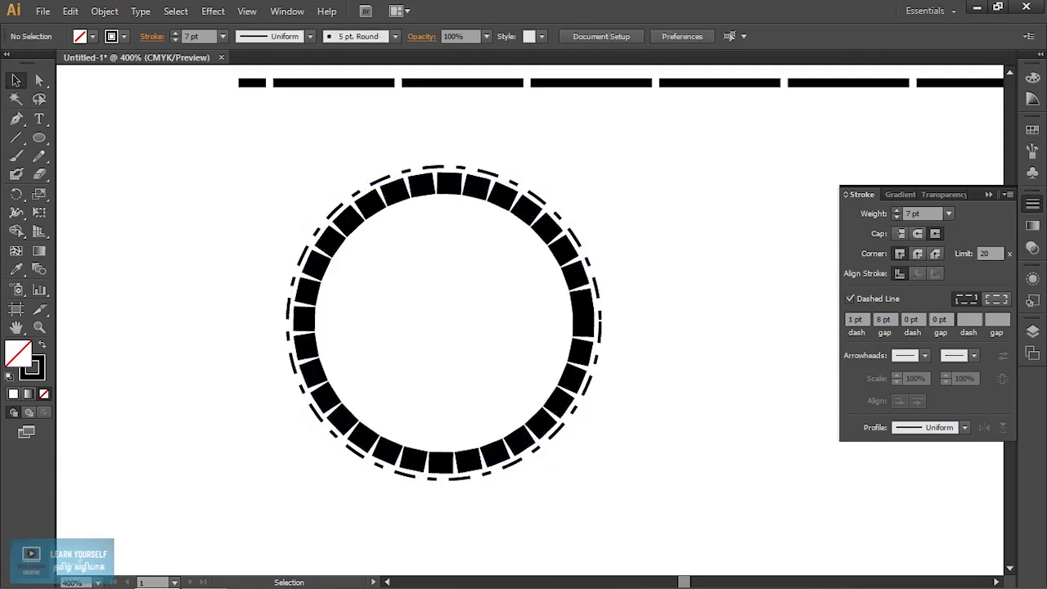
Step: Widen the square-block ring's gap to 10 pt and preview the spacing
left_click(587, 315)
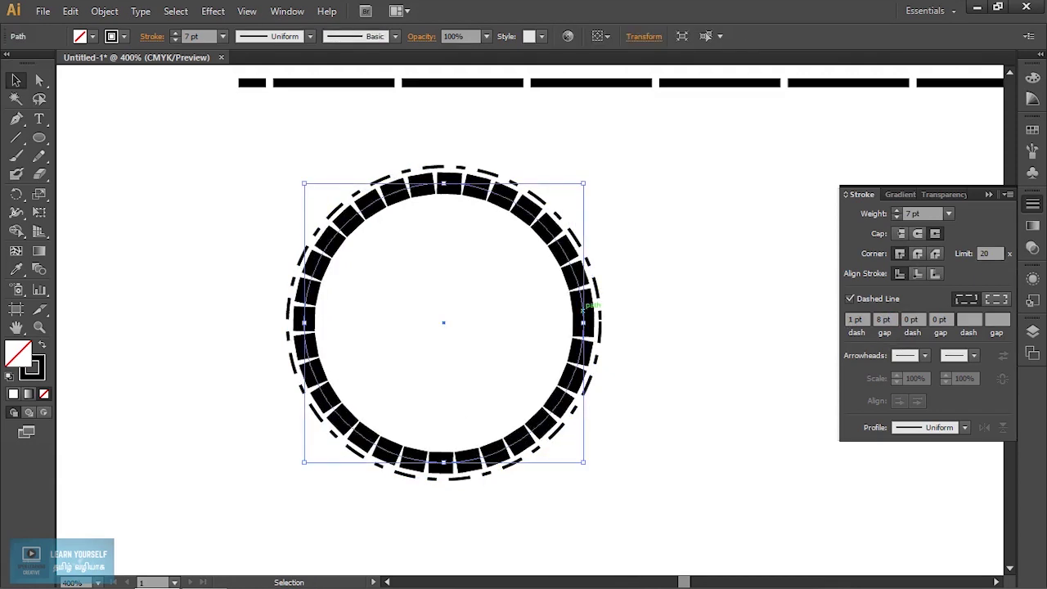
double_click(882, 320)
type("10")
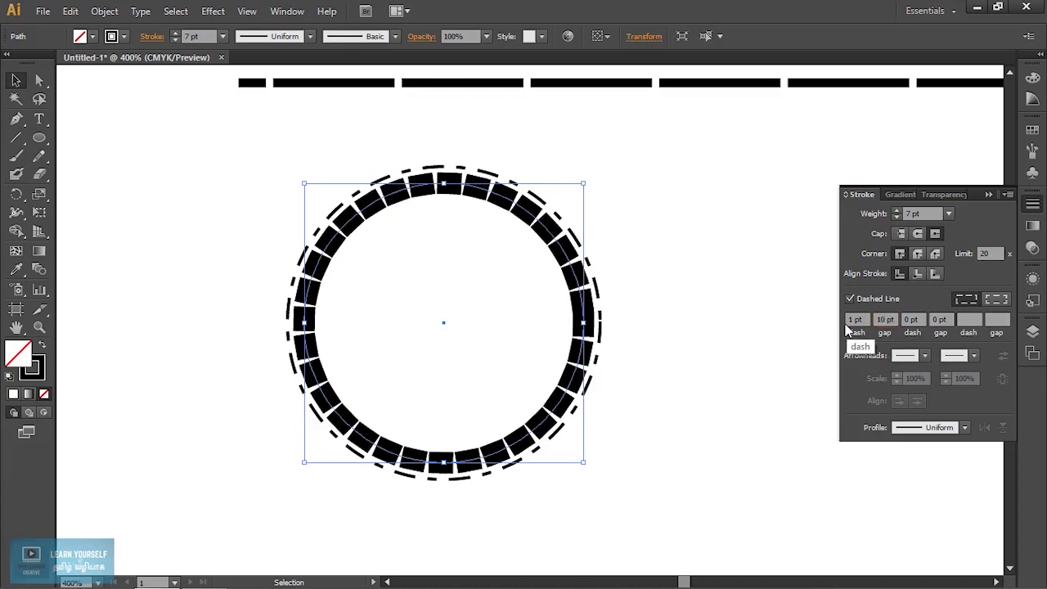
key("Return")
key("ctrl+shift+a")
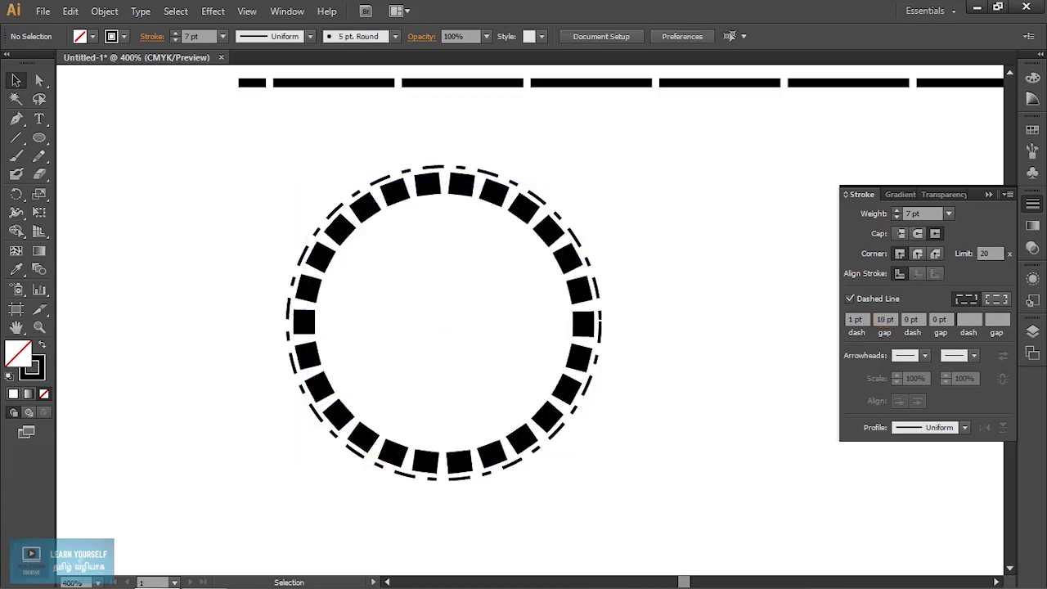
key("ctrl+z")
Step: Try a smaller scaled copy of the square-block ring, then delete that copy
left_click_drag(584, 462, 547, 425)
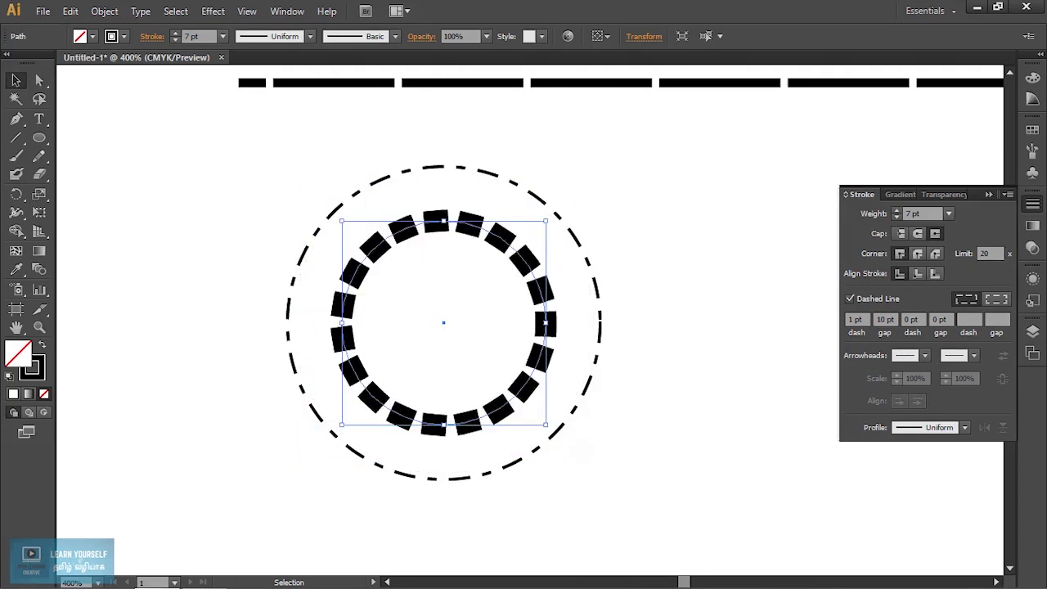
key("ctrl+z")
left_click_drag(559, 421, 555, 405)
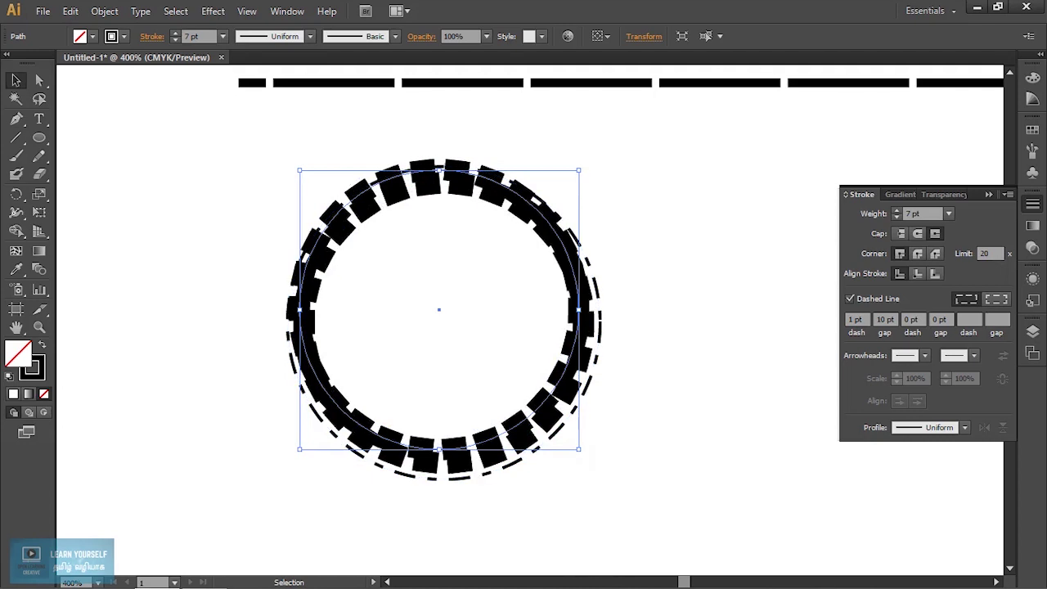
left_click_drag(579, 448, 536, 405)
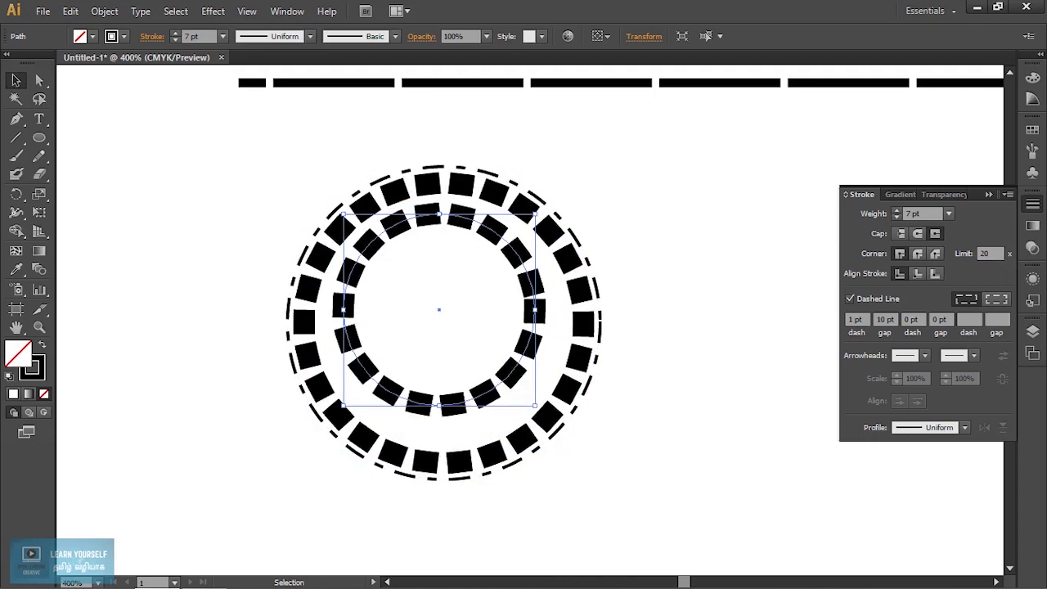
left_click(439, 311)
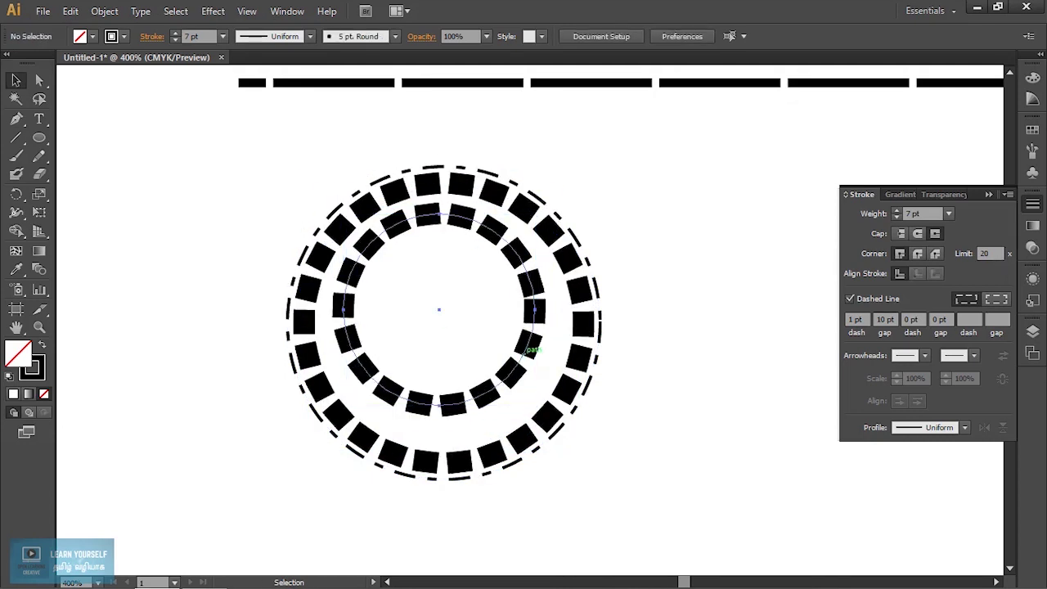
left_click(530, 346)
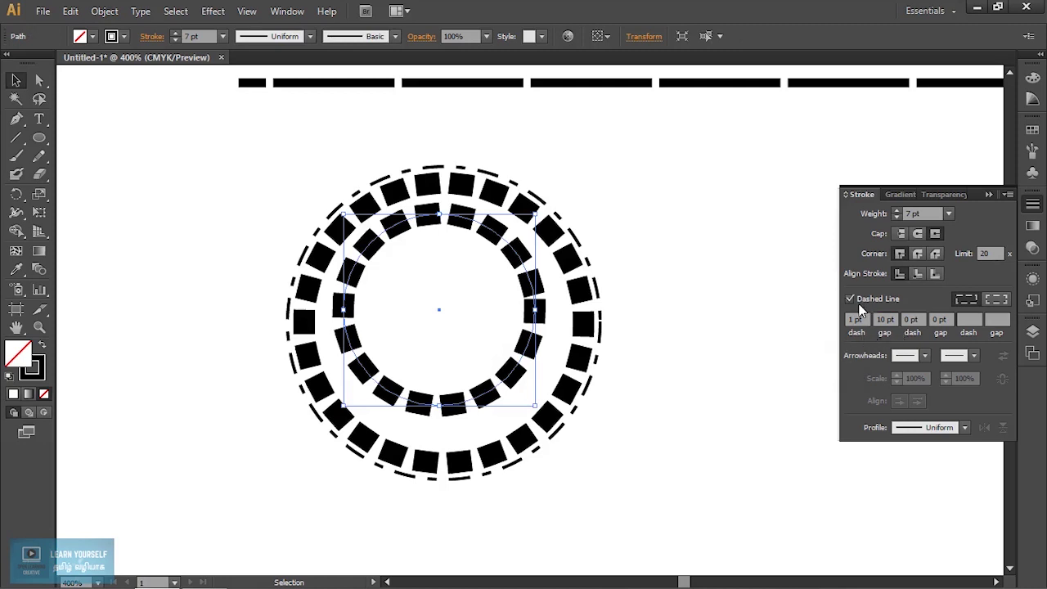
key("ctrl+shift+a")
left_click(528, 345)
key("Delete")
left_click(39, 138)
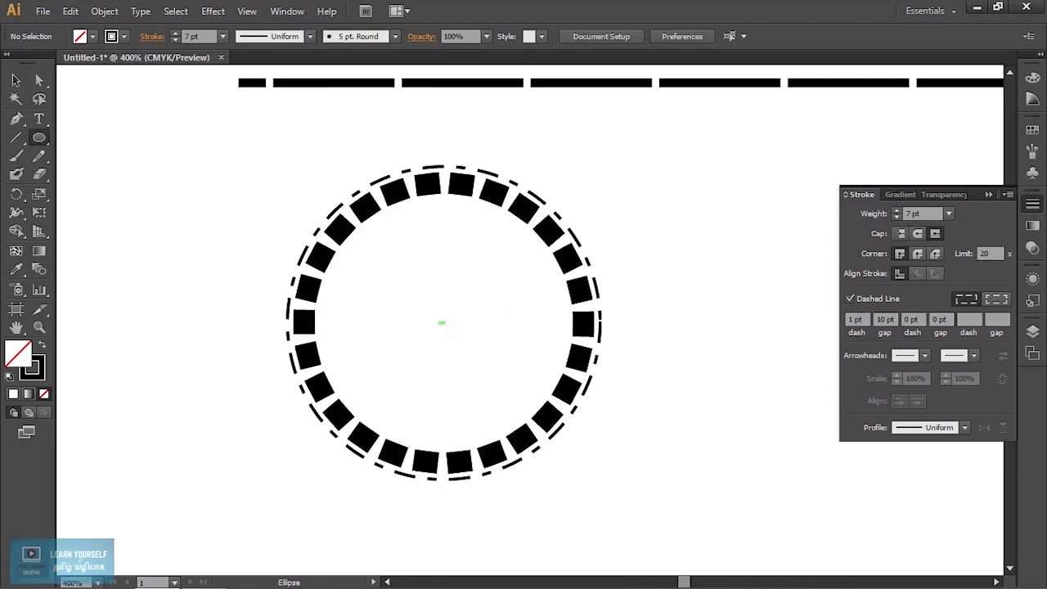
Step: Draw a circle from the design's centre, give it a solid 17 pt stroke, and scale it down
left_click_drag(445, 322, 556, 434)
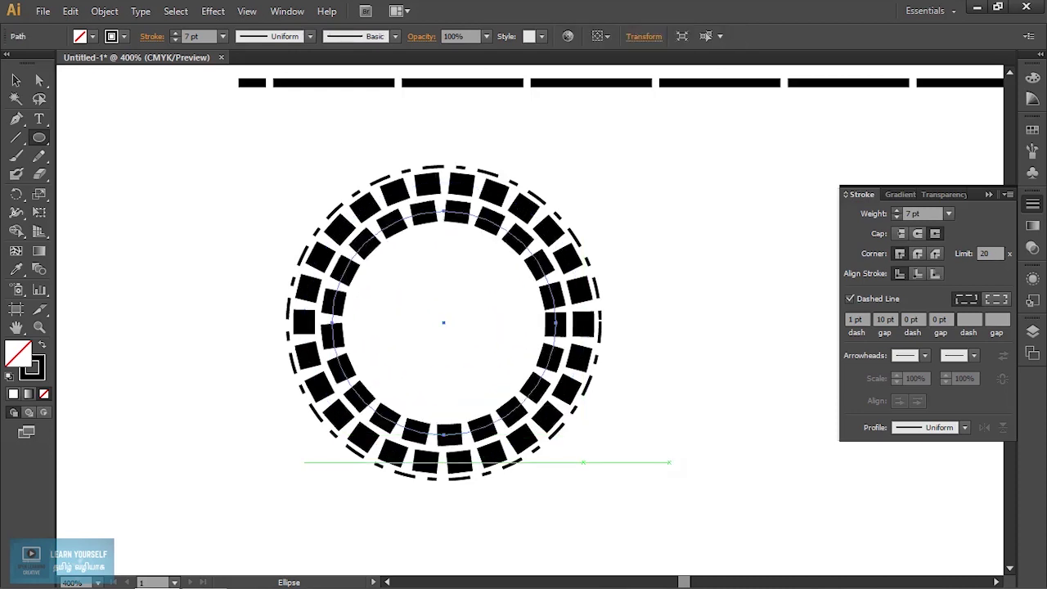
key("v")
key("ctrl+shift+a")
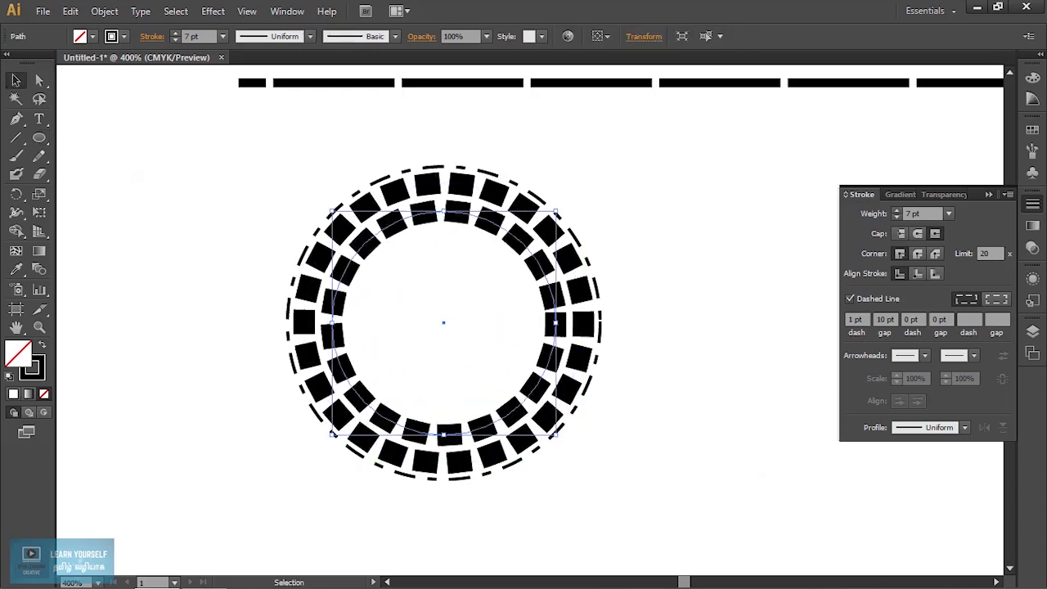
left_click(364, 238)
left_click(851, 298)
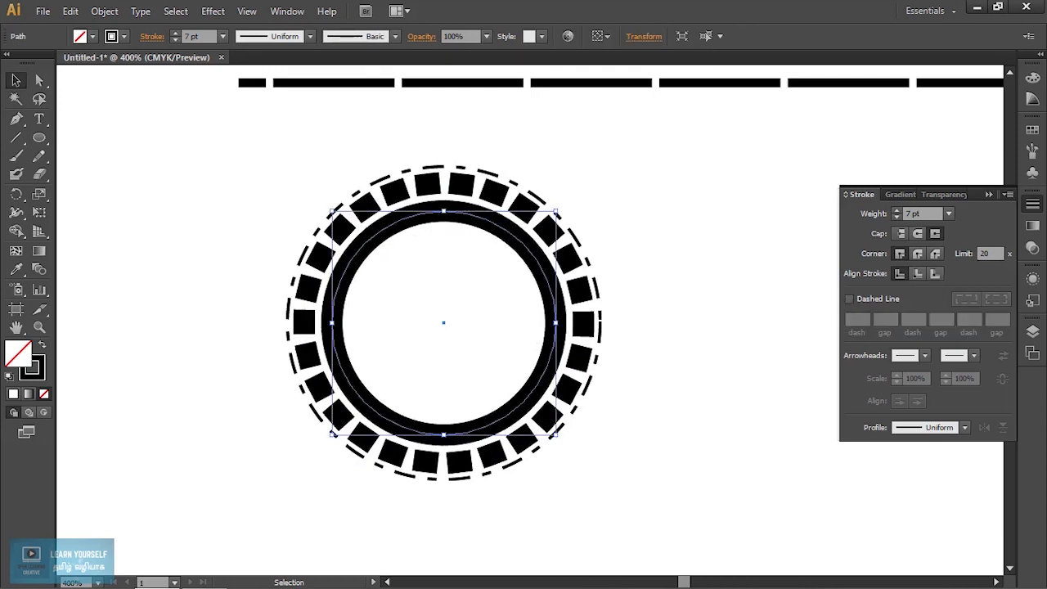
left_click(897, 220)
left_click(896, 220)
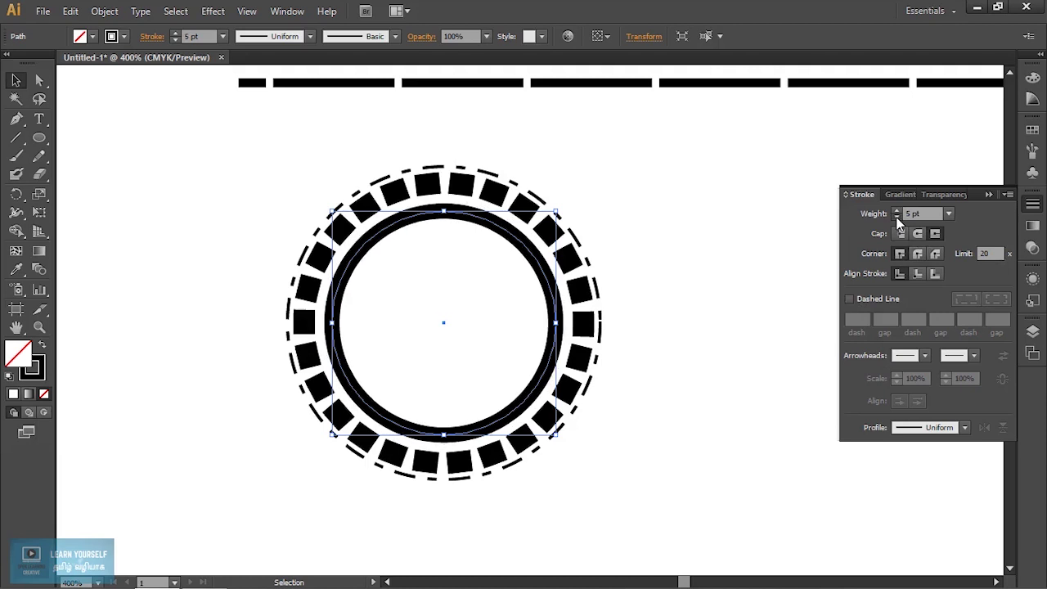
left_click(896, 211)
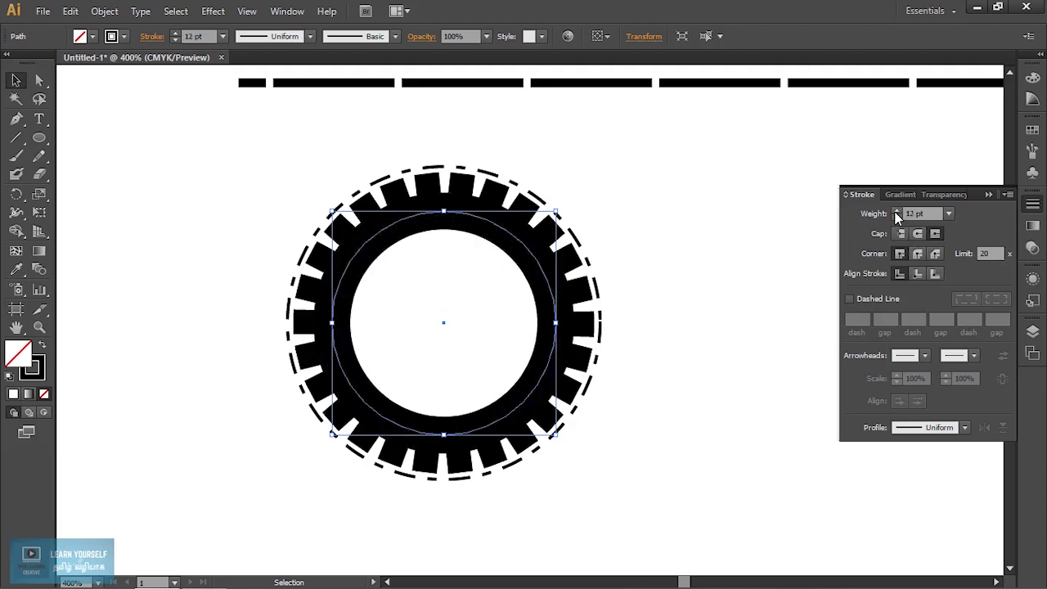
left_click(897, 211)
left_click(897, 211)
left_click(897, 211)
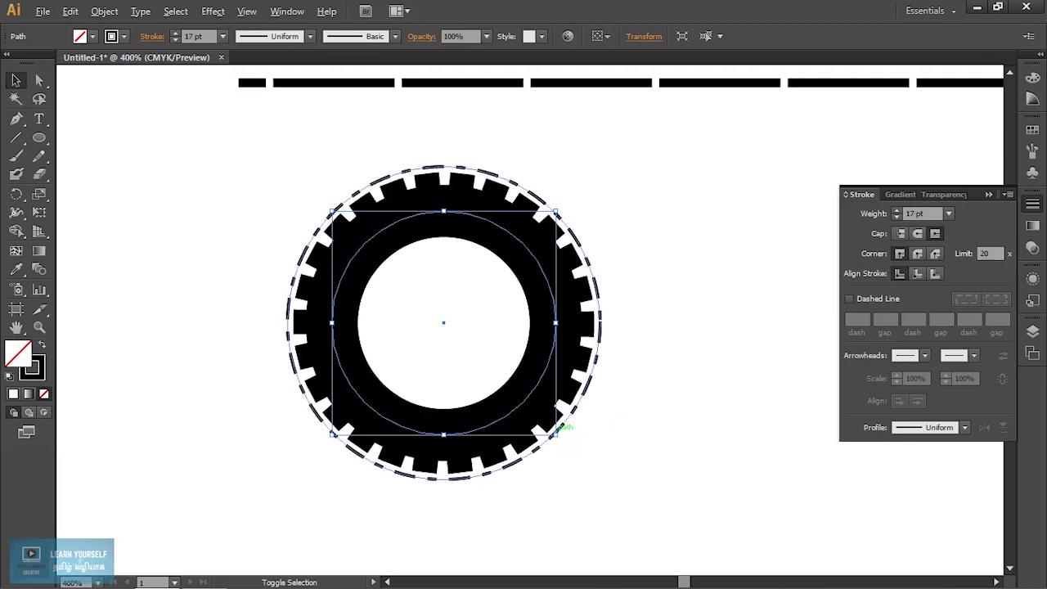
left_click_drag(556, 434, 524, 403)
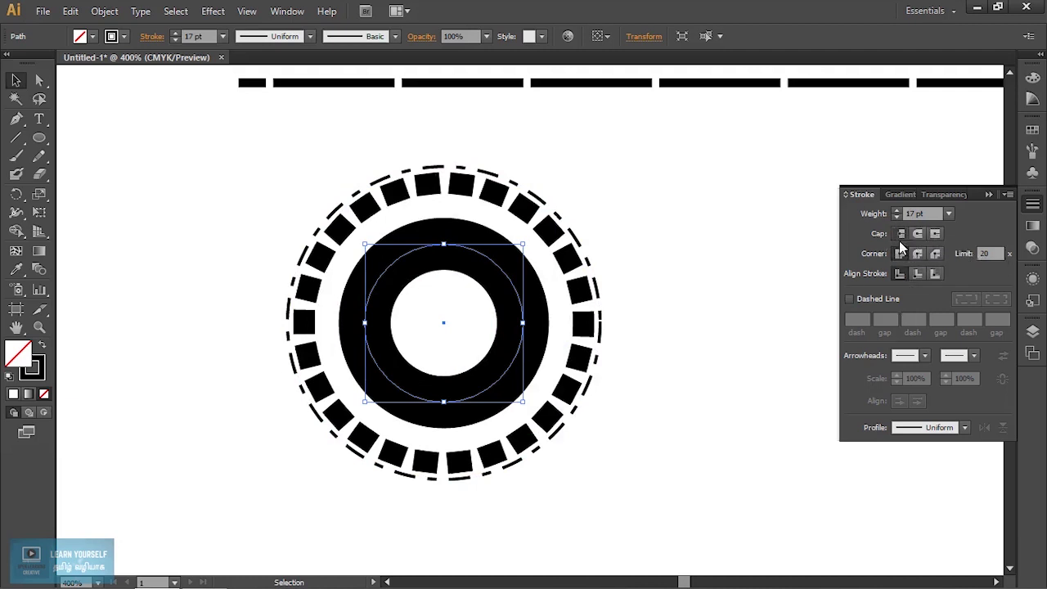
Step: Make the 17 pt centre ring dashed with 2 pt dashes and 3 pt gaps
left_click(850, 299)
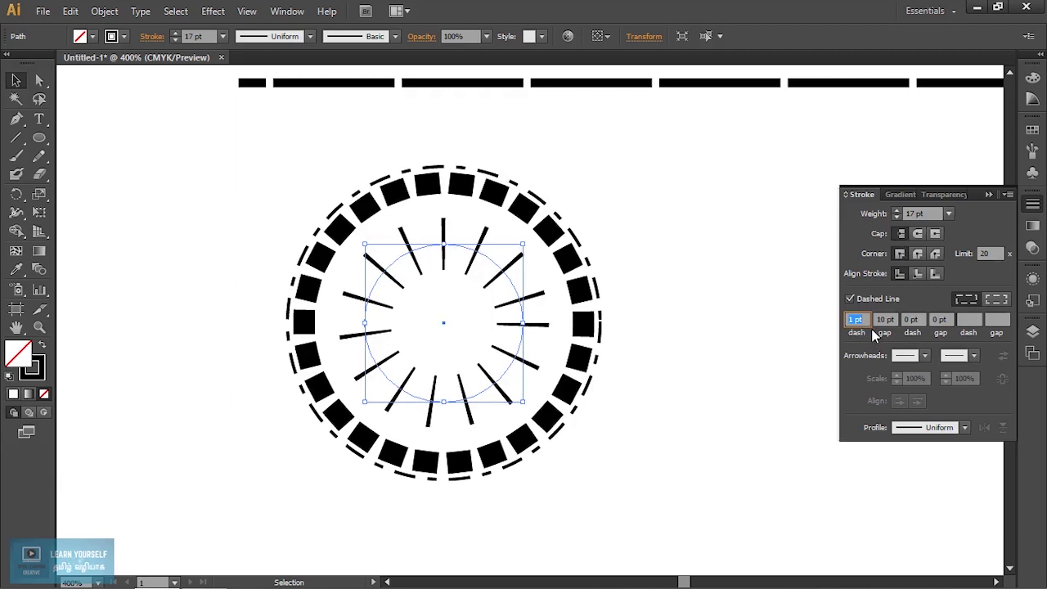
key("Tab")
type("3")
key("Return")
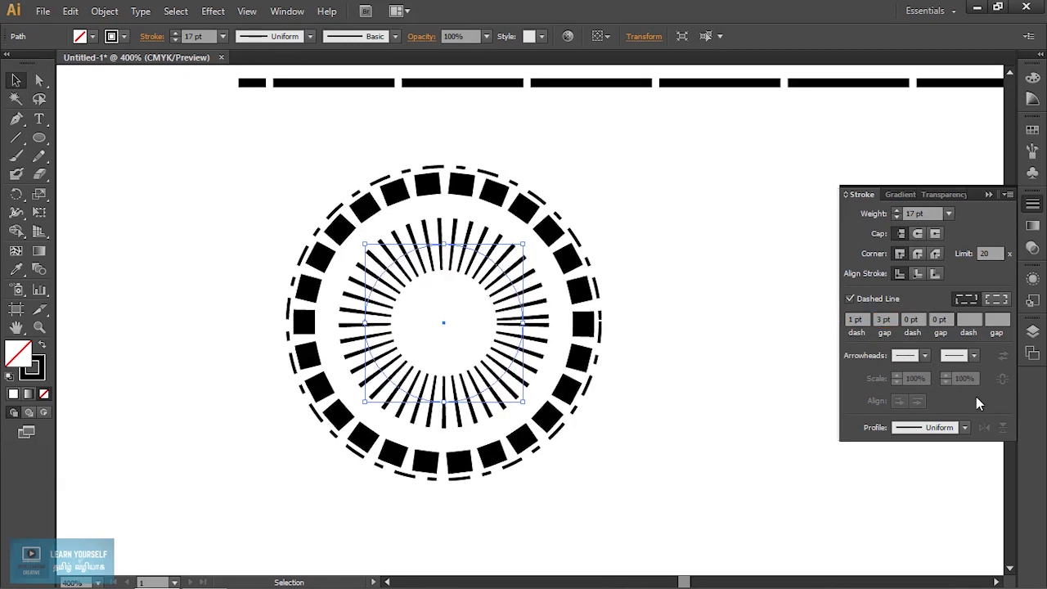
left_click(865, 319)
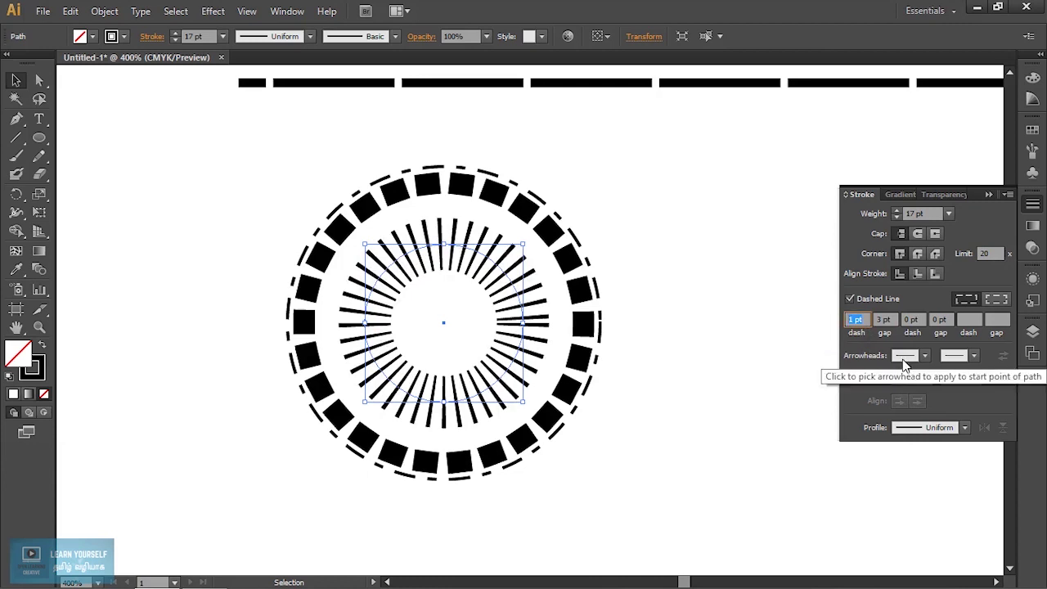
type("2")
key("Return")
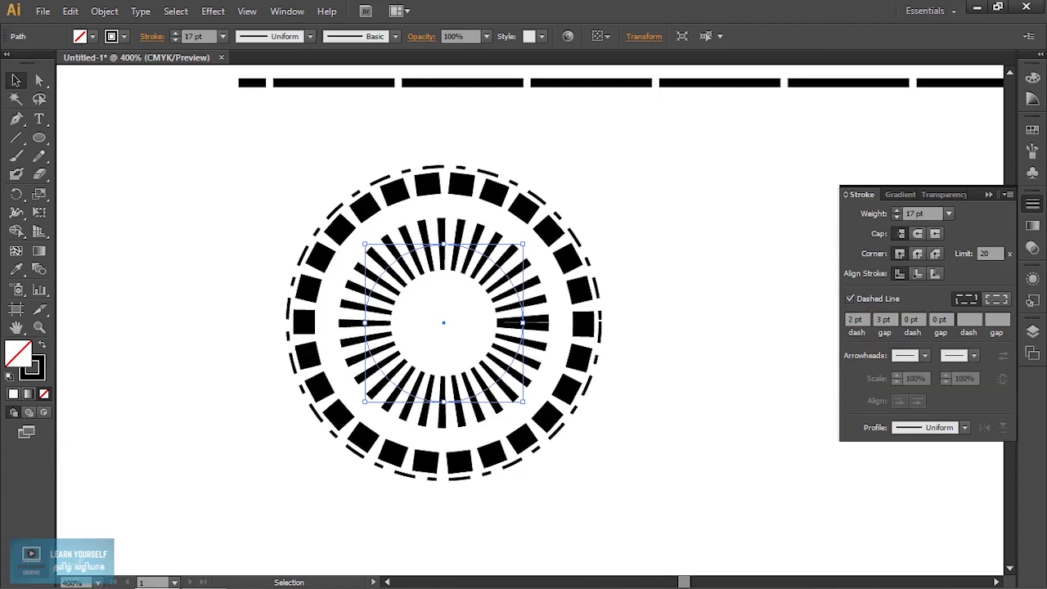
Step: Resize the spoke ring to sit inside the square-block ring, then open its stroke colour picker
left_click_drag(523, 402, 622, 451)
key("ctrl+shift+a")
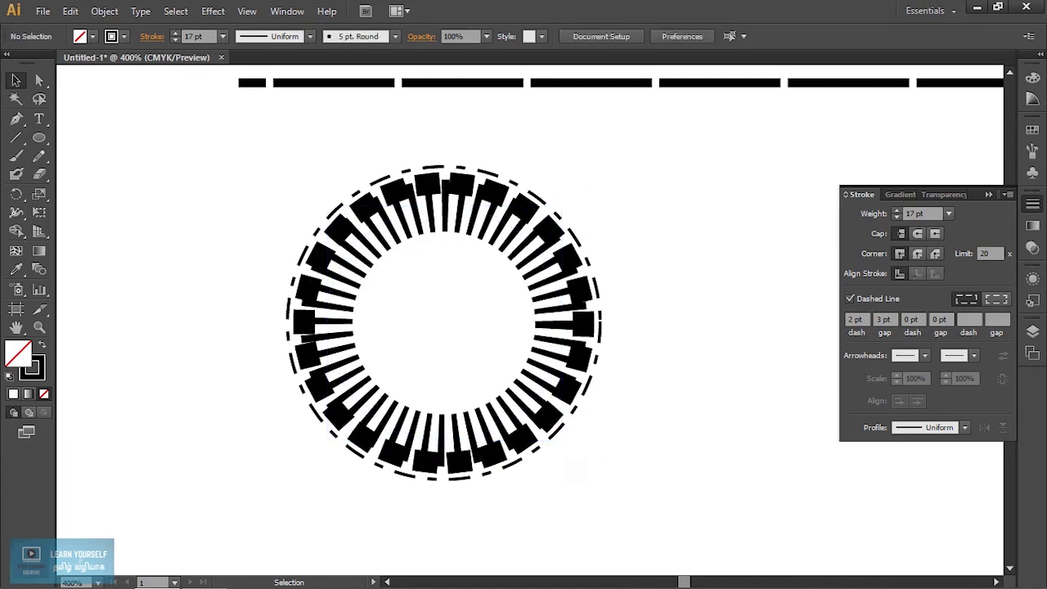
key("ctrl+z")
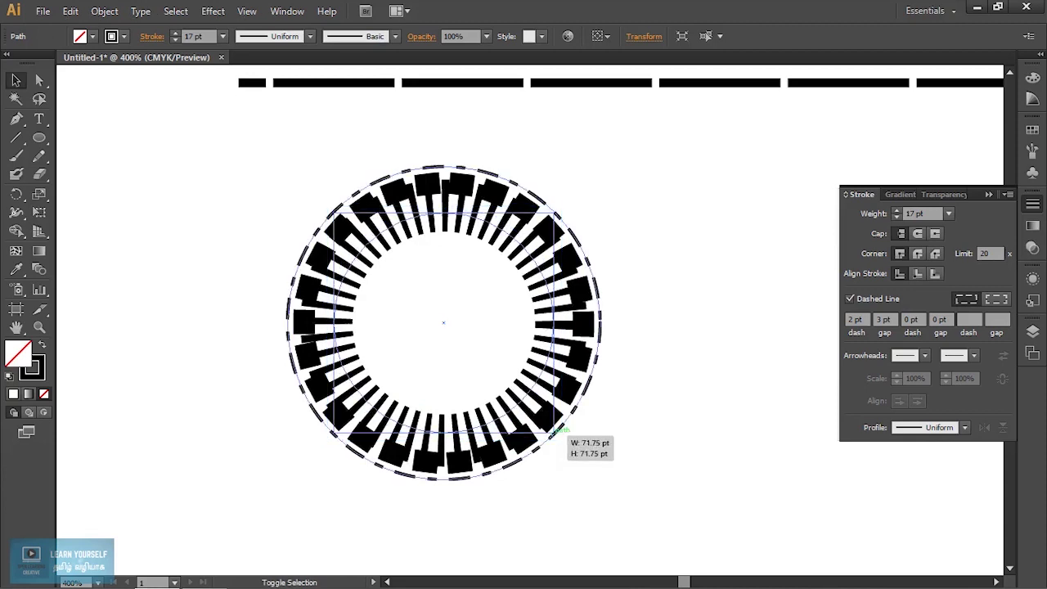
left_click_drag(565, 441, 561, 433)
left_click(663, 462)
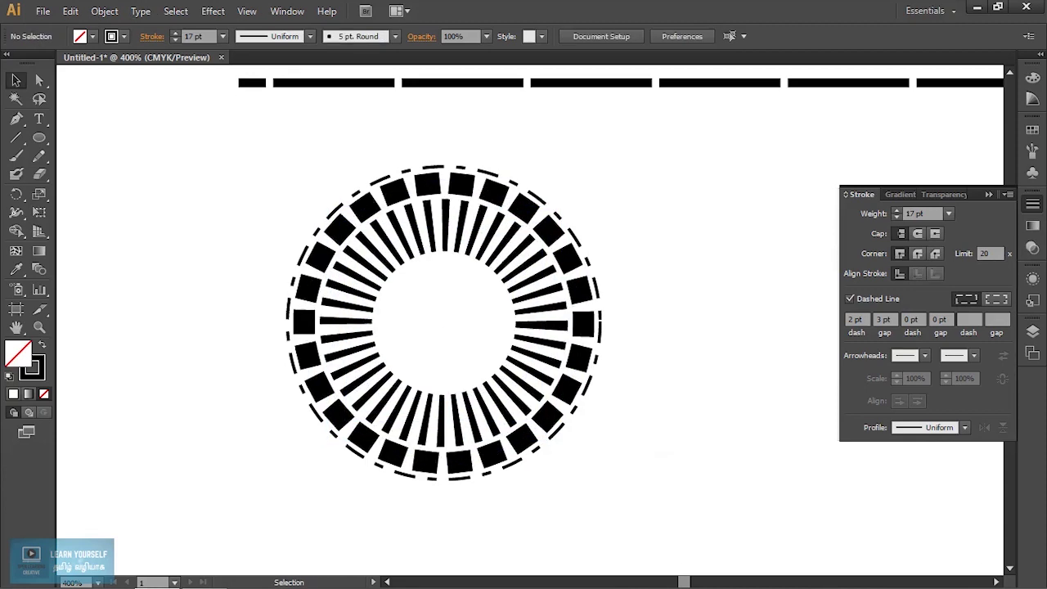
left_click(542, 332)
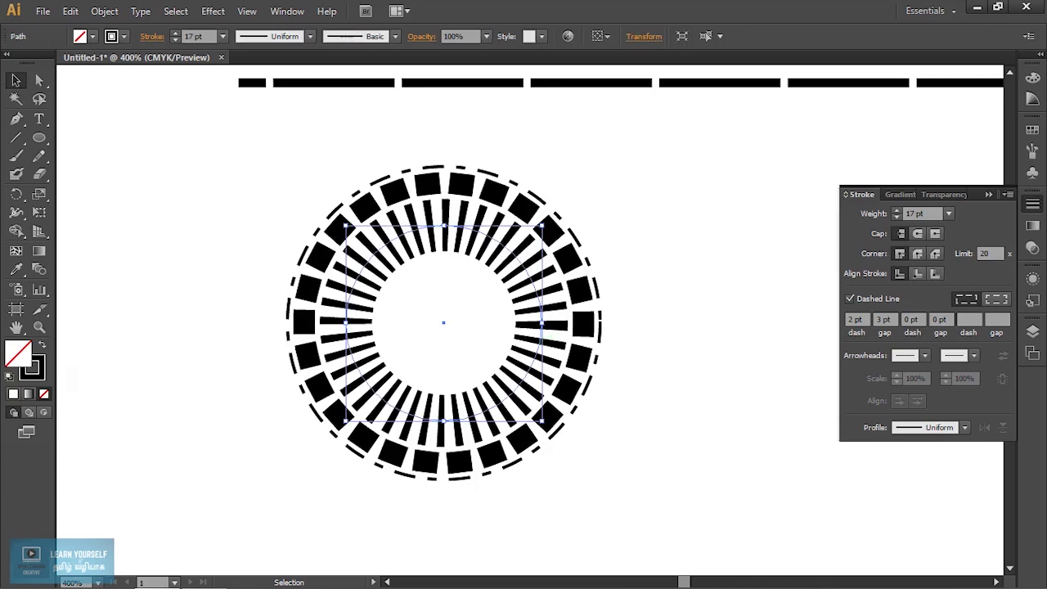
double_click(32, 369)
Step: Colour the spoke ring's stroke pinkish red FF0049
type("FF0049")
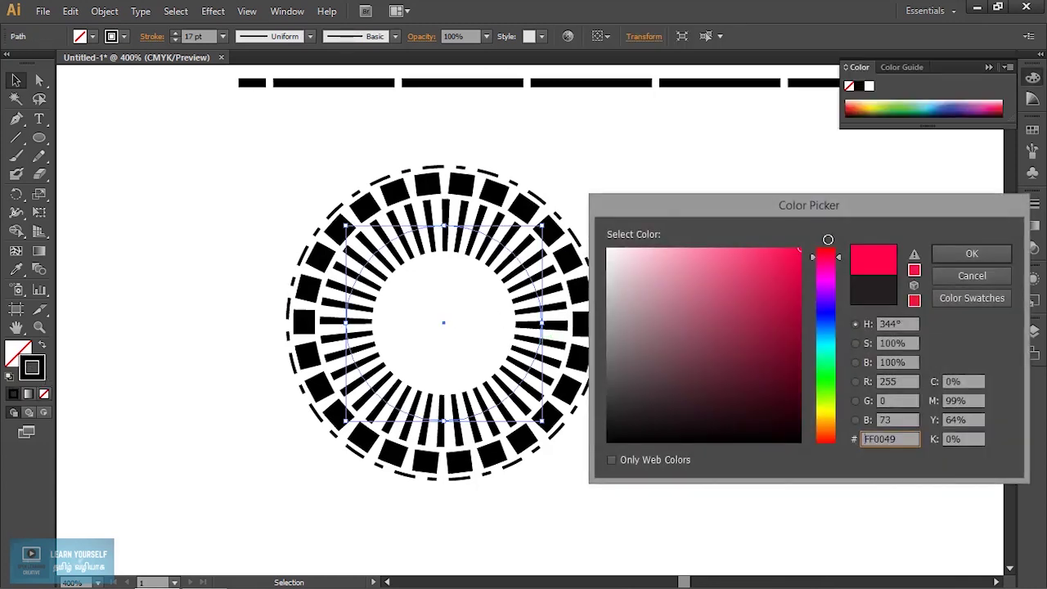
left_click(972, 254)
left_click(544, 184)
Step: Give the outer dashed circle a dark red stroke
left_click(557, 231)
left_click(584, 235)
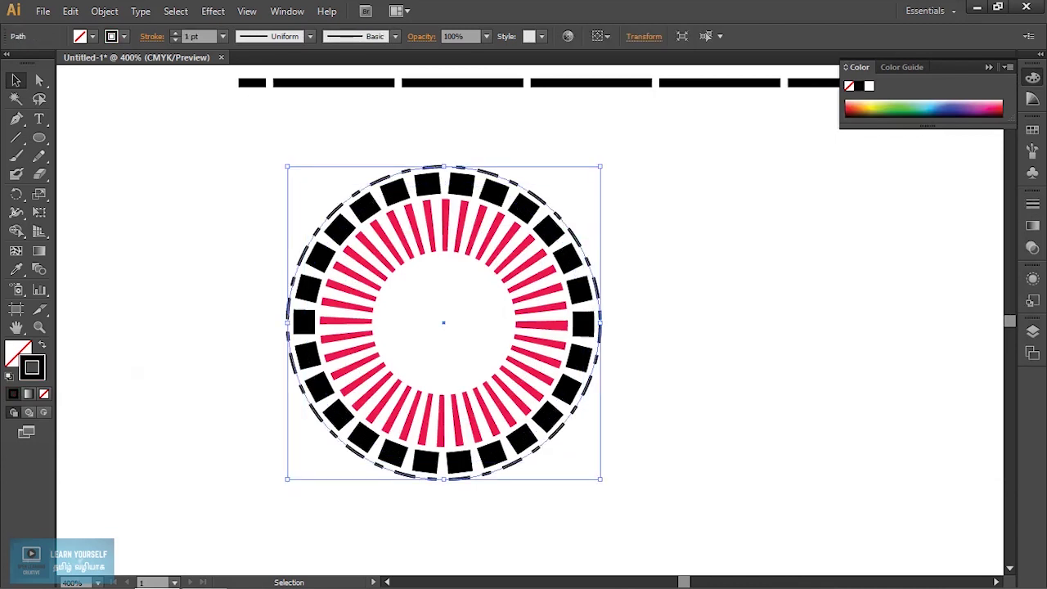
double_click(37, 371)
left_click(766, 344)
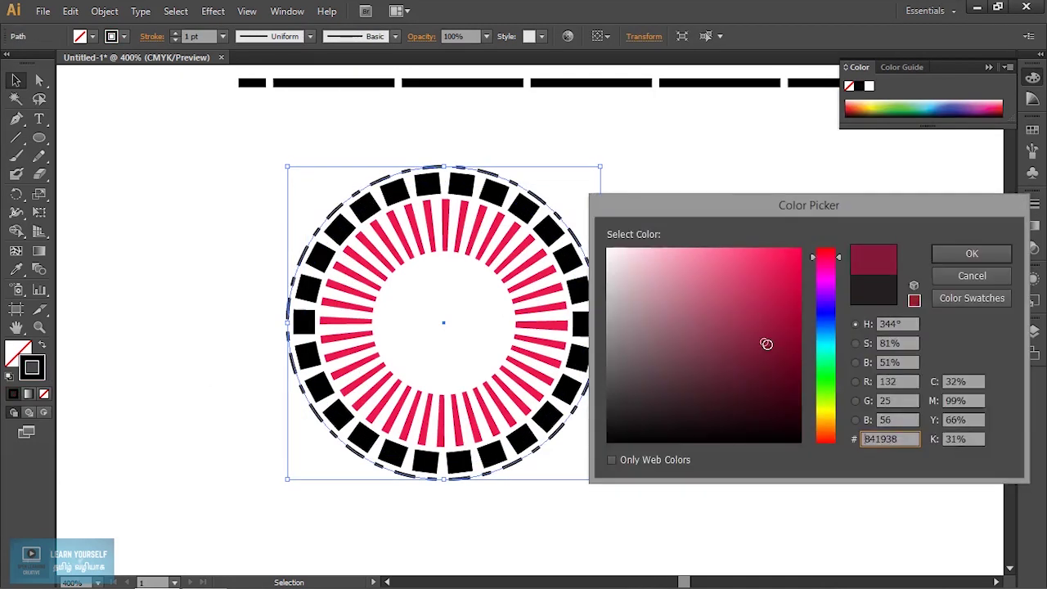
left_click(972, 254)
left_click(626, 292)
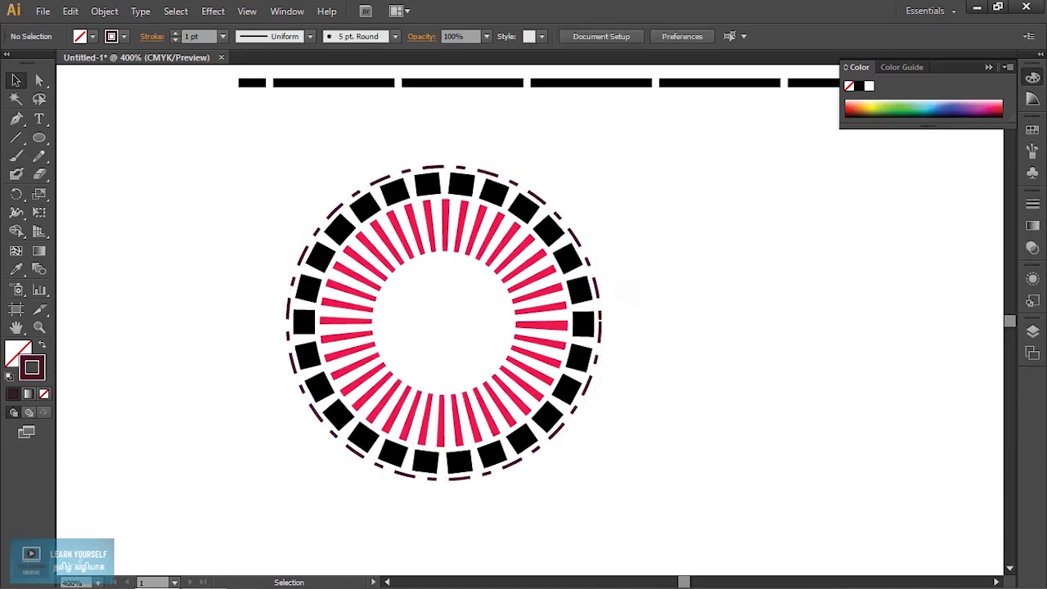
Step: Give the ring of squares a light pink stroke, then deselect everything
left_click(583, 267)
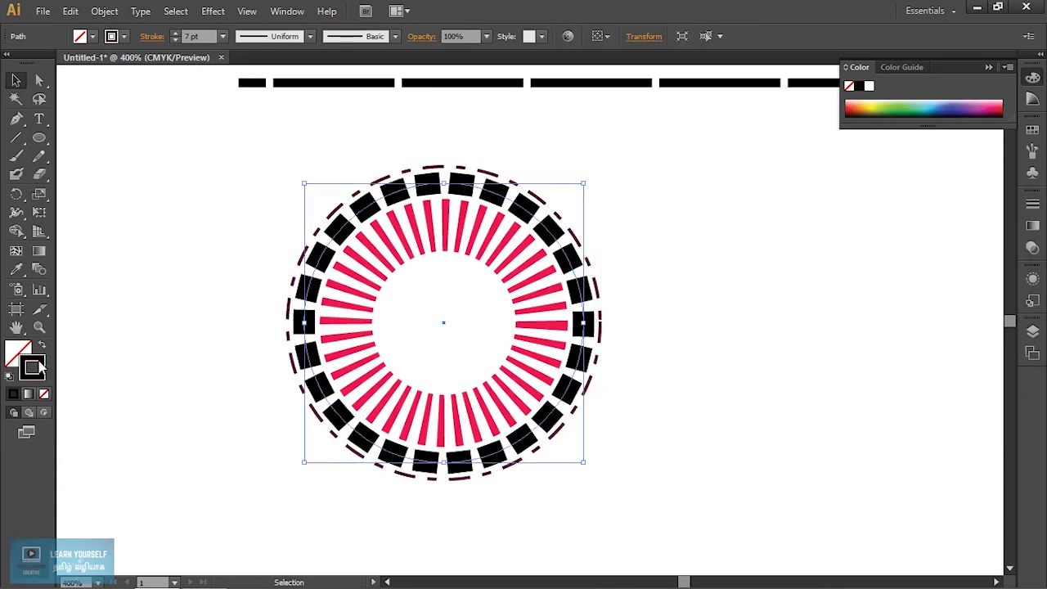
double_click(37, 368)
left_click_drag(764, 274, 701, 254)
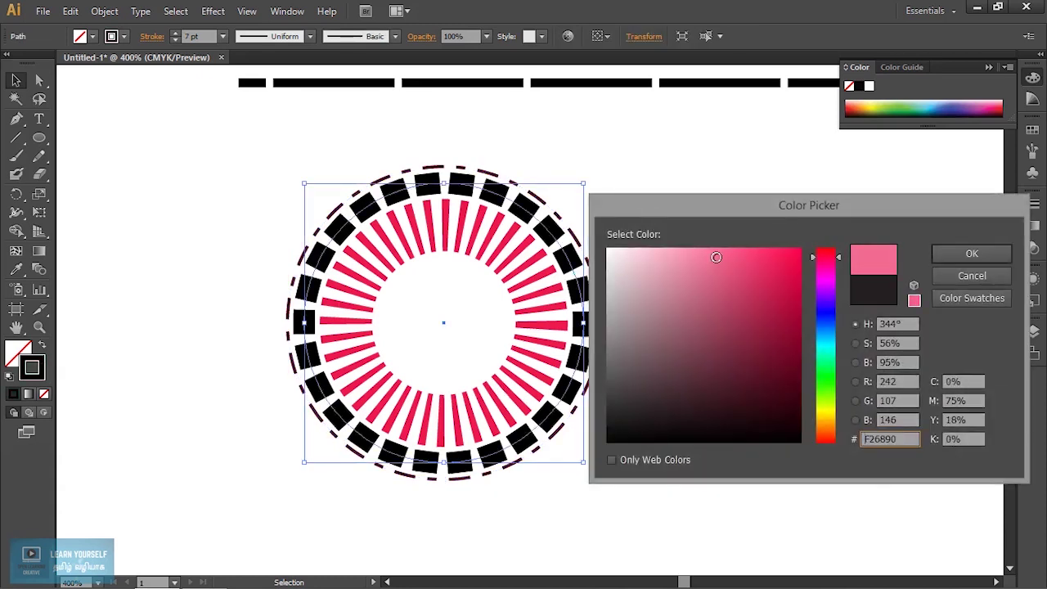
left_click(972, 253)
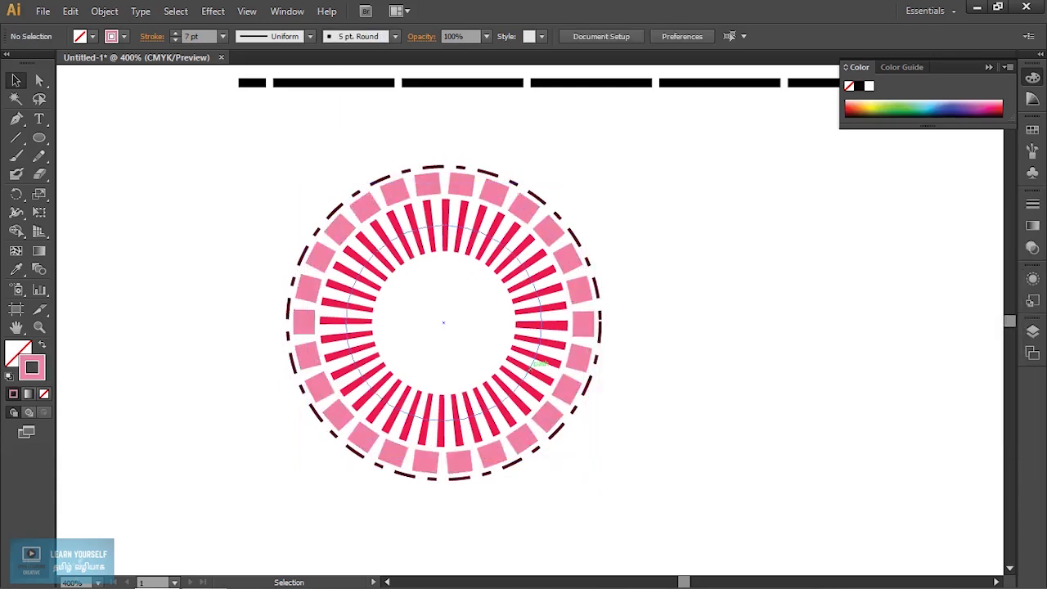
left_click(445, 320)
key("ctrl+shift+a")
Step: Zoom in and out to inspect the recoloured rings, then select the outer dashed circle
key("ctrl+equal")
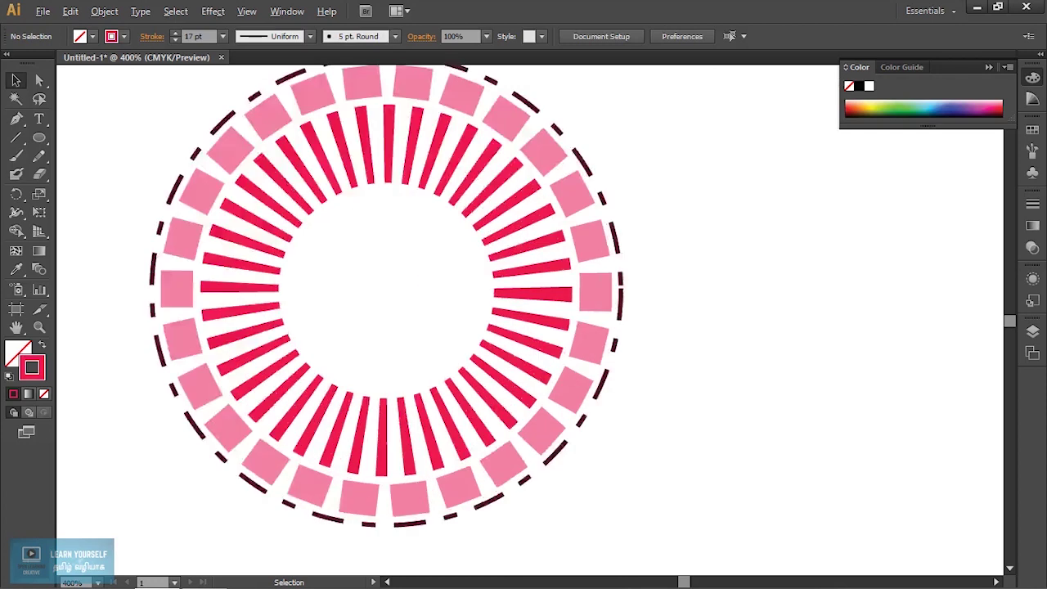
key("ctrl+equal")
key("ctrl+minus")
key("ctrl+minus")
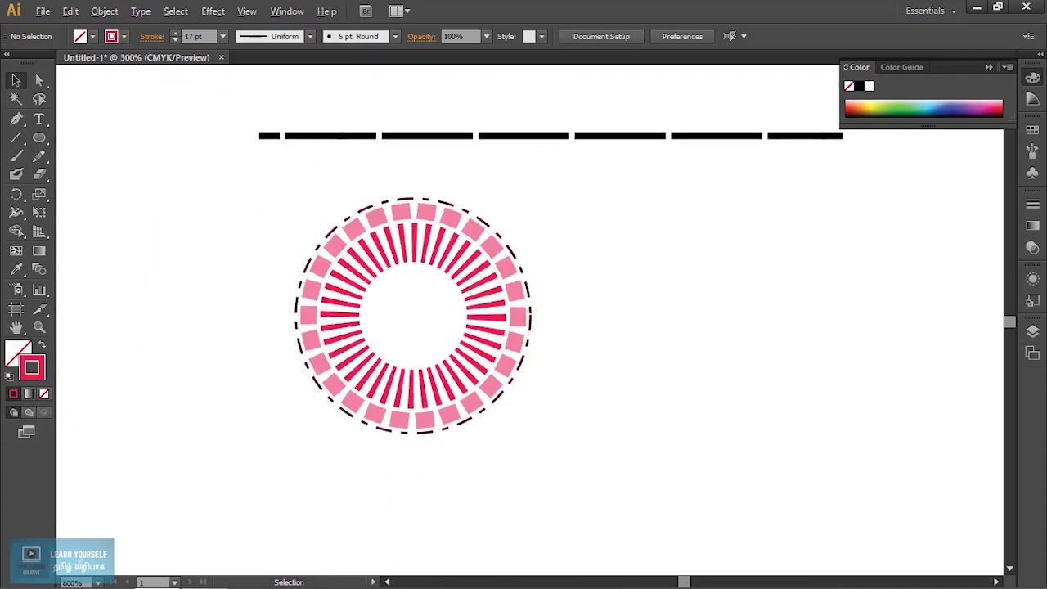
key("ctrl+equal")
key("ctrl+equal")
key("ctrl+minus")
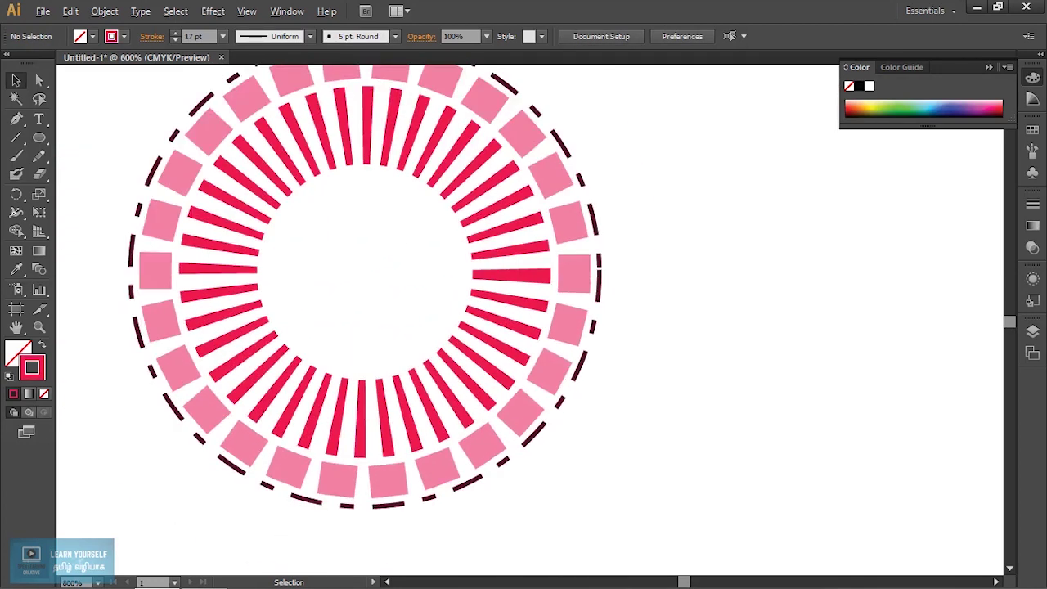
left_click(589, 363)
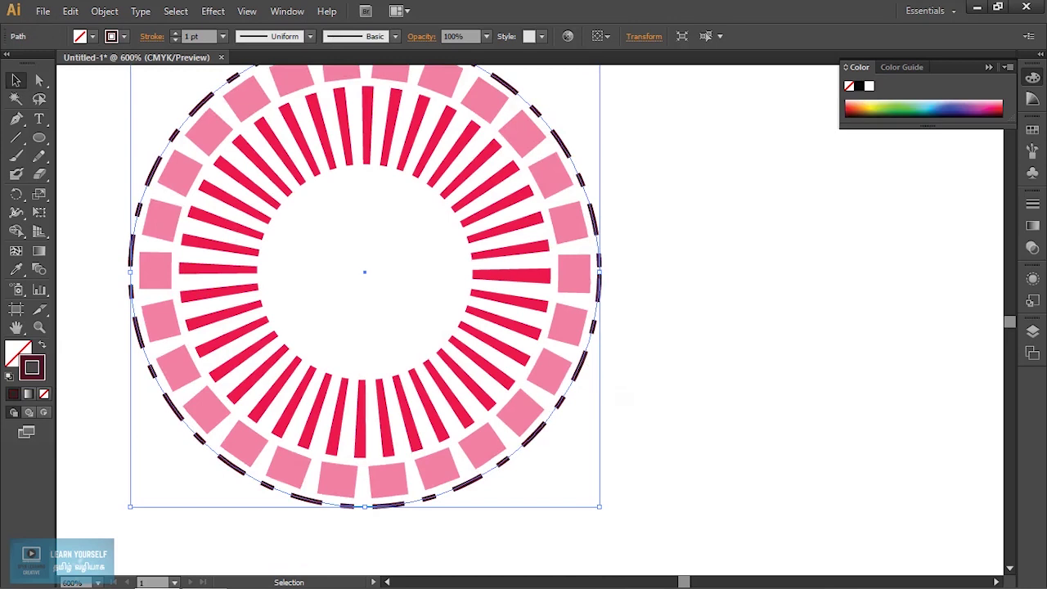
Step: Draw a large circle from the design's centre that encloses the whole design
left_click(625, 398)
left_click(39, 138)
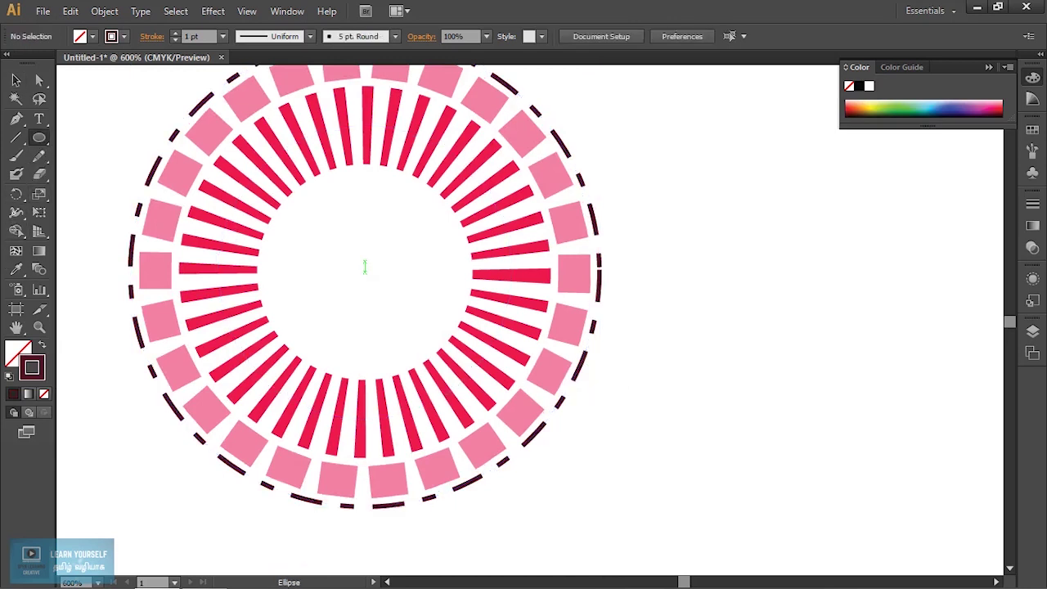
mouse_move(365, 272)
left_mouse_down()
mouse_move(407, 313)
mouse_move(661, 419)
left_mouse_up()
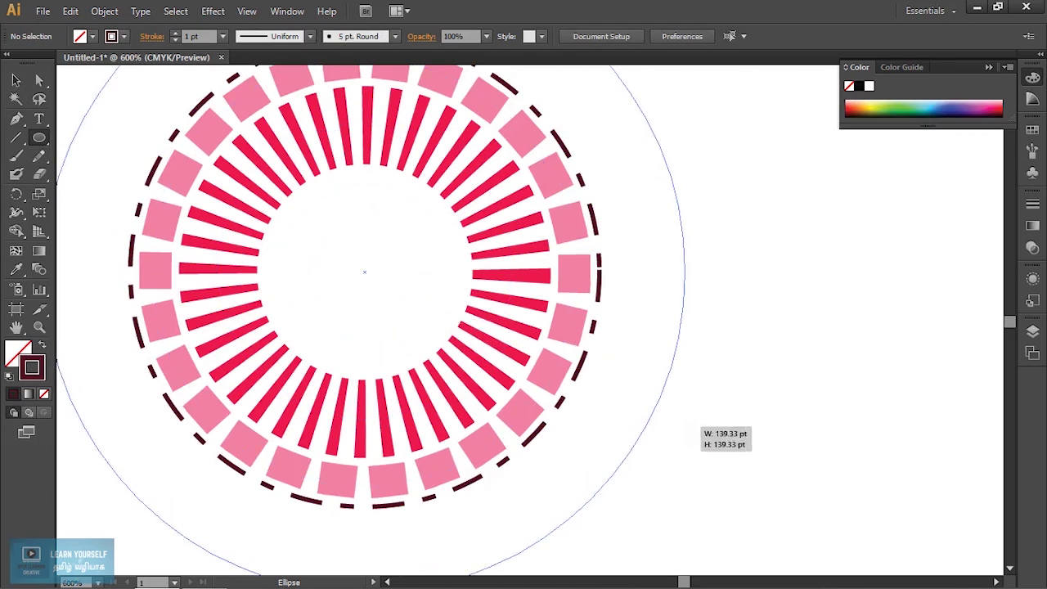
left_click_drag(659, 421, 659, 420)
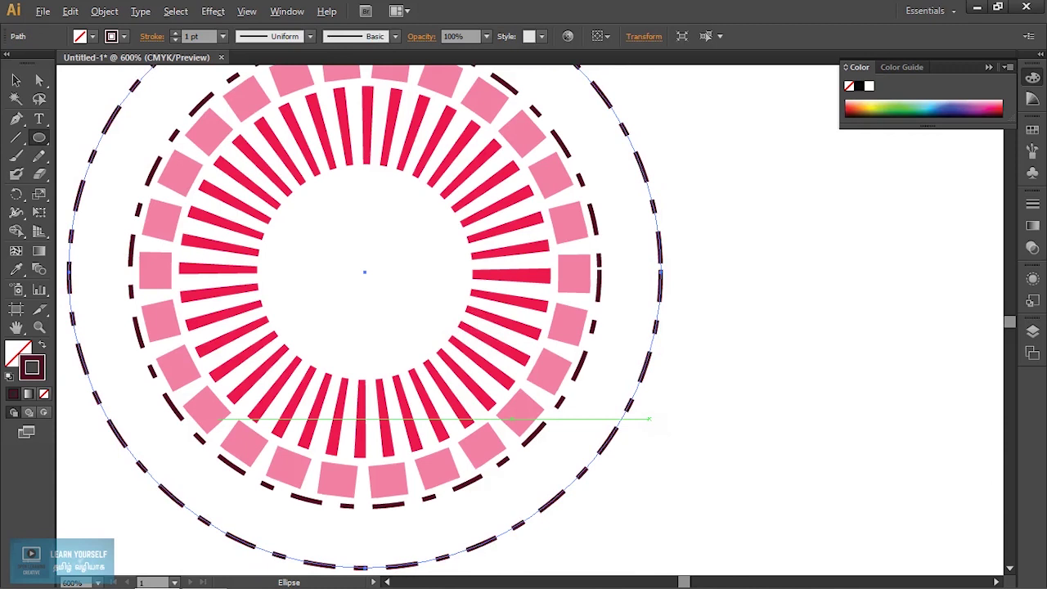
scroll(659, 421, "down", 1)
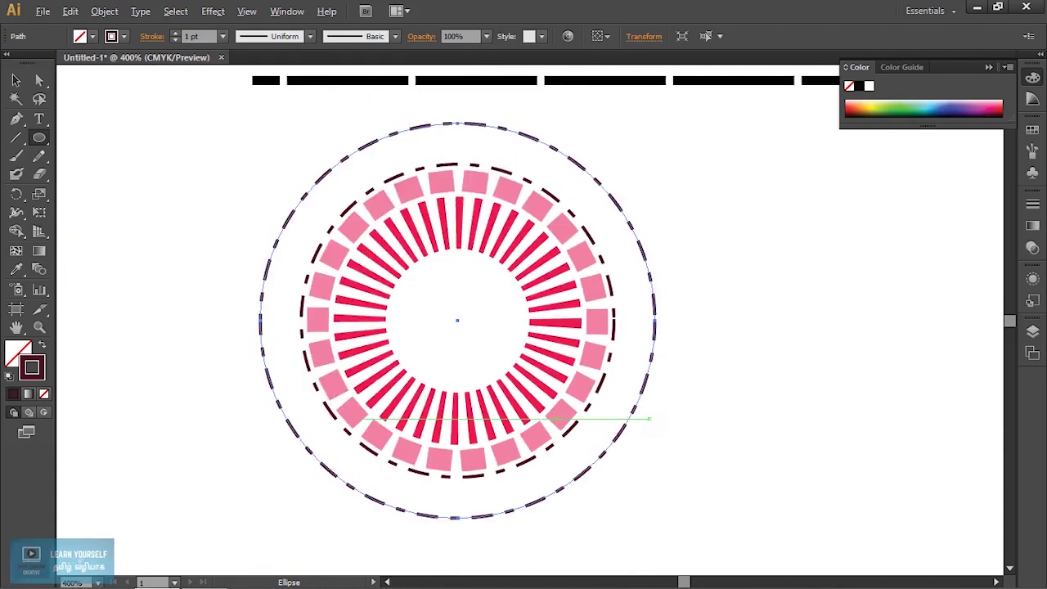
Step: Make the new circle's stroke a dashed line with 1 pt dash and 1 pt gap
left_click(1032, 204)
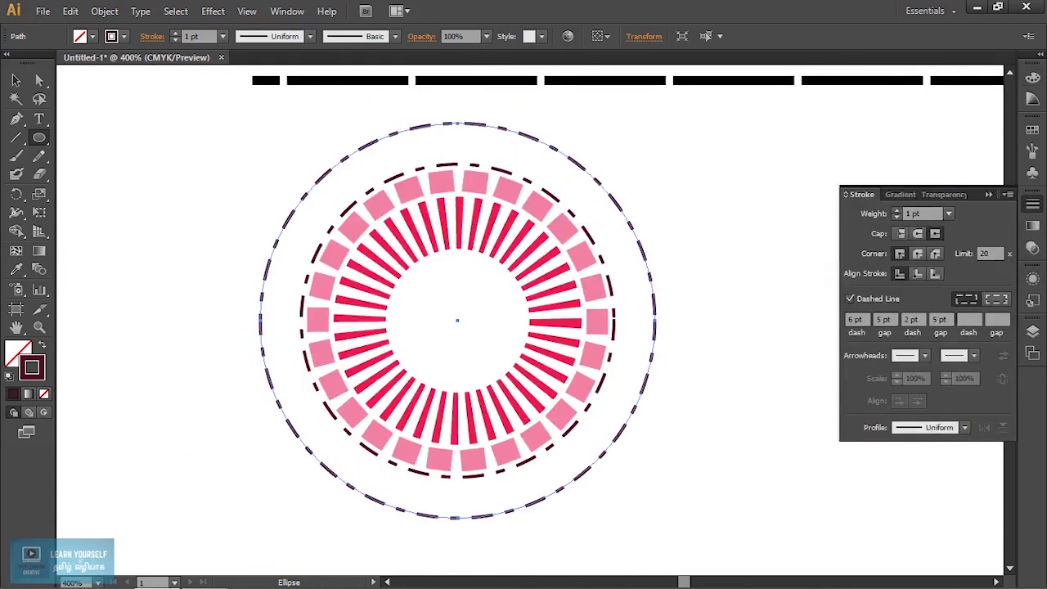
left_click(850, 298)
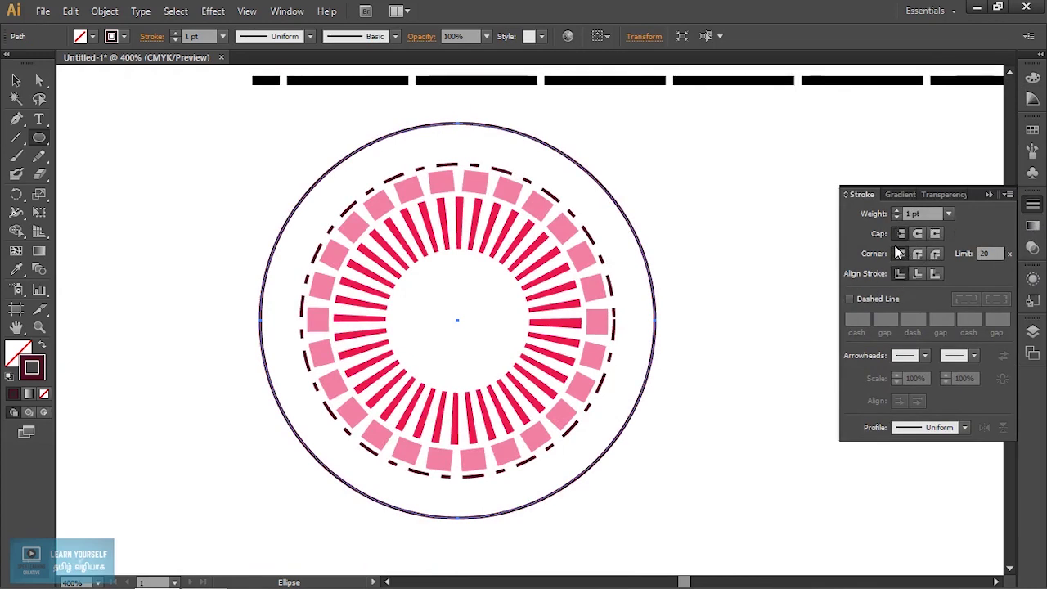
left_click(850, 299)
type("1")
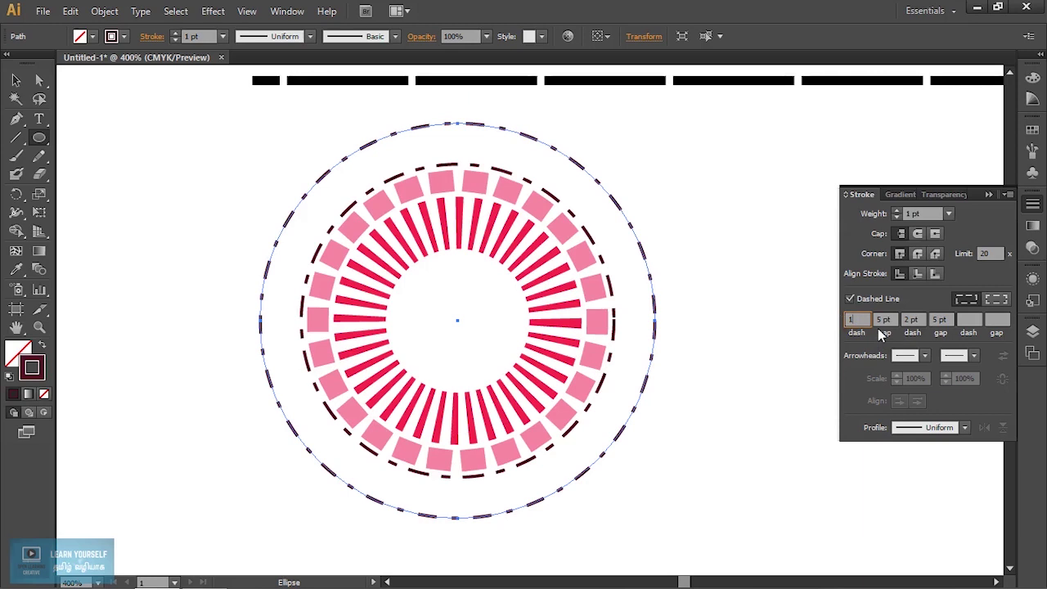
key("Tab")
type("1")
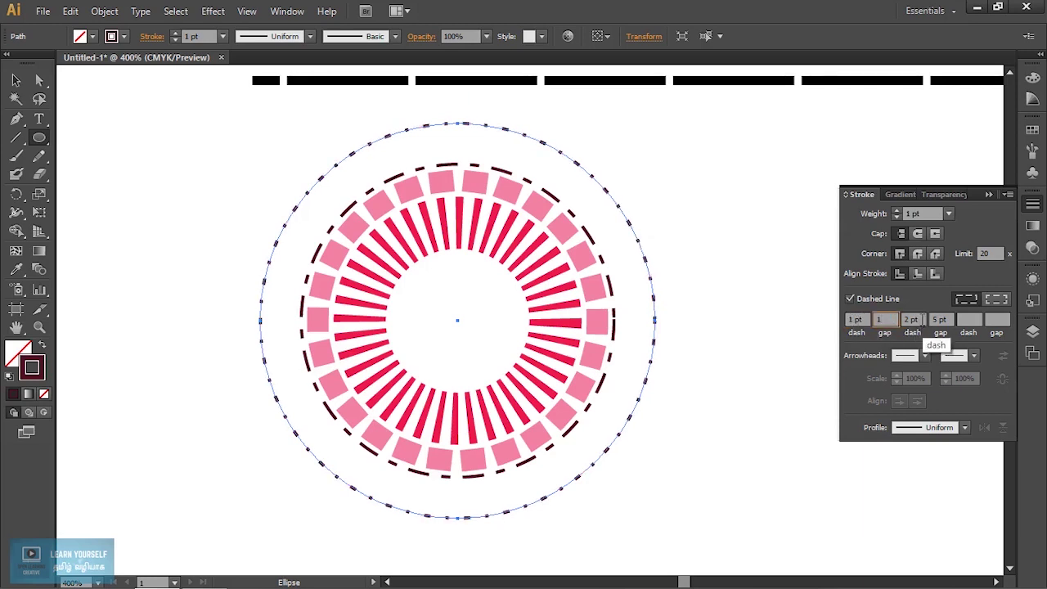
key("Tab")
key("BackSpace")
key("Tab")
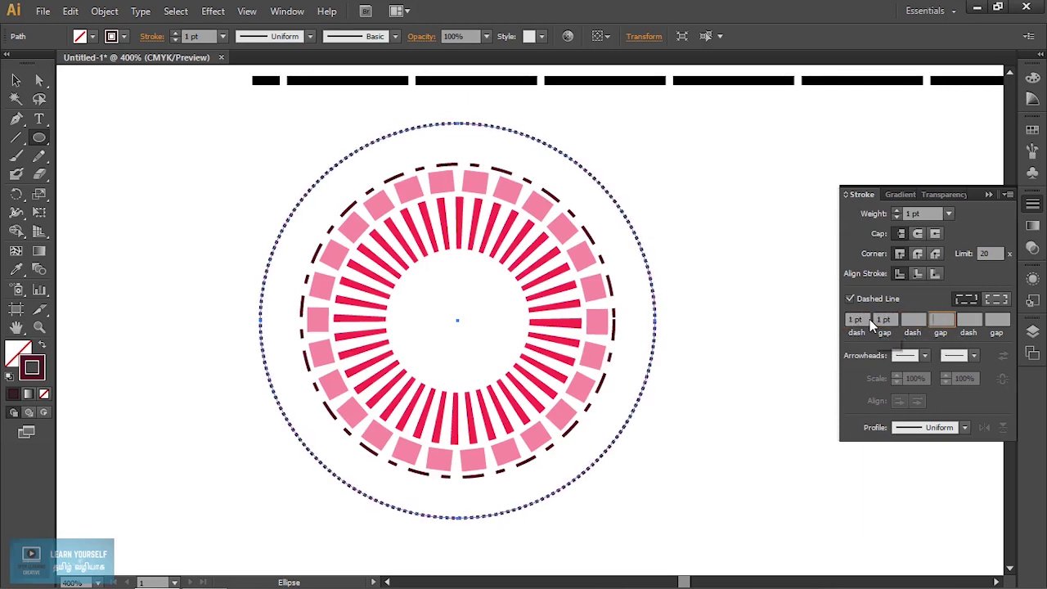
Step: Dismiss the ellipse size prompt, deselect the dotted circle and zoom in to inspect it
left_click(704, 320)
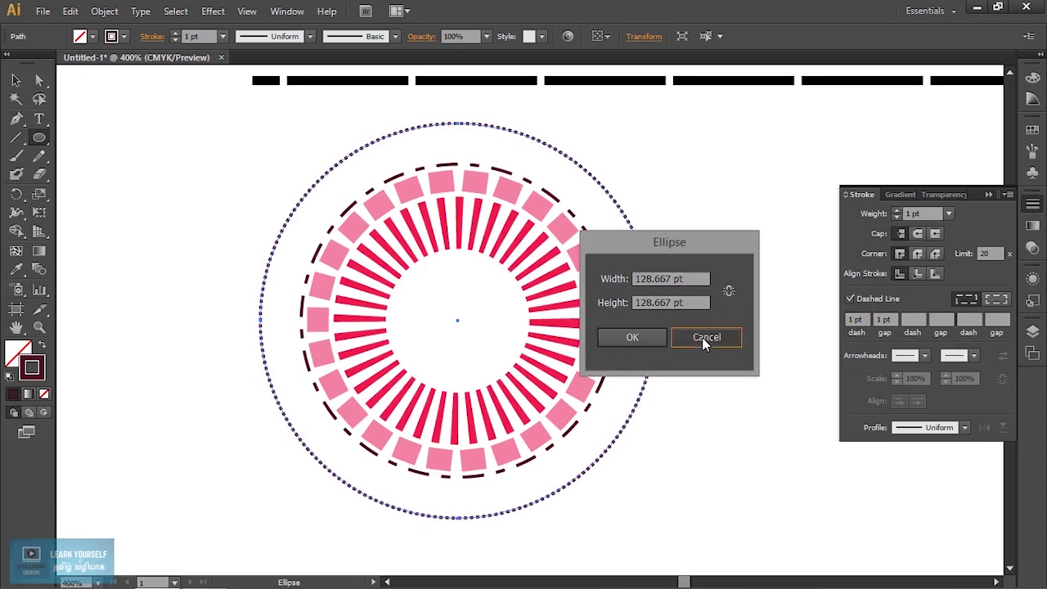
left_click(702, 337)
key("v")
key("ctrl+shift+a")
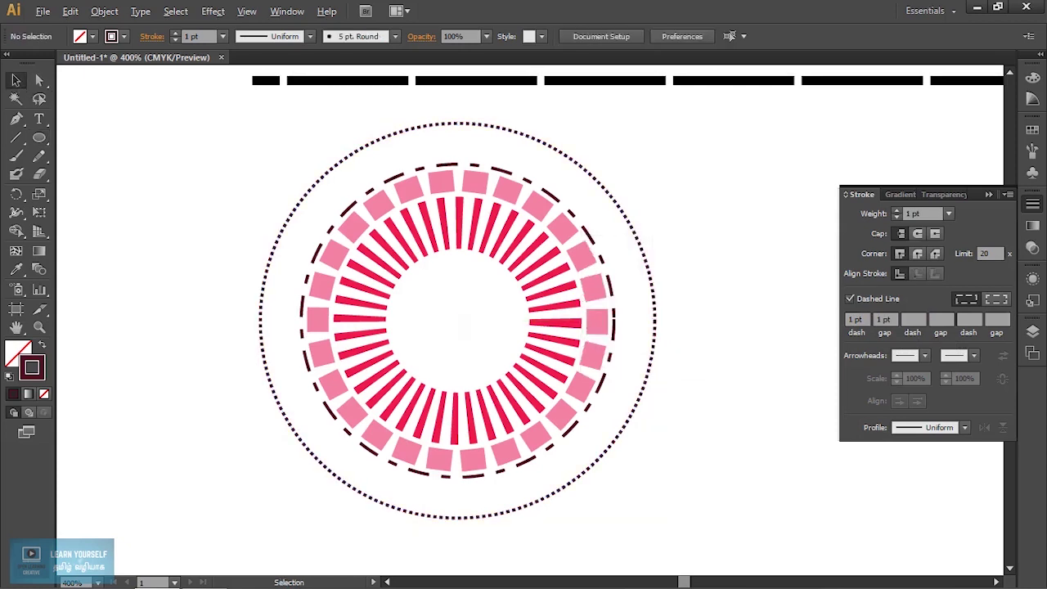
key("ctrl+plus")
key("ctrl+plus")
Step: Proportionally shrink the dotted outer circle so it sits just outside the dashed ring
key("ctrl+minus")
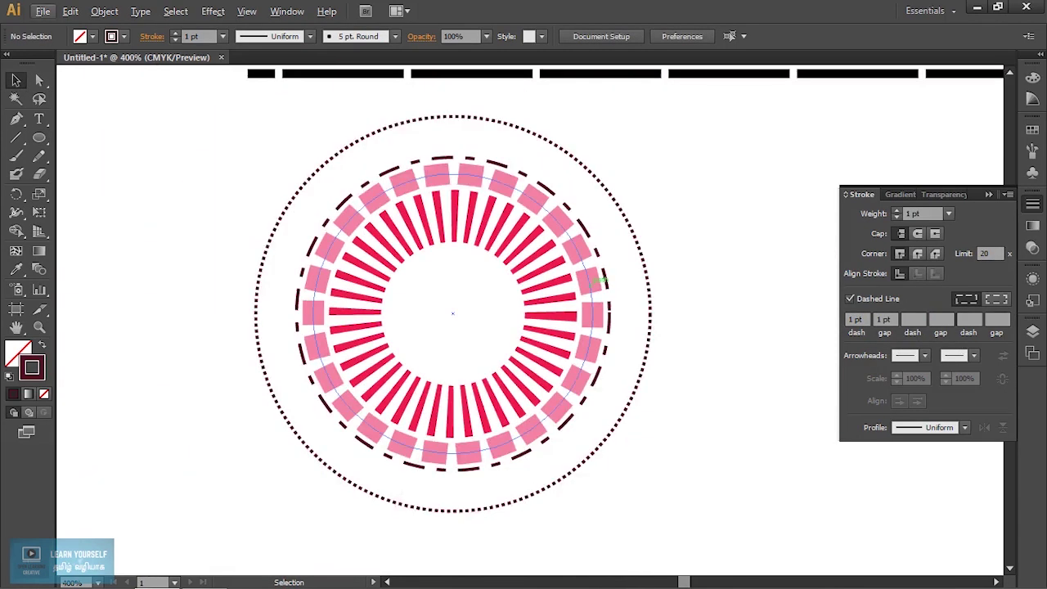
left_click(647, 260)
key("shift")
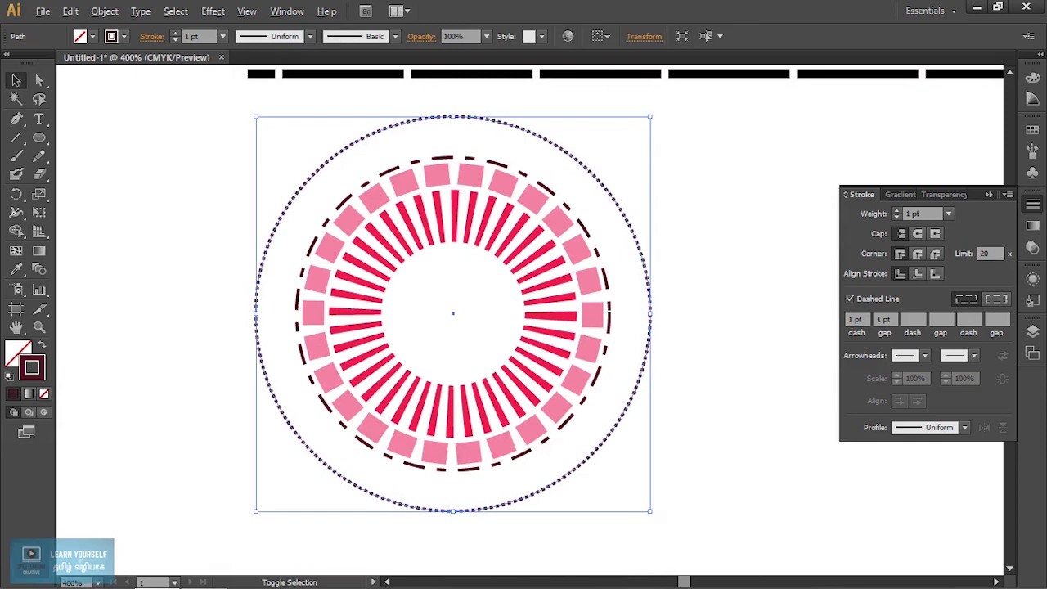
left_click_drag(650, 511, 619, 481)
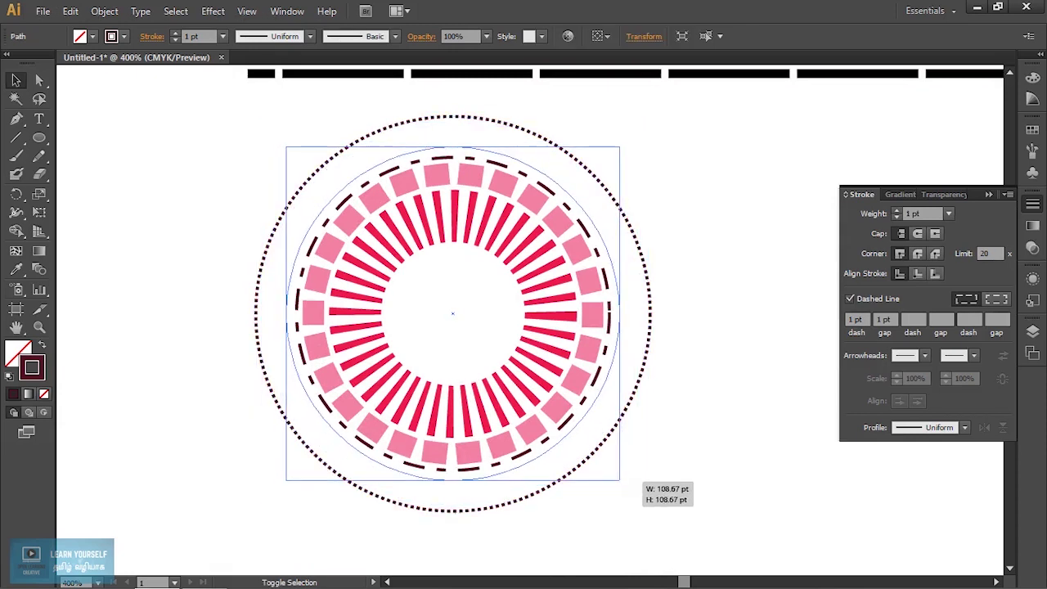
left_click(676, 361)
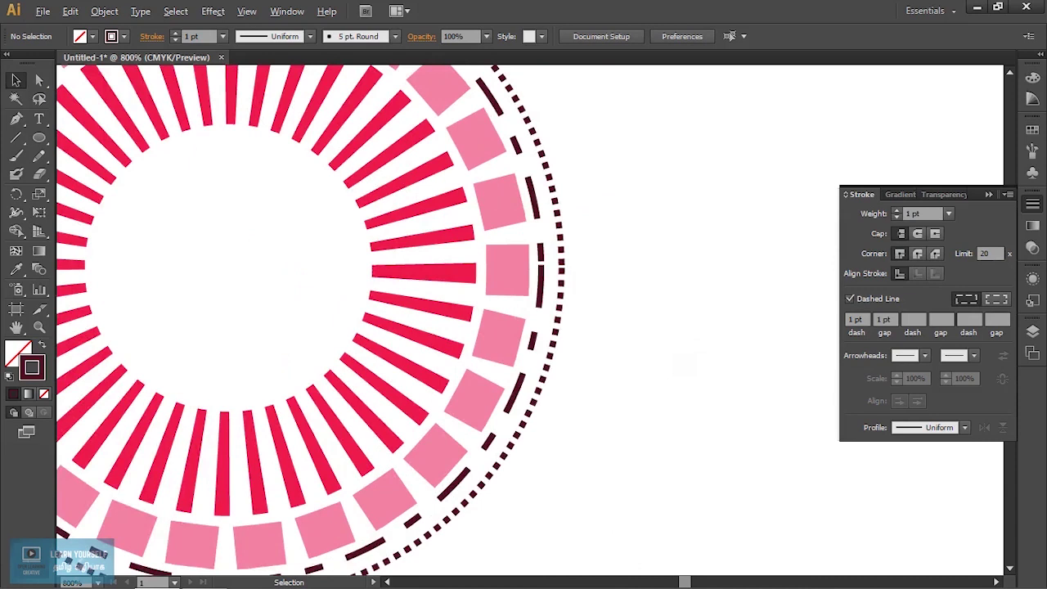
Step: Pan and zoom around the ring design to inspect its edge up close
left_click_drag(676, 361, 987, 500)
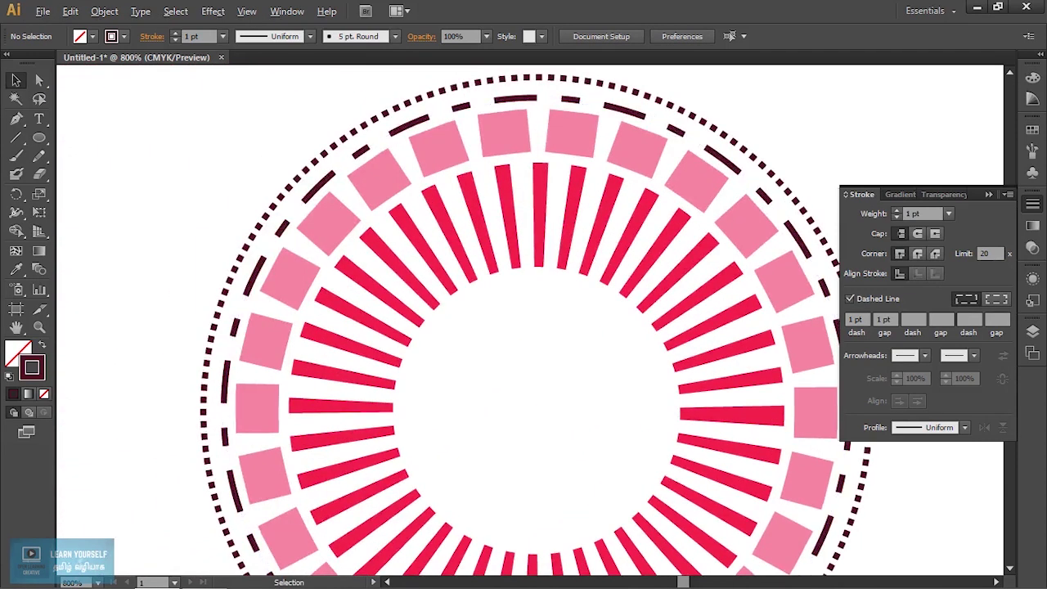
left_click(409, 321)
key("ctrl+shift+a")
scroll(397, 379, "down", 2)
scroll(397, 379, "up", 2)
scroll(397, 379, "up", 1)
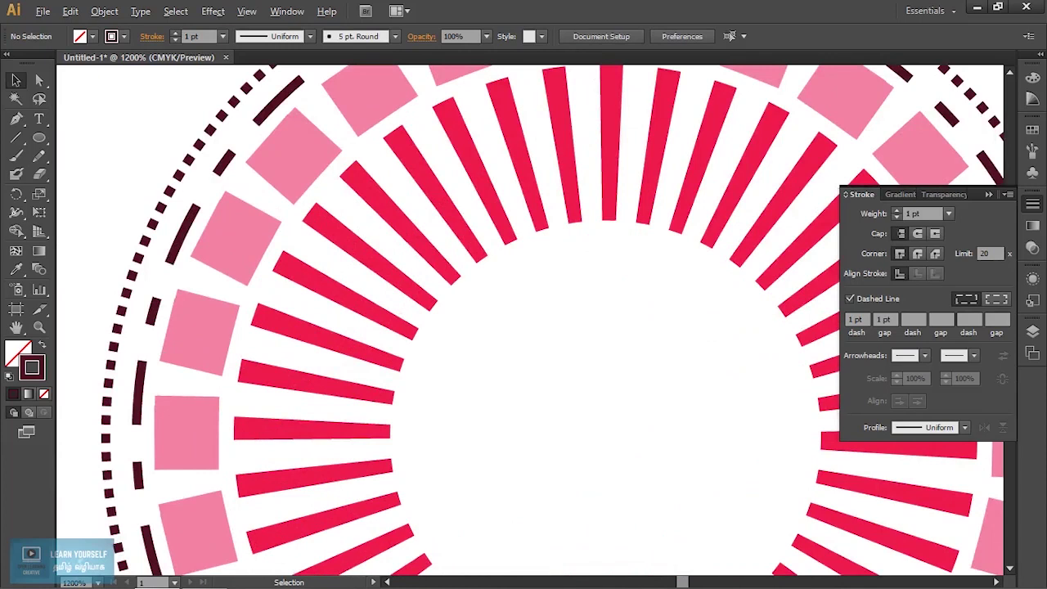
scroll(348, 344, "down", 1)
scroll(377, 352, "up", 1)
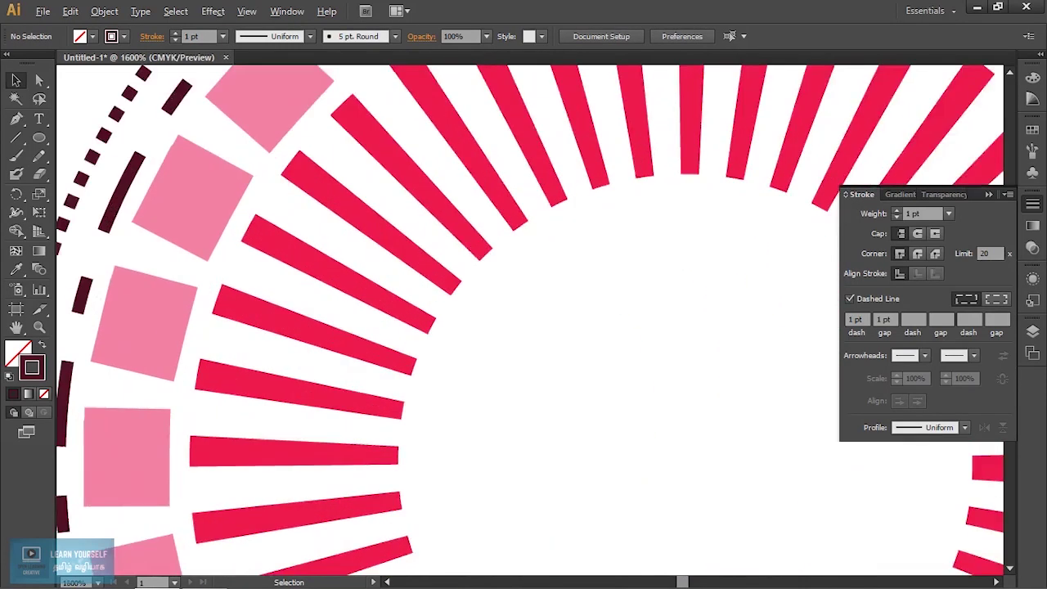
scroll(377, 352, "up", 1)
scroll(377, 352, "down", 1)
scroll(376, 352, "down", 1)
scroll(515, 401, "down", 1)
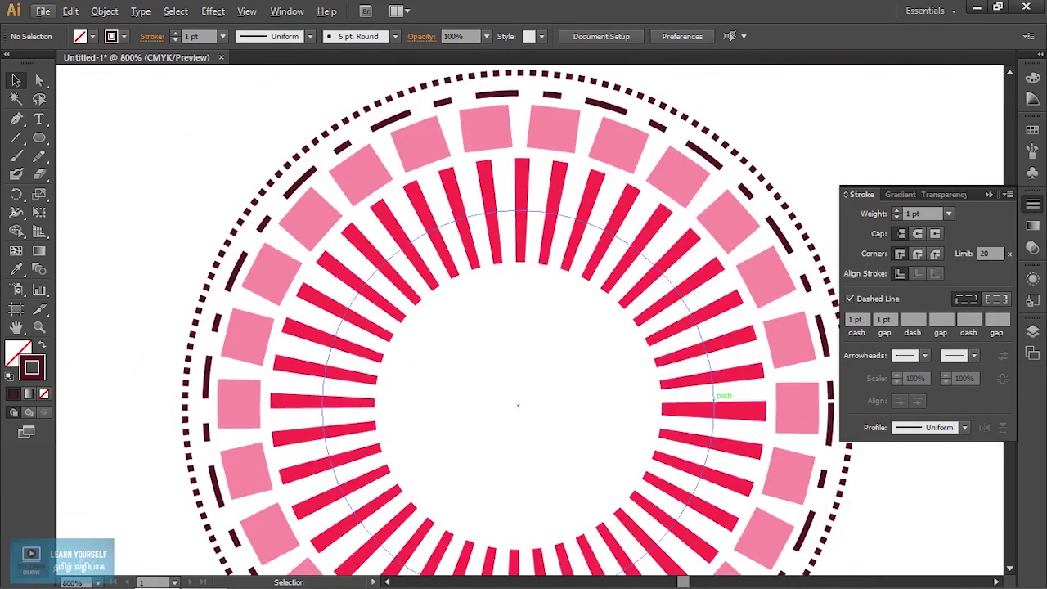
scroll(516, 401, "up", 1)
left_click_drag(515, 401, 442, 336)
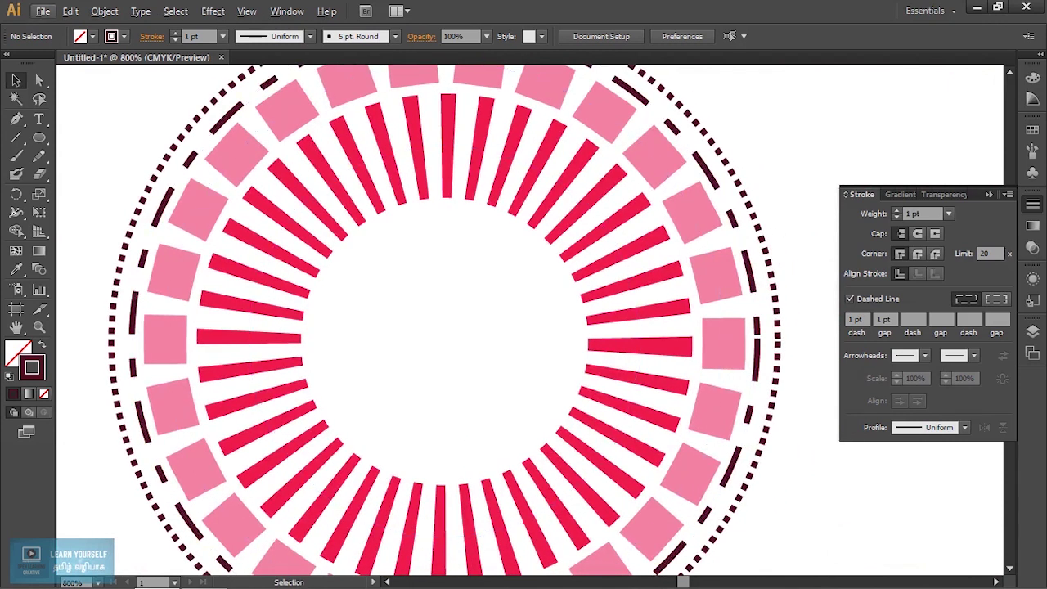
Step: Try a tapered width profile on the dashed ring, then revert it to Uniform
left_click(756, 311)
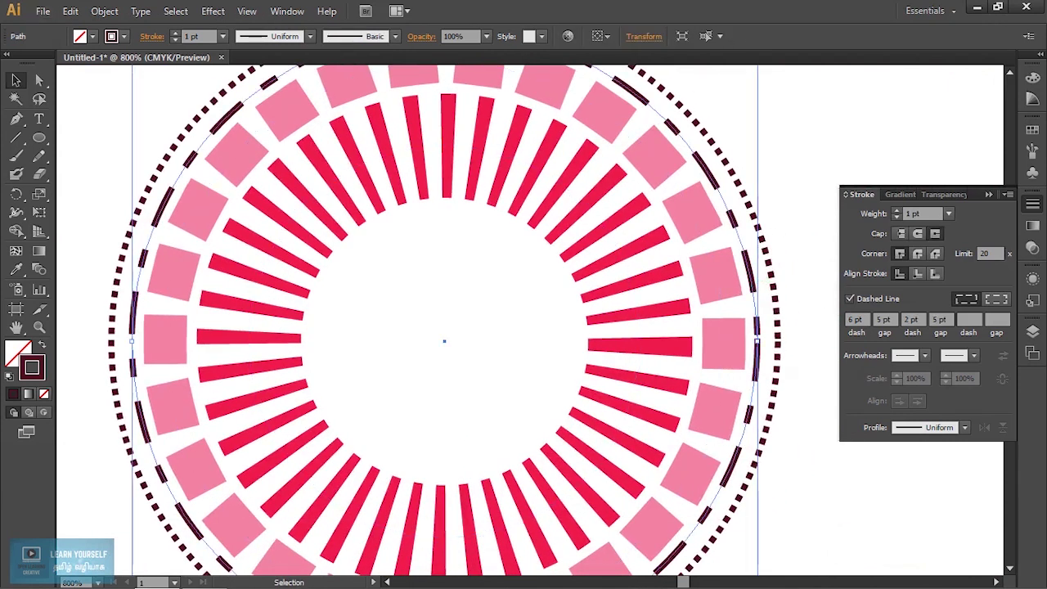
left_click(965, 428)
left_click(922, 368)
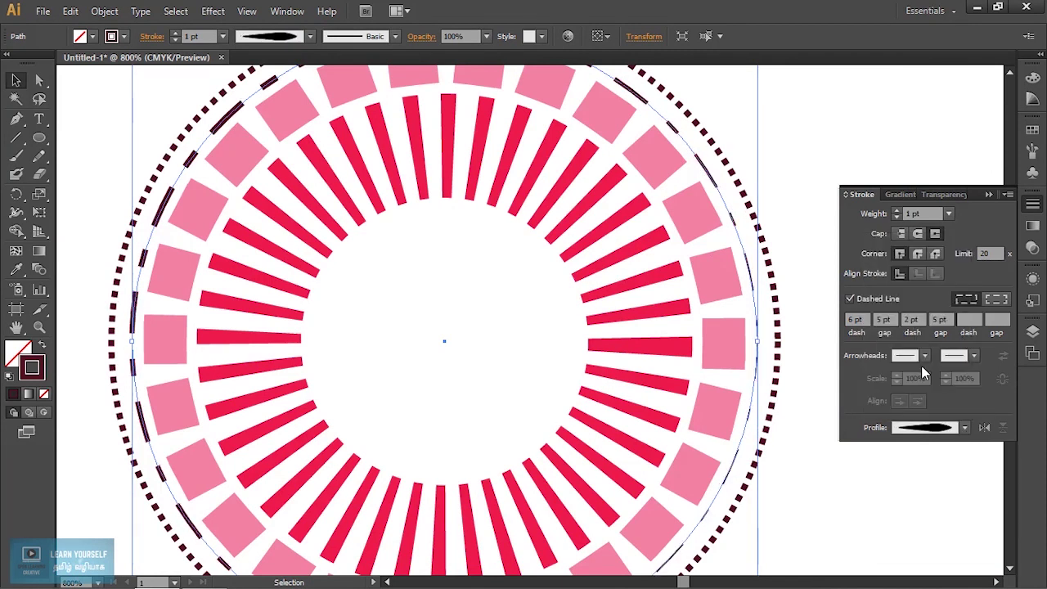
left_click(965, 427)
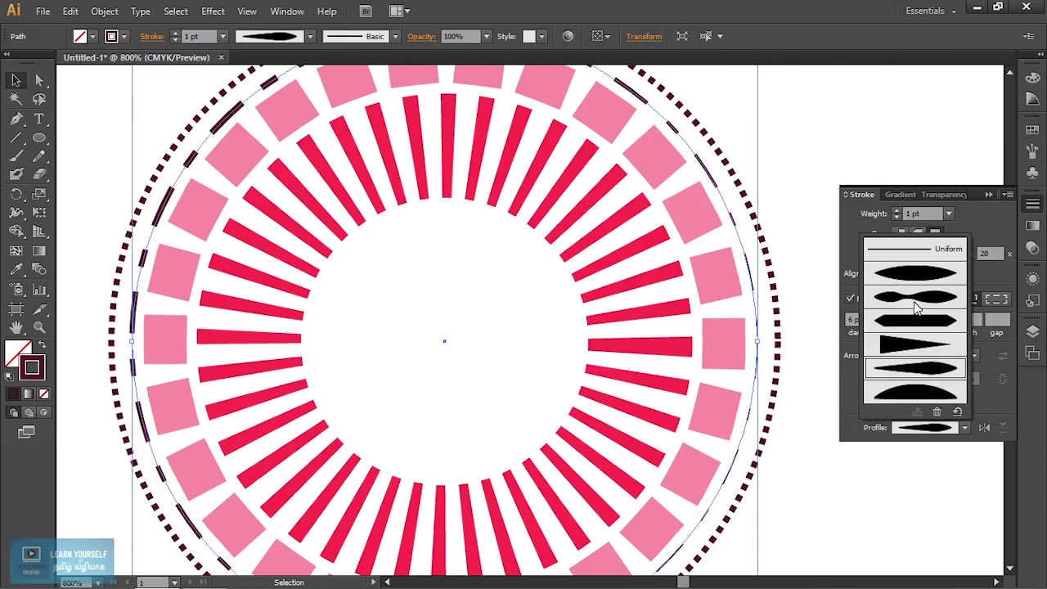
left_click(921, 249)
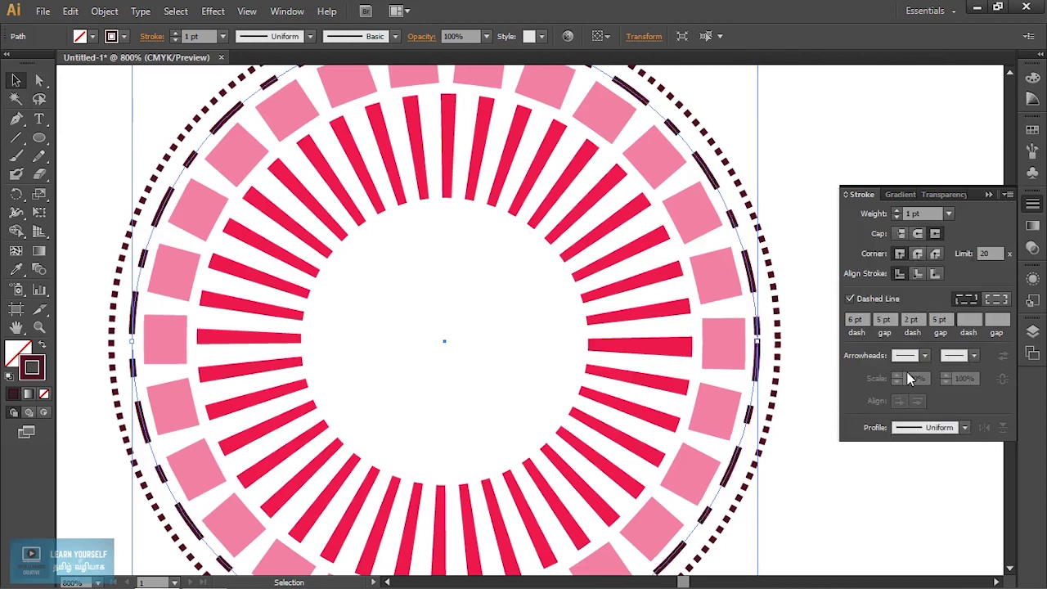
Step: Browse the start and end arrowhead choices in the Stroke panel
left_click(925, 355)
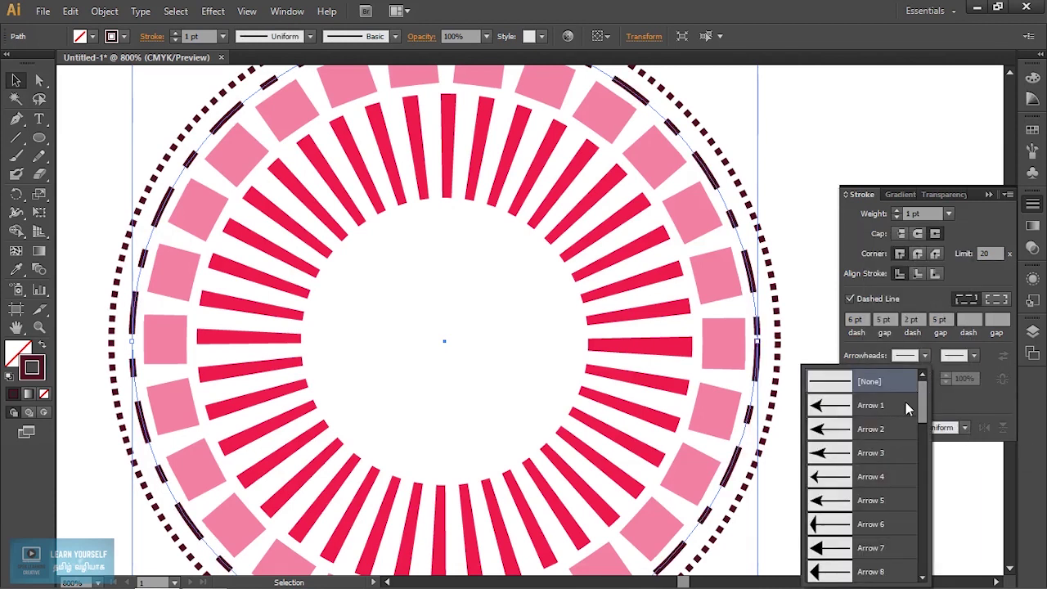
mouse_move(924, 396)
left_mouse_down()
mouse_move(933, 562)
mouse_move(931, 374)
left_mouse_up()
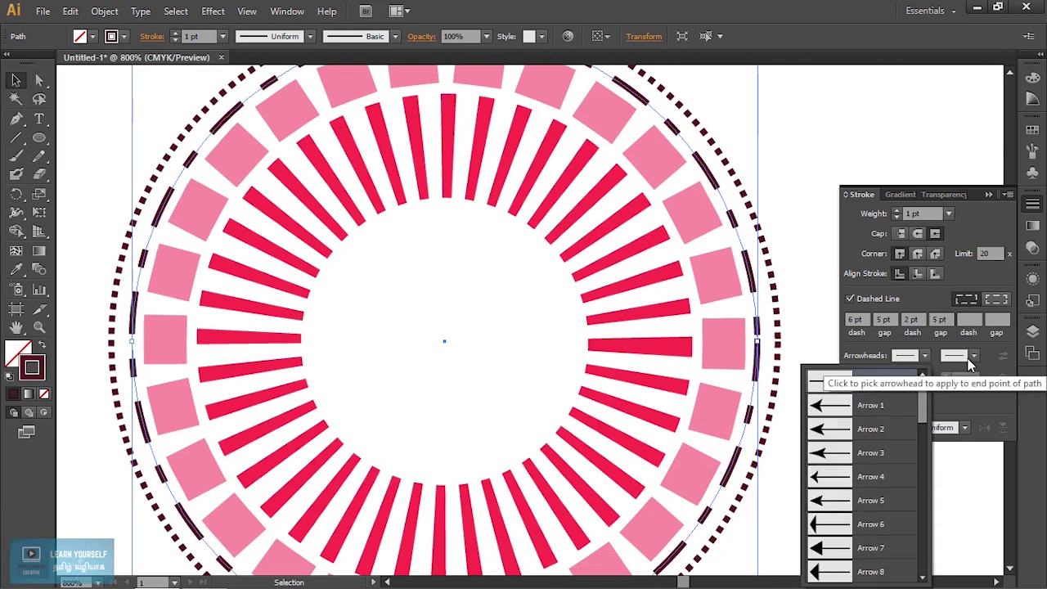
left_click(971, 360)
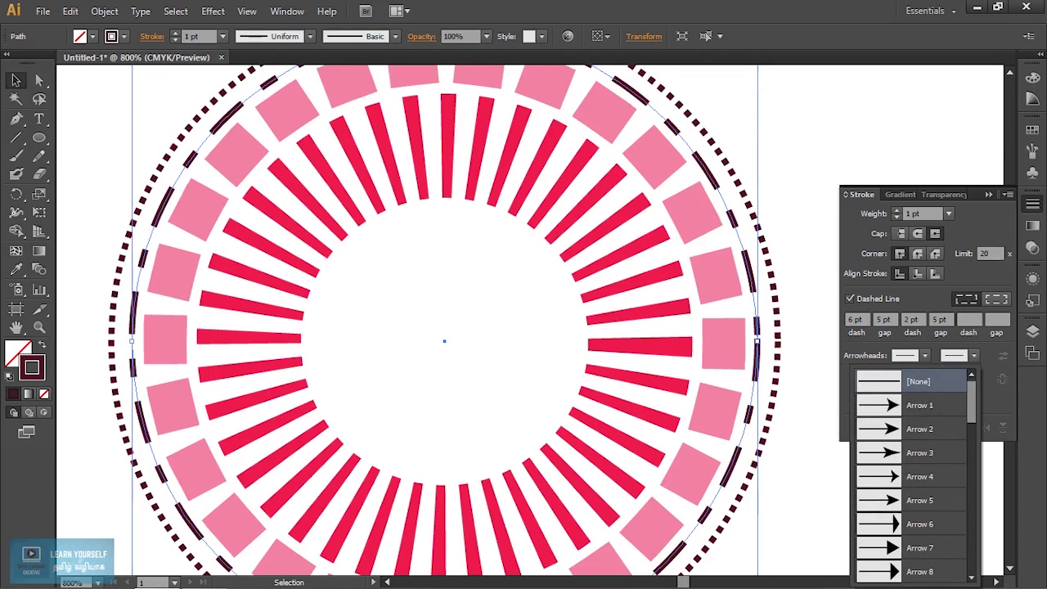
scroll(507, 242, "up", 10)
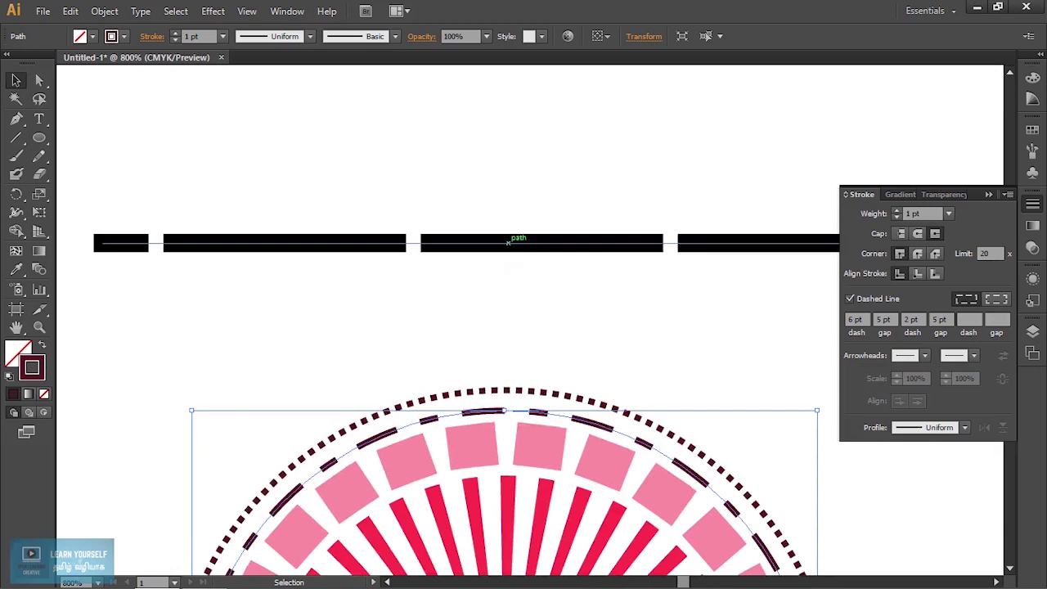
Step: Set the dashed line's start arrowhead to the feathered tail Arrow 18
left_click(507, 242)
left_click(924, 355)
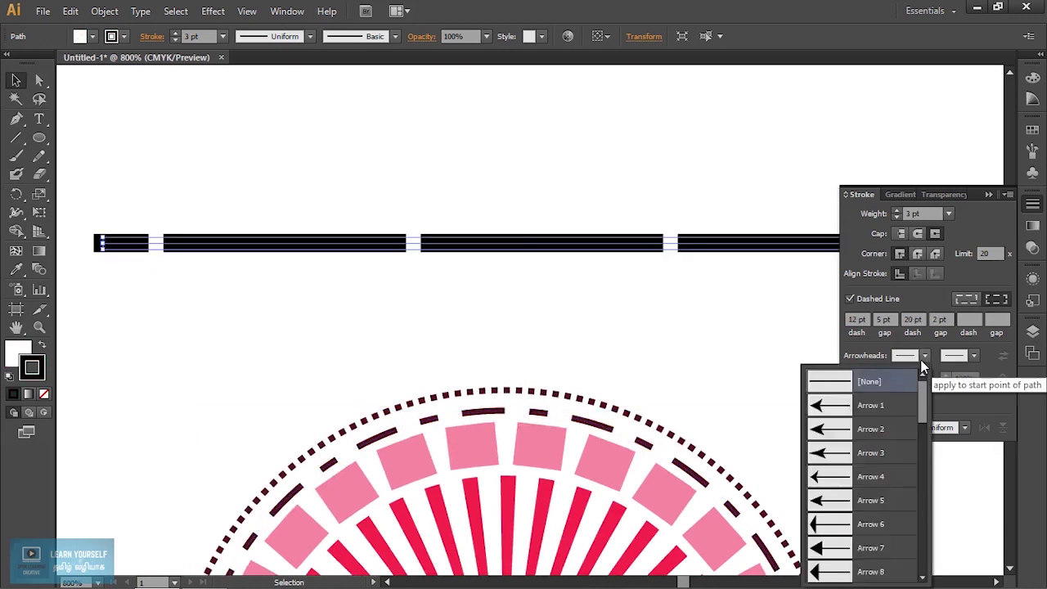
scroll(861, 513, "down", 3)
scroll(861, 513, "down", 2)
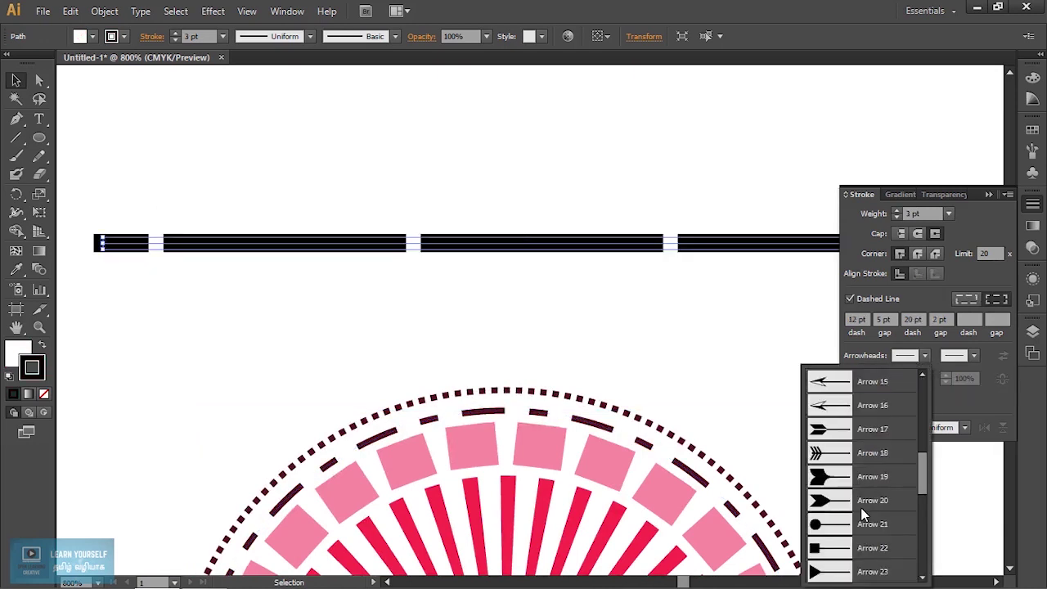
left_click(856, 458)
Step: Set the line's end arrowhead to the pointed Arrow 1 and deselect
left_click_drag(622, 327, 90, 327)
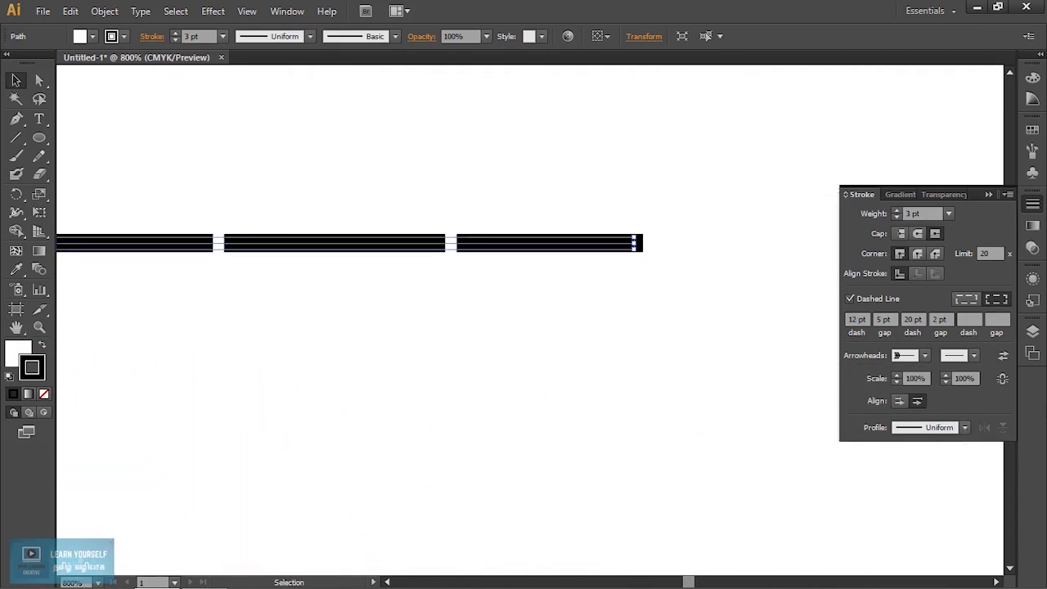
left_click(974, 355)
left_click(936, 406)
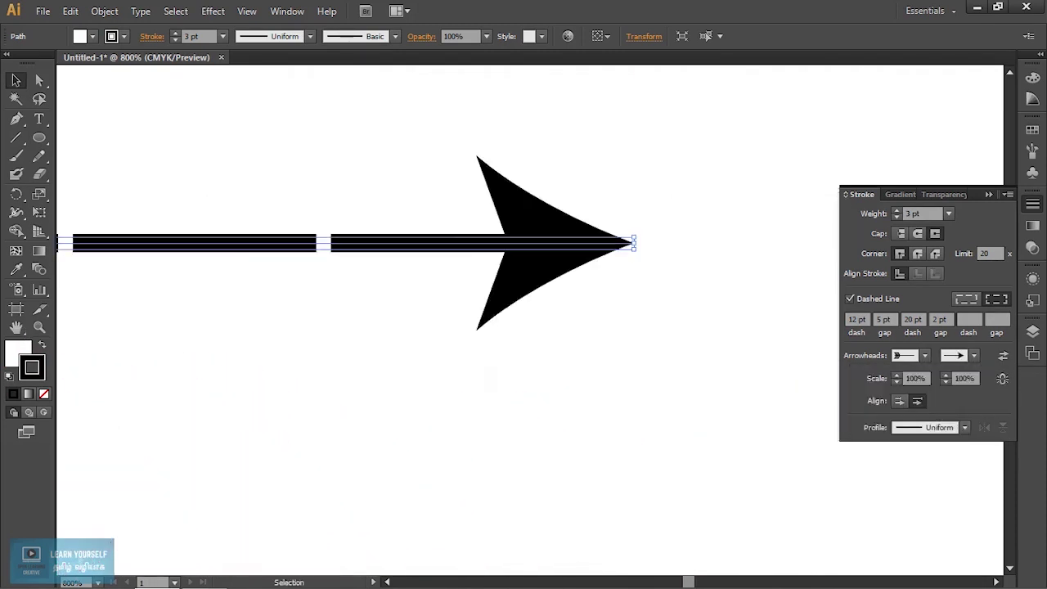
key("ctrl+shift+a")
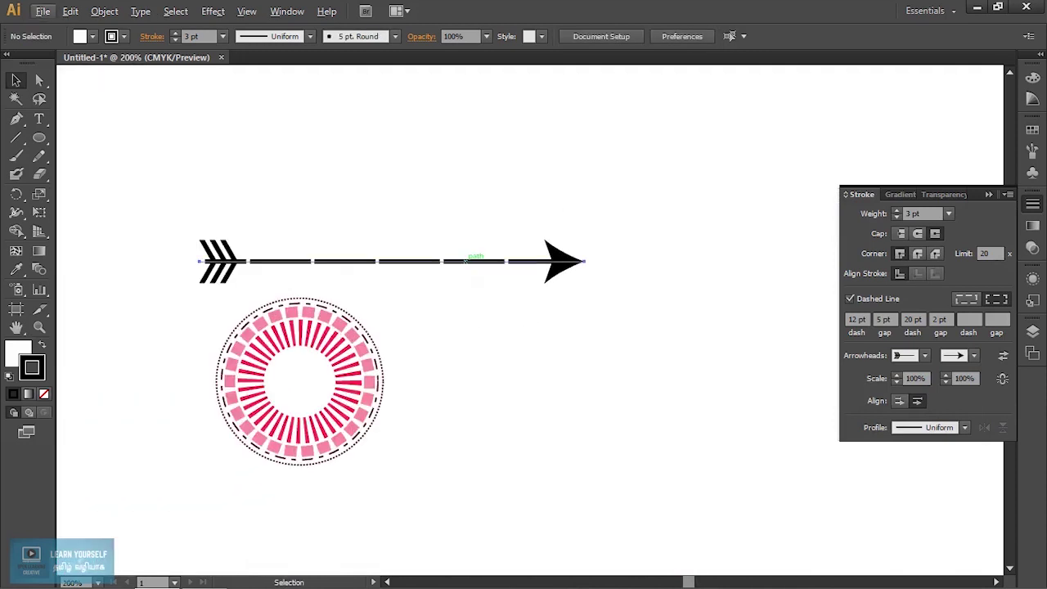
Step: Change the dashed line's start arrowhead to the pointing hand Arrow 37
left_click(480, 261)
scroll(558, 352, "up", 1)
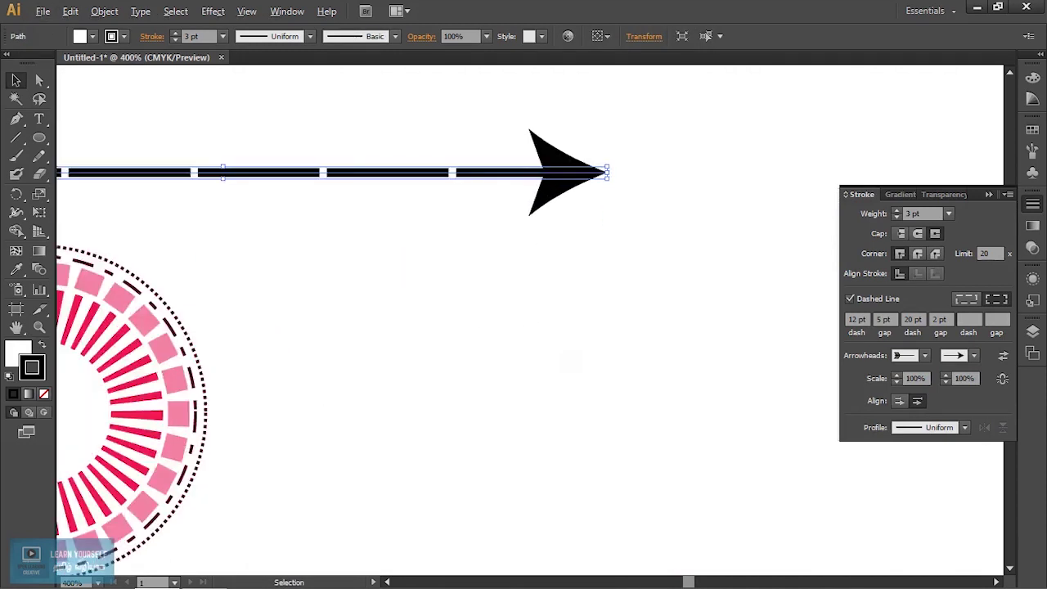
left_click(925, 355)
scroll(902, 512, "down", 3)
scroll(902, 510, "down", 1)
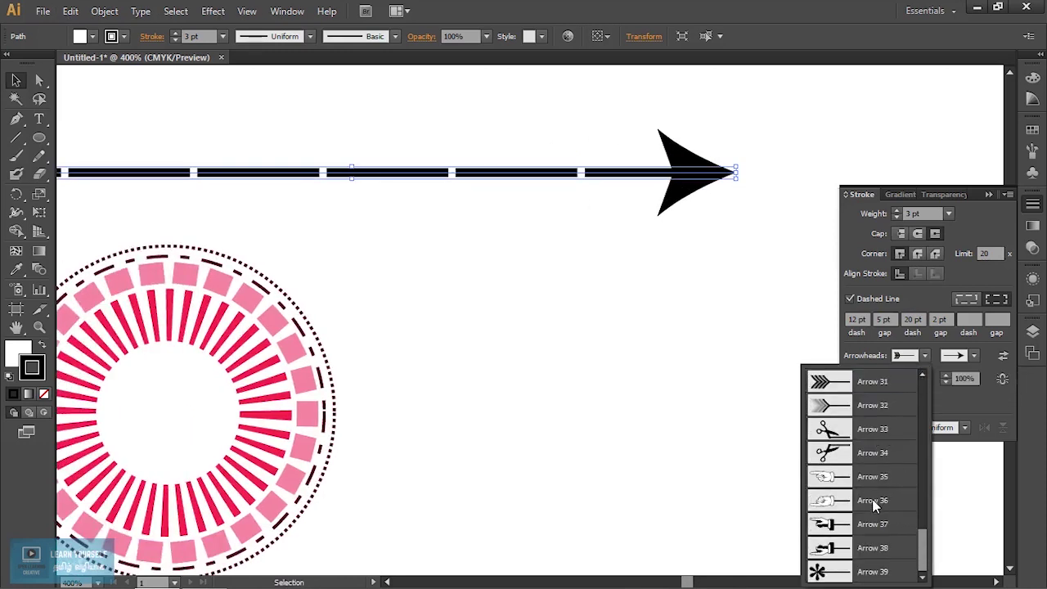
left_click(874, 523)
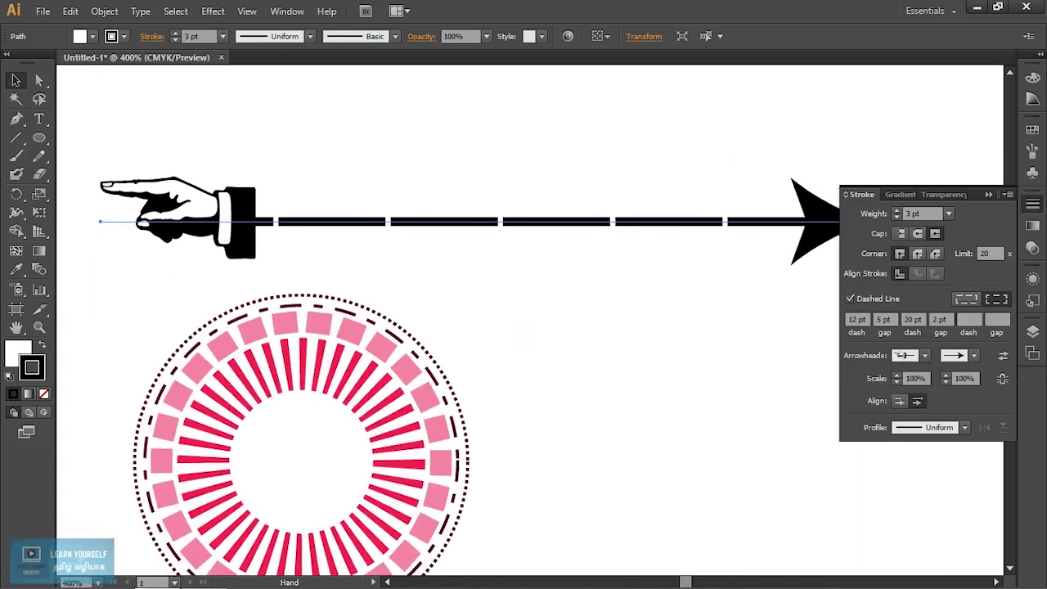
Step: Change the line's end arrowhead to the notched Arrow 20 and deselect
left_click_drag(458, 327, 458, 381)
left_click(974, 355)
scroll(934, 491, "down", 5)
left_click(923, 478)
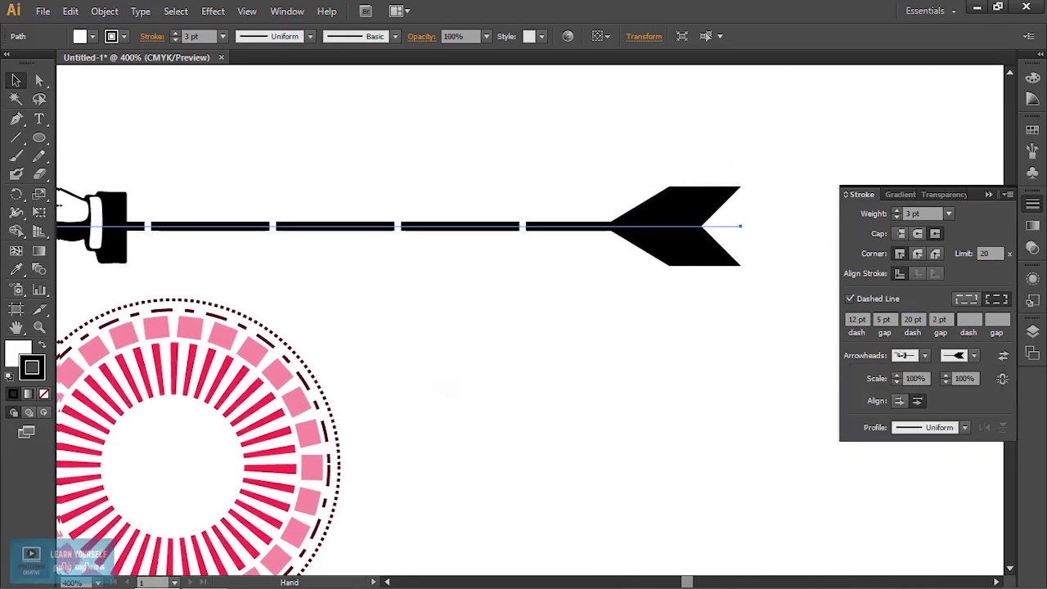
left_click_drag(449, 390, 587, 325)
left_click(588, 326)
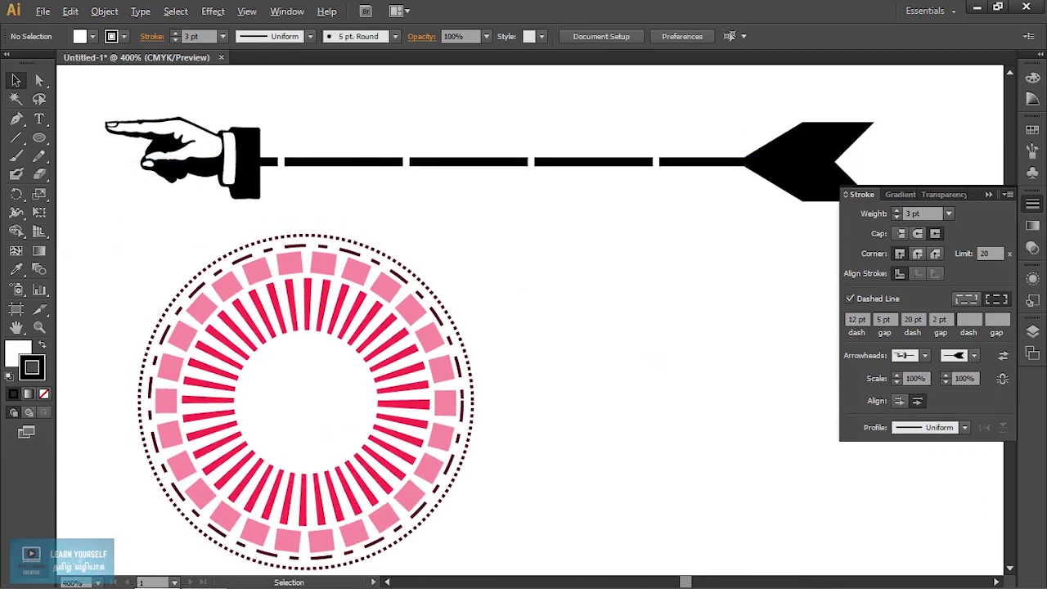